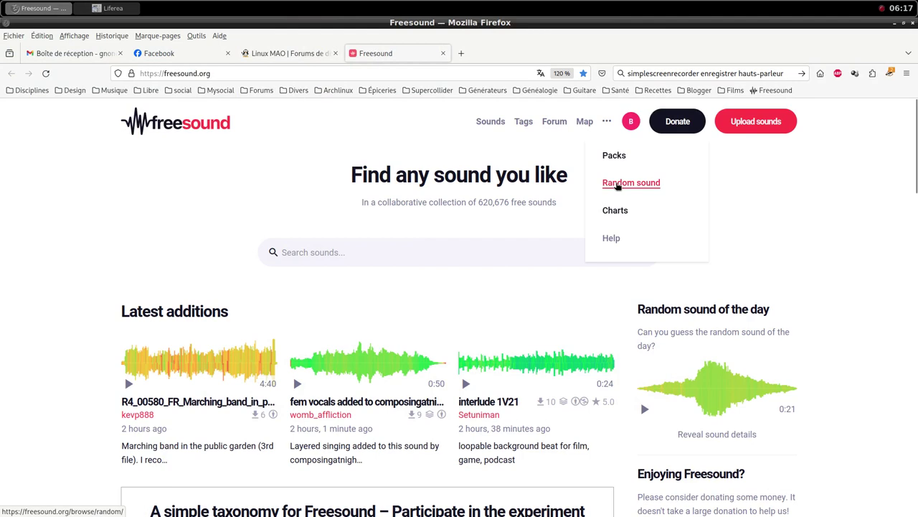
Open a random sound on Freesound and download its WAV file into the impro/i-009/samples folder, dismissing the donation request
{"action": "left_click", "coordinate": [617, 184]}
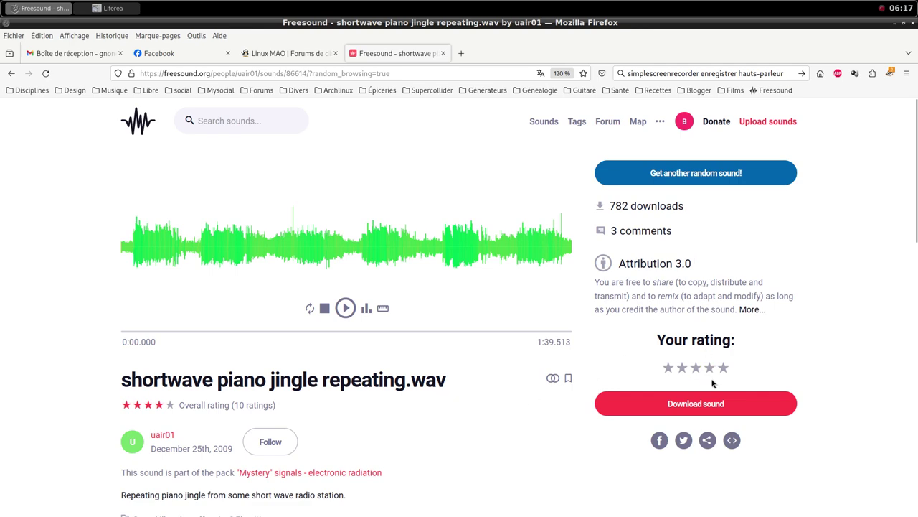
{"action": "left_click", "coordinate": [710, 402]}
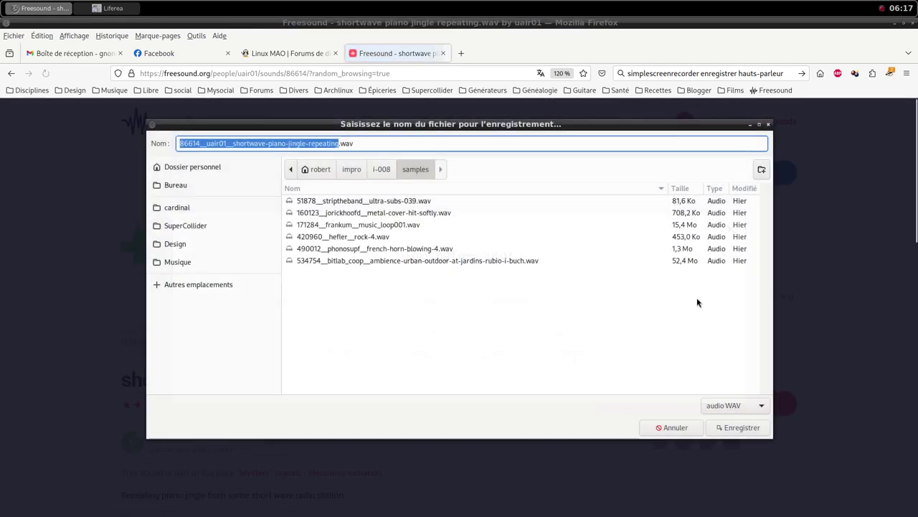
{"action": "left_click", "coordinate": [352, 171]}
{"action": "double_click", "coordinate": [321, 295]}
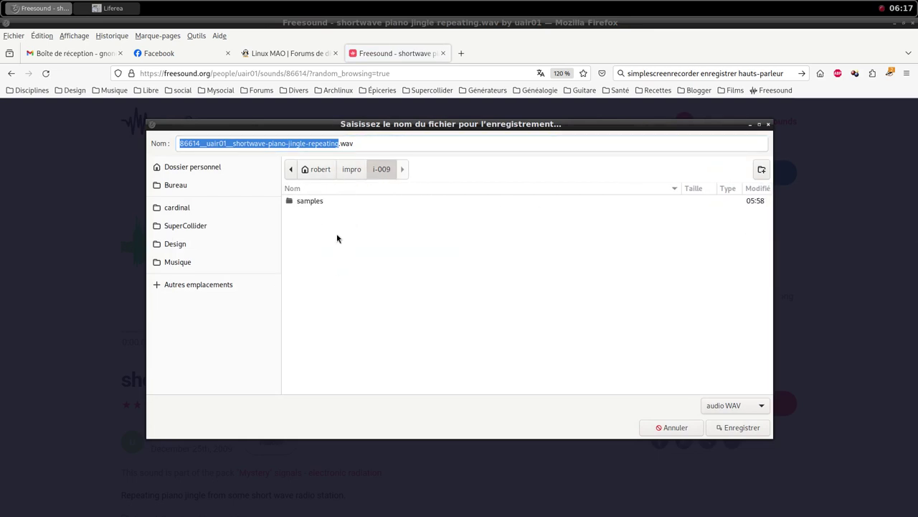
{"action": "double_click", "coordinate": [314, 205]}
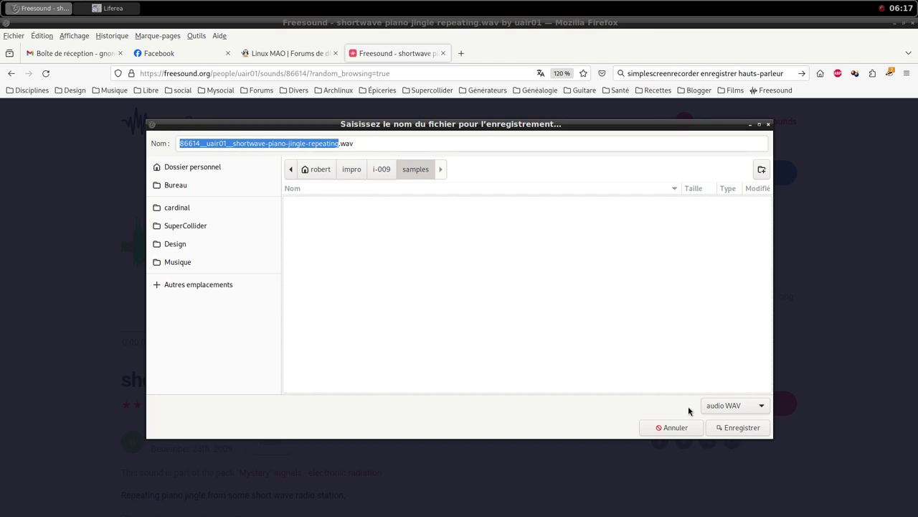
{"action": "left_click", "coordinate": [735, 429]}
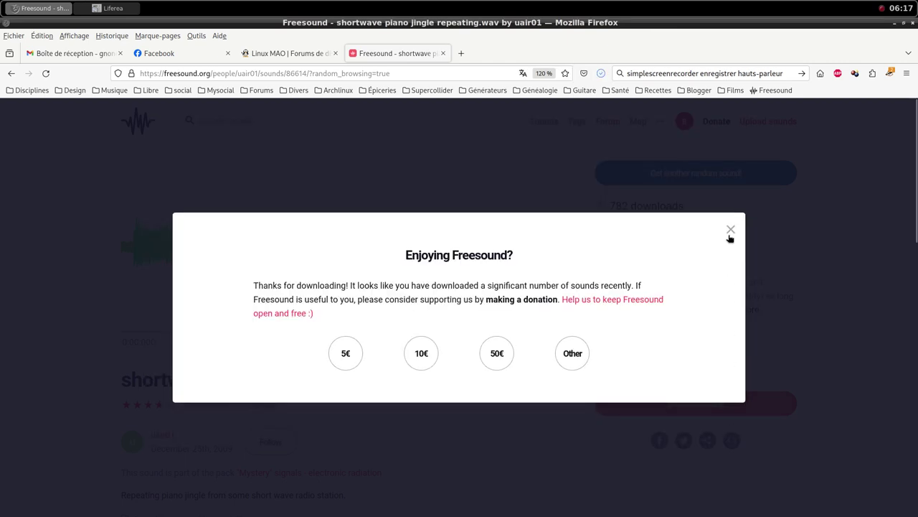
{"action": "left_click", "coordinate": [731, 230]}
Switch to the i-009 session in Qtractor and start adding a new track of type MIDI
{"action": "middle_click", "coordinate": [451, 8]}
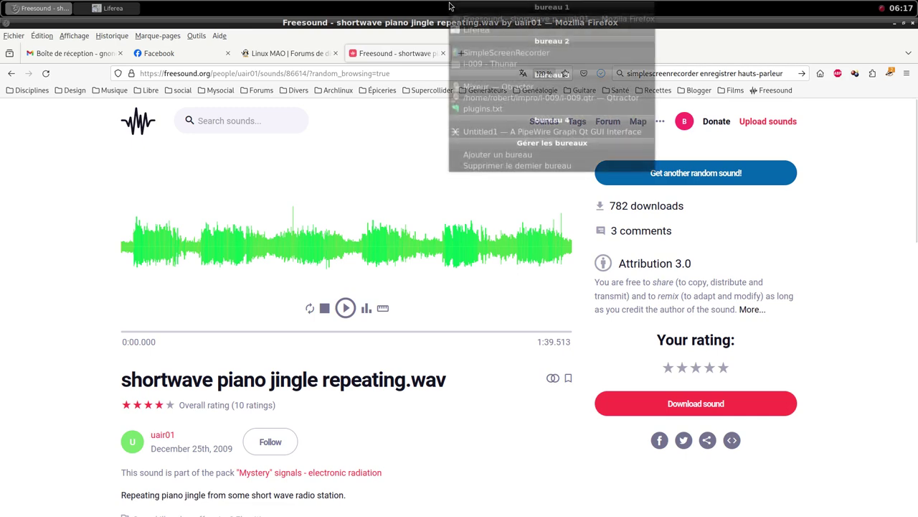
{"action": "left_click", "coordinate": [479, 92]}
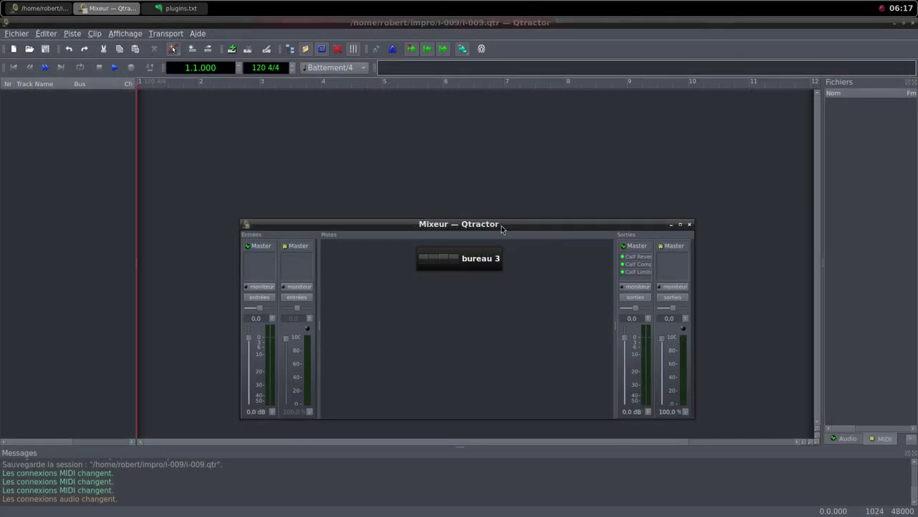
{"action": "right_click", "coordinate": [426, 287]}
{"action": "left_click", "coordinate": [442, 291]}
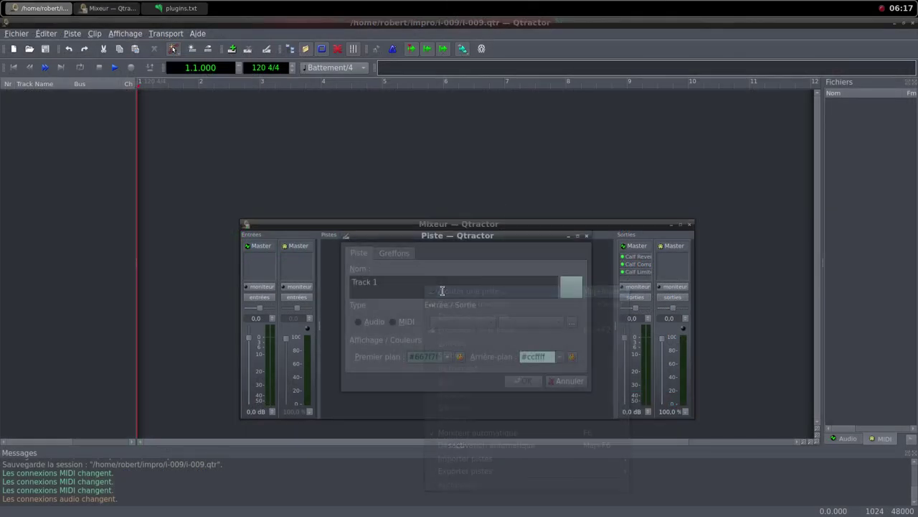
{"action": "left_click", "coordinate": [394, 322]}
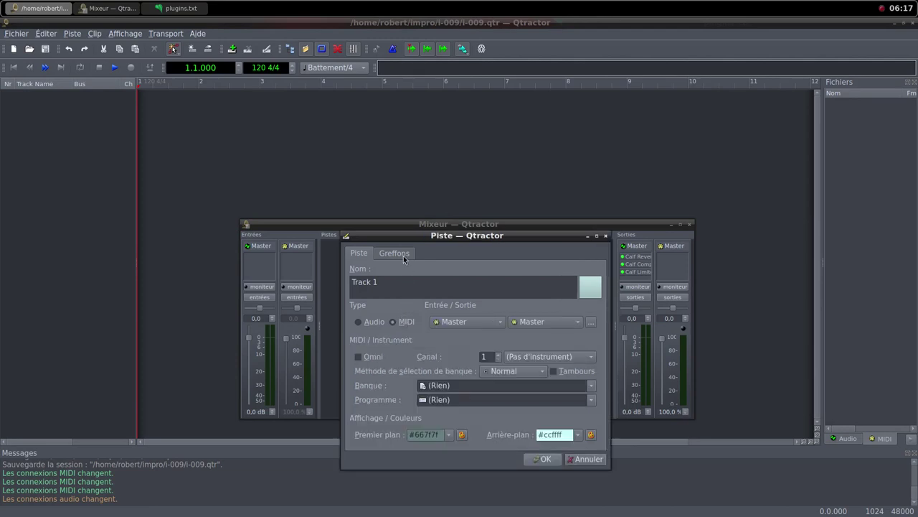
Add the samplv1 sampler as a plugin on the new MIDI track
{"action": "left_click", "coordinate": [402, 255]}
{"action": "left_click", "coordinate": [580, 270]}
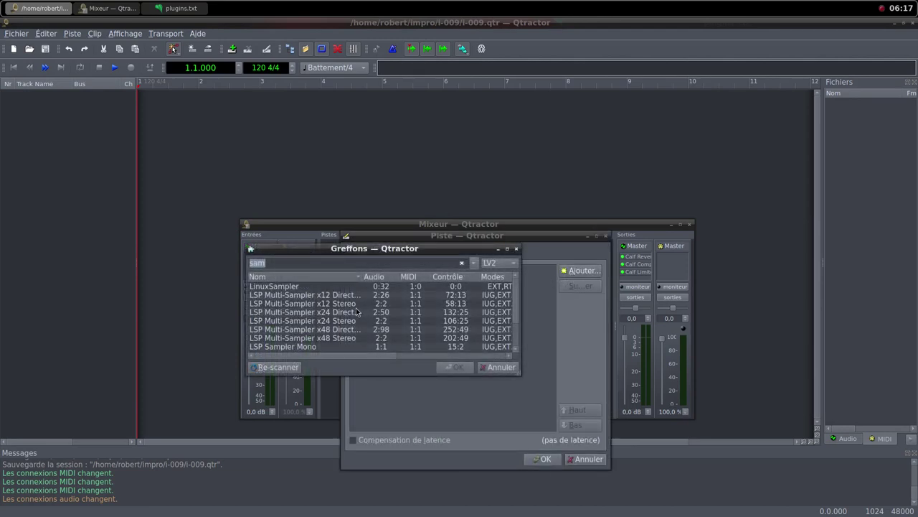
{"action": "scroll", "coordinate": [322, 313], "scroll_direction": "down", "scroll_amount": 2}
{"action": "scroll", "coordinate": [316, 330], "scroll_direction": "up", "scroll_amount": 1}
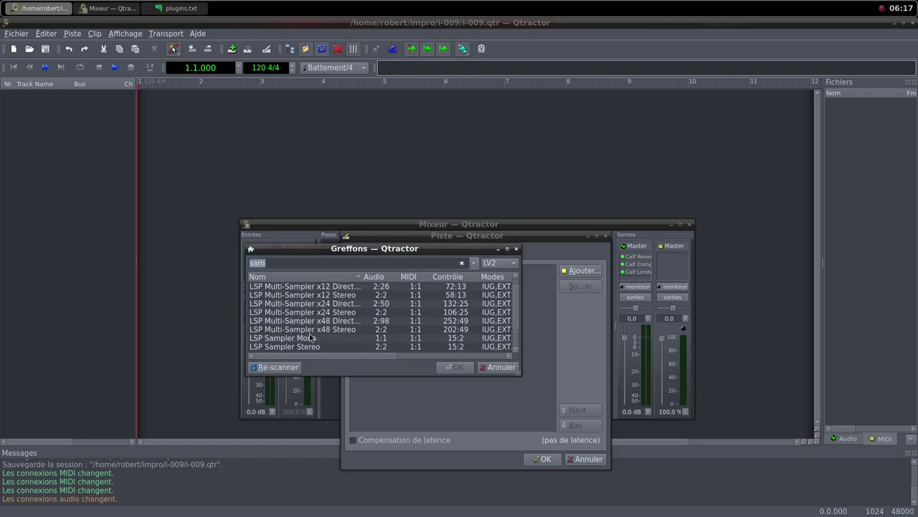
{"action": "scroll", "coordinate": [311, 339], "scroll_direction": "down", "scroll_amount": 1}
{"action": "double_click", "coordinate": [292, 347]}
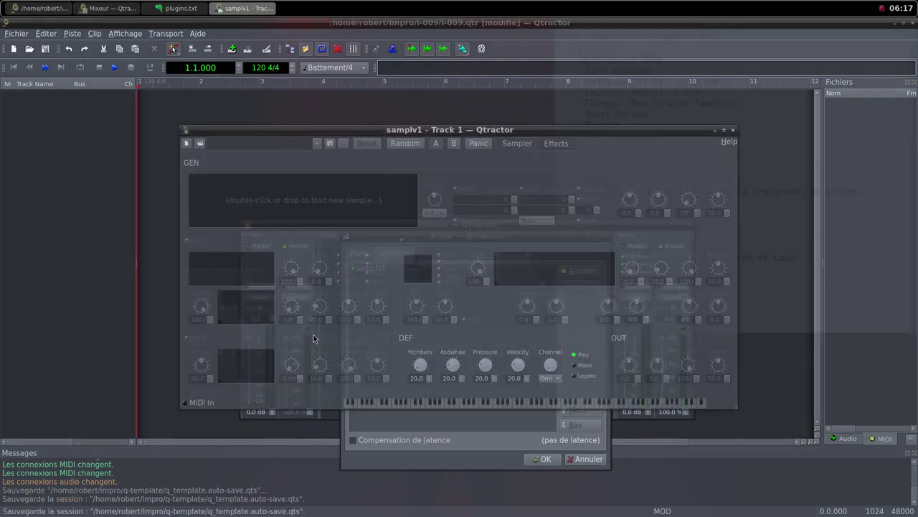
Load the shortwave-piano-jingle-repeating WAV from the impro/i-009/samples folder as the sampler's sample
{"action": "double_click", "coordinate": [321, 209]}
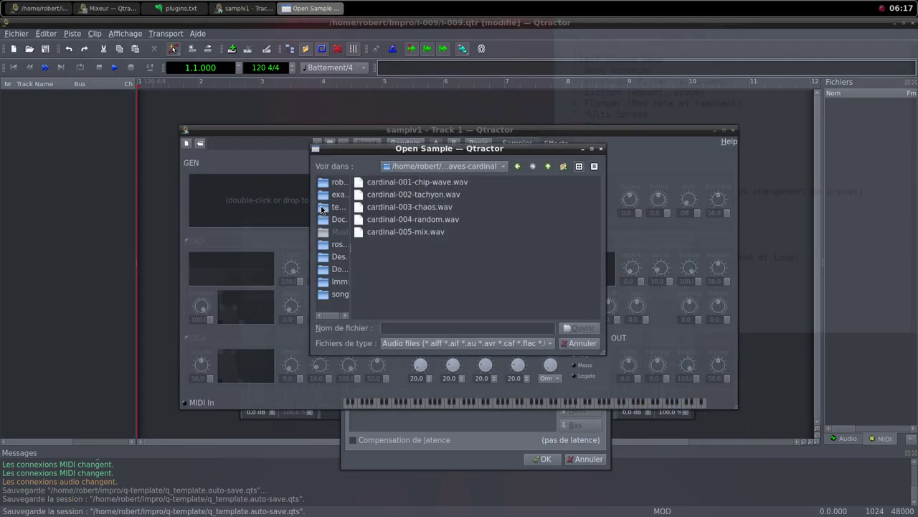
{"action": "left_click", "coordinate": [548, 166]}
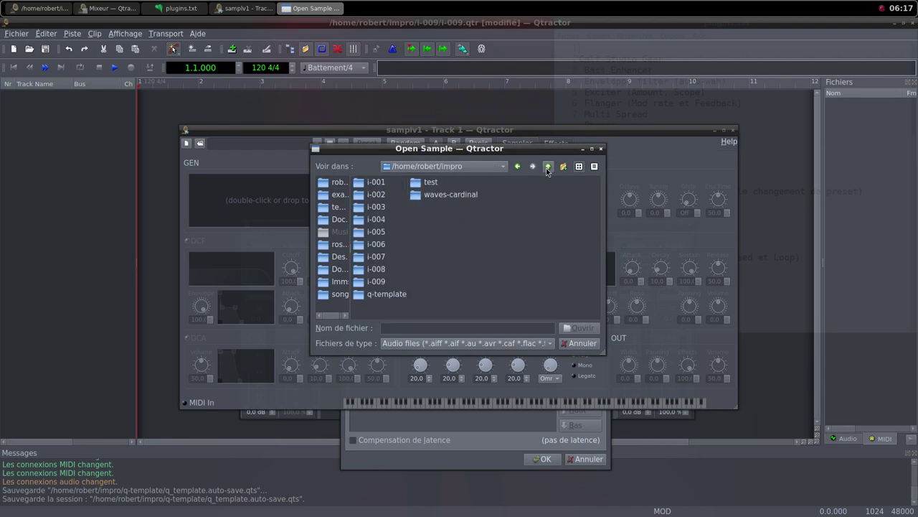
{"action": "double_click", "coordinate": [395, 285]}
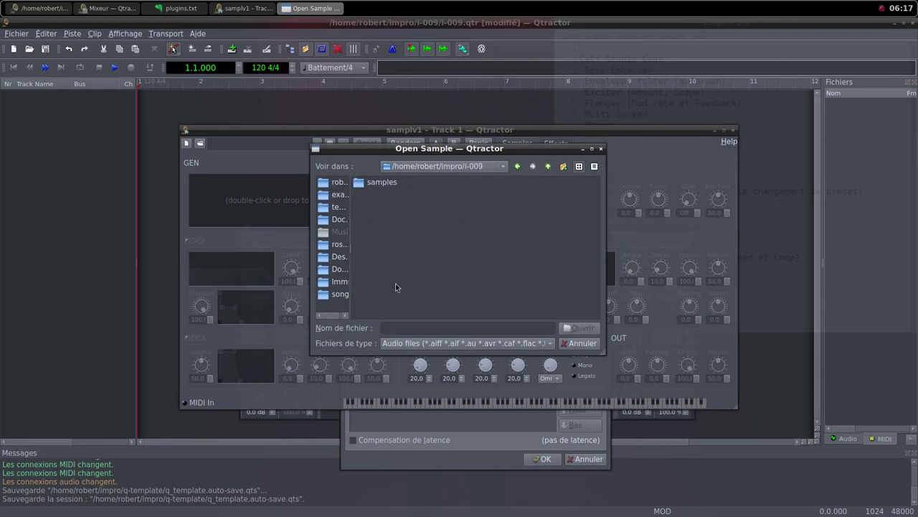
{"action": "double_click", "coordinate": [382, 184]}
{"action": "left_click", "coordinate": [407, 184]}
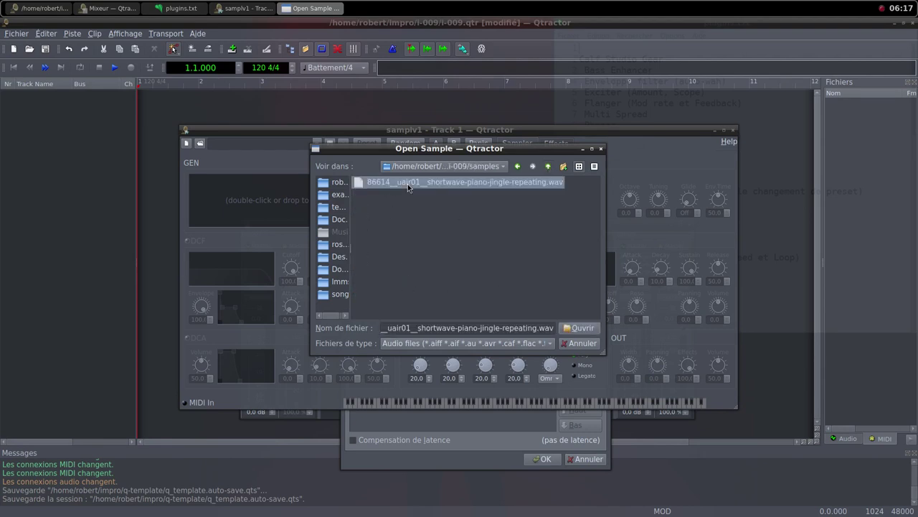
{"action": "left_click", "coordinate": [576, 328]}
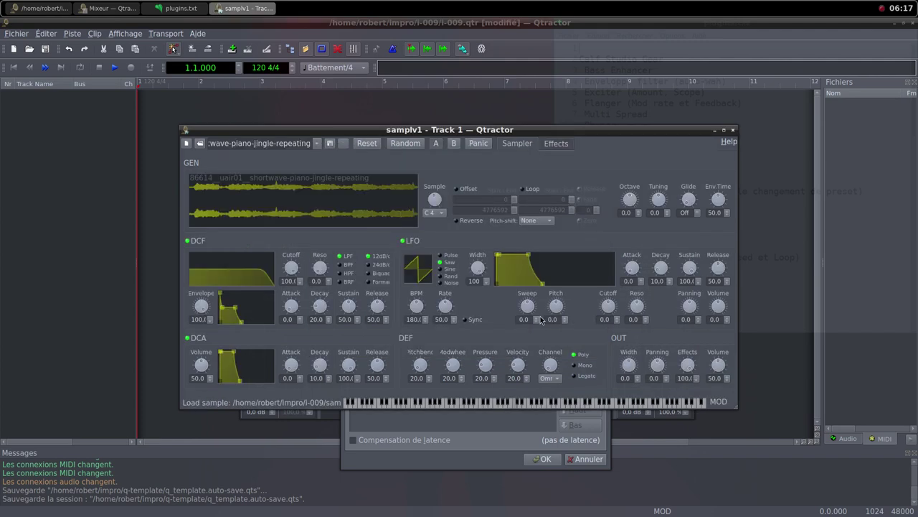
Set the sampler's DCA volume to 100, adjust its output volume and close the sampler window
{"action": "left_click_drag", "start_coordinate": [204, 369], "coordinate": [210, 399]}
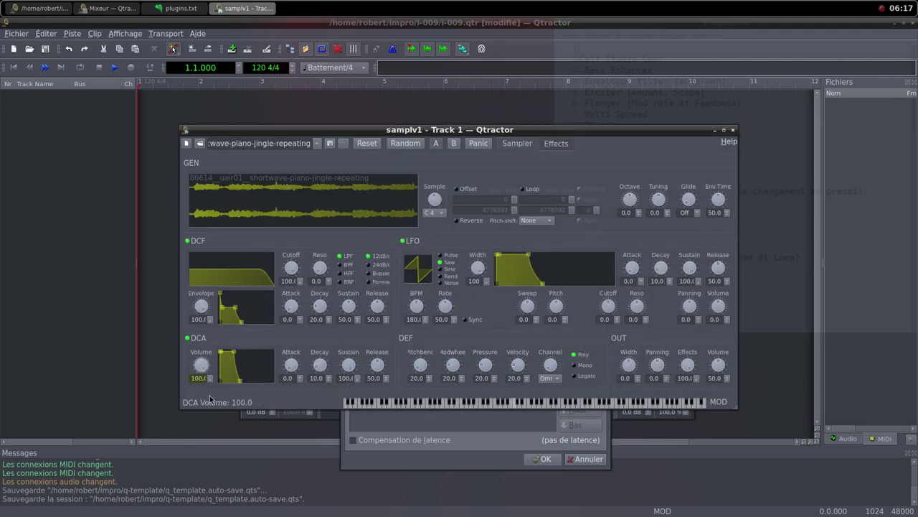
{"action": "left_click_drag", "start_coordinate": [725, 367], "coordinate": [725, 384]}
{"action": "left_click", "coordinate": [732, 130]}
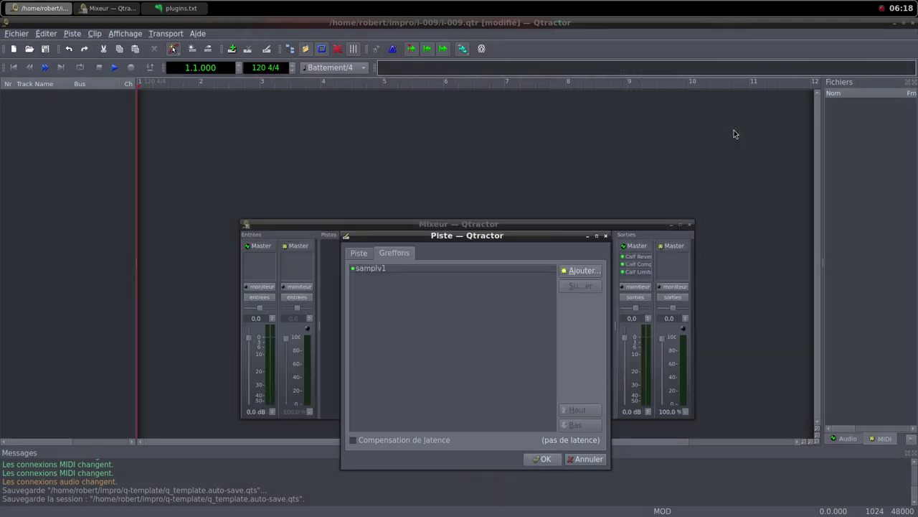
Add the Simple amplifier plugin after samplv1, create the track and lower its mixer level to 0%
{"action": "left_click", "coordinate": [581, 272]}
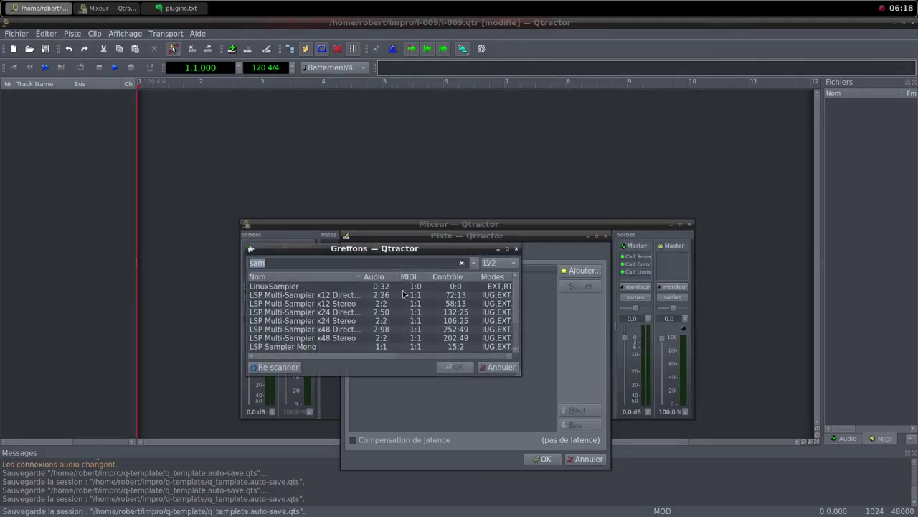
{"action": "type", "text": "sim"}
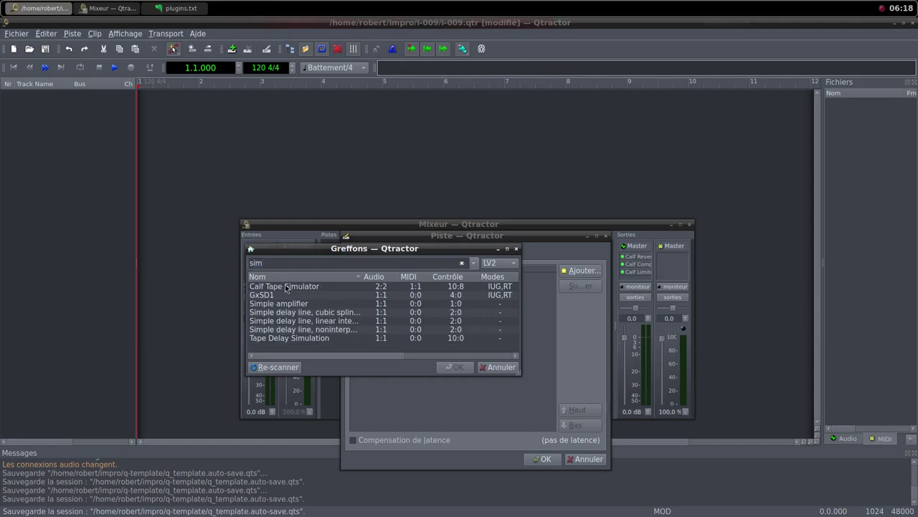
{"action": "double_click", "coordinate": [382, 305]}
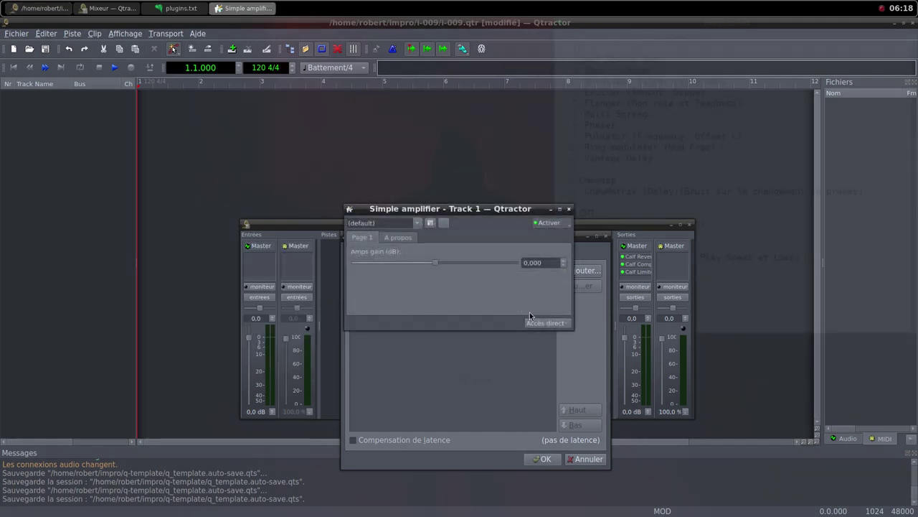
{"action": "left_click", "coordinate": [569, 209]}
{"action": "left_click", "coordinate": [546, 459]}
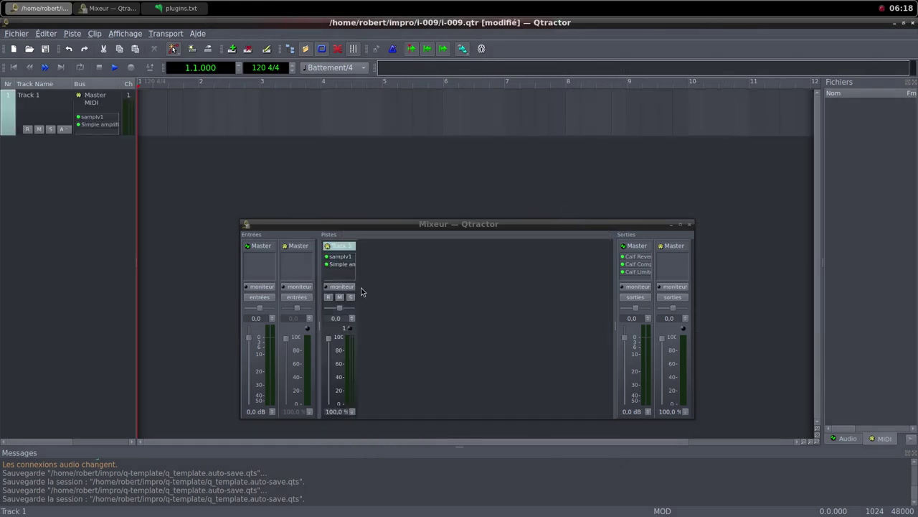
{"action": "left_click_drag", "start_coordinate": [329, 338], "coordinate": [332, 421]}
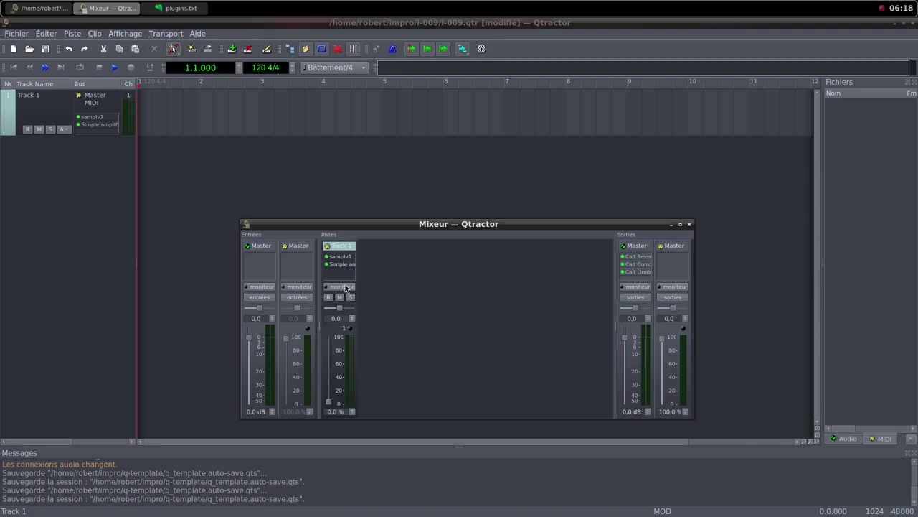
Create a new MIDI clip at the start of Track 1 and extend it to four bars
{"action": "right_click", "coordinate": [170, 107]}
{"action": "mouse_move", "coordinate": [270, 287]}
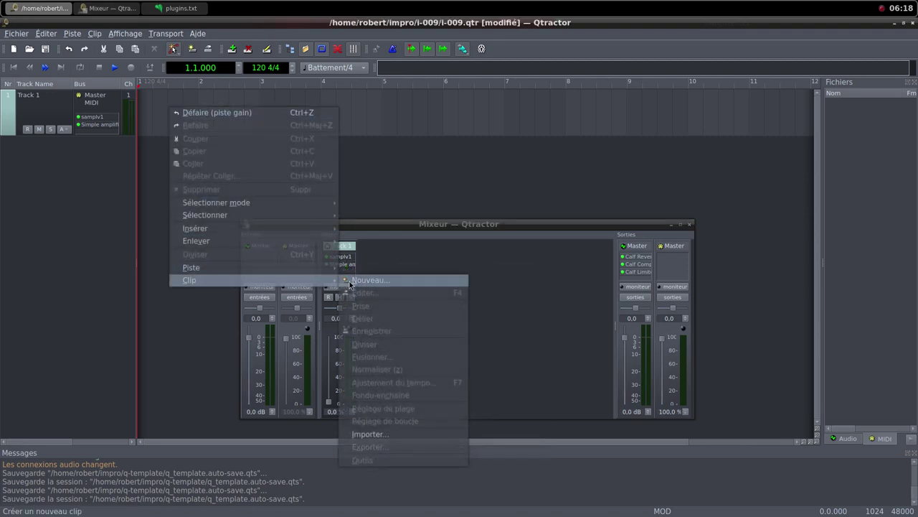
{"action": "left_click", "coordinate": [351, 281]}
{"action": "left_click_drag", "start_coordinate": [198, 105], "coordinate": [383, 135]}
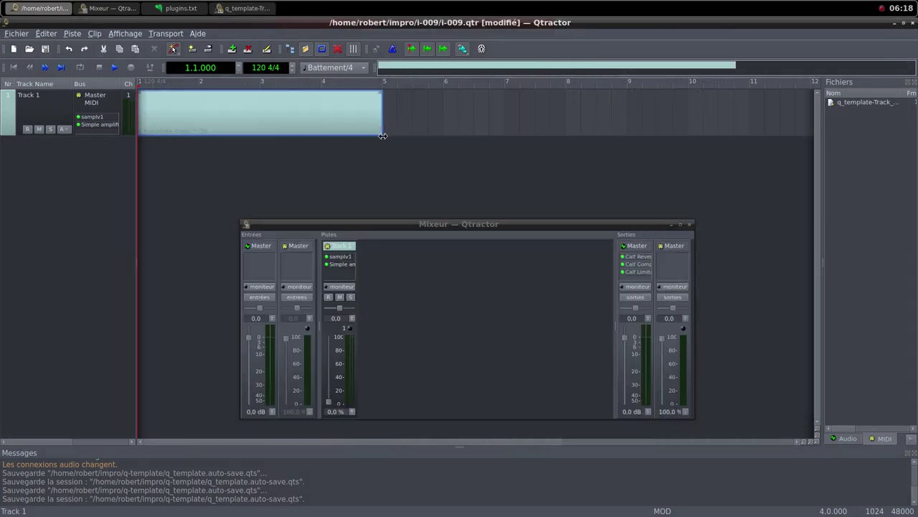
Set the session's loop range to match the four-bar clip on Track 1
{"action": "right_click", "coordinate": [306, 116]}
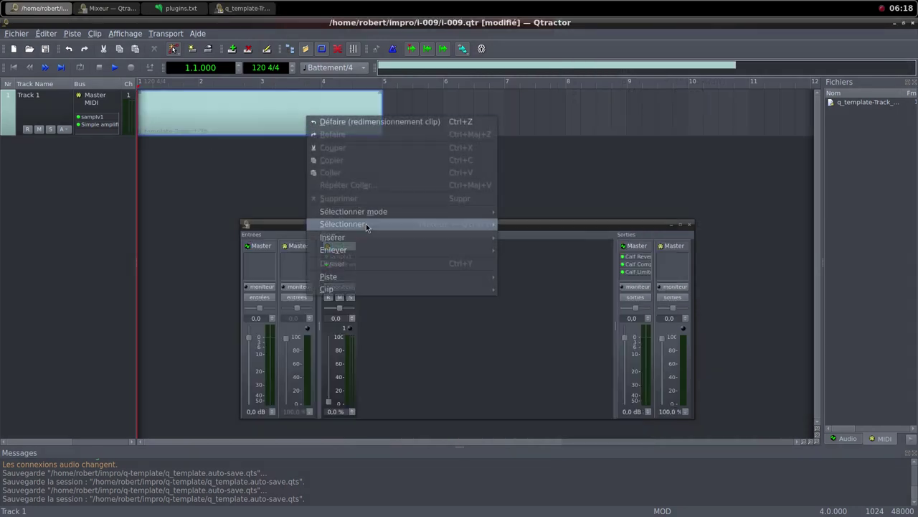
{"action": "mouse_move", "coordinate": [411, 289]}
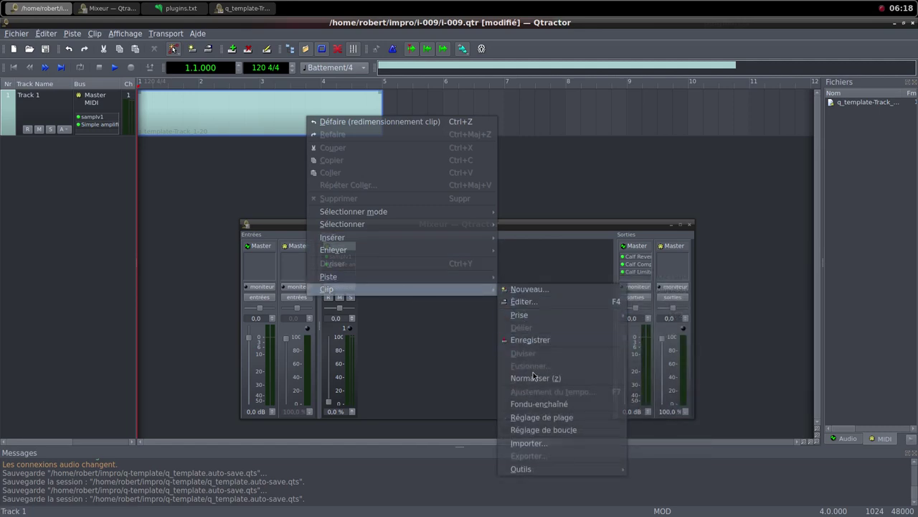
{"action": "left_click", "coordinate": [547, 431]}
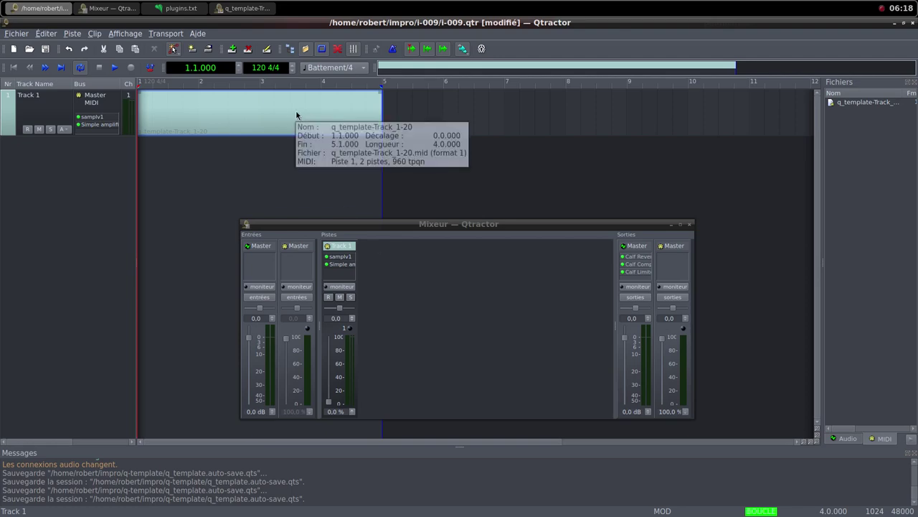
{"action": "left_click", "coordinate": [528, 5]}
{"action": "left_click", "coordinate": [574, 24]}
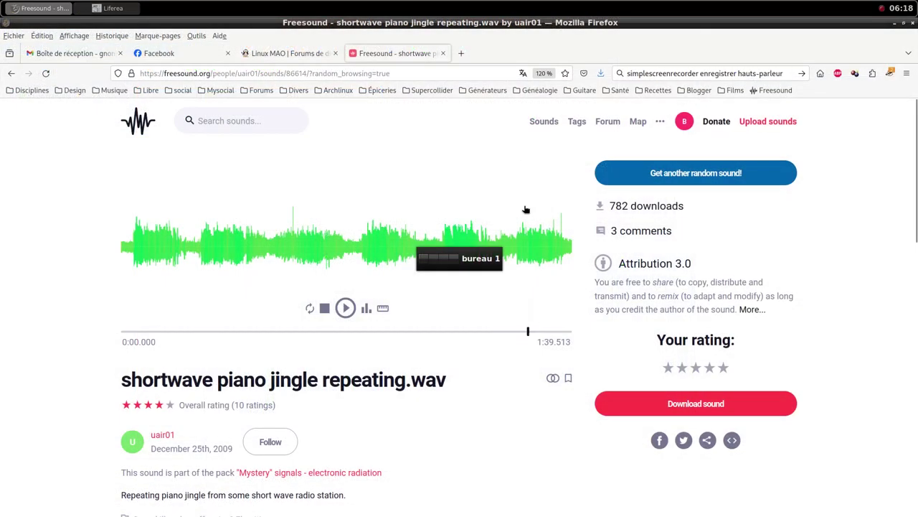
{"action": "left_click", "coordinate": [422, 5]}
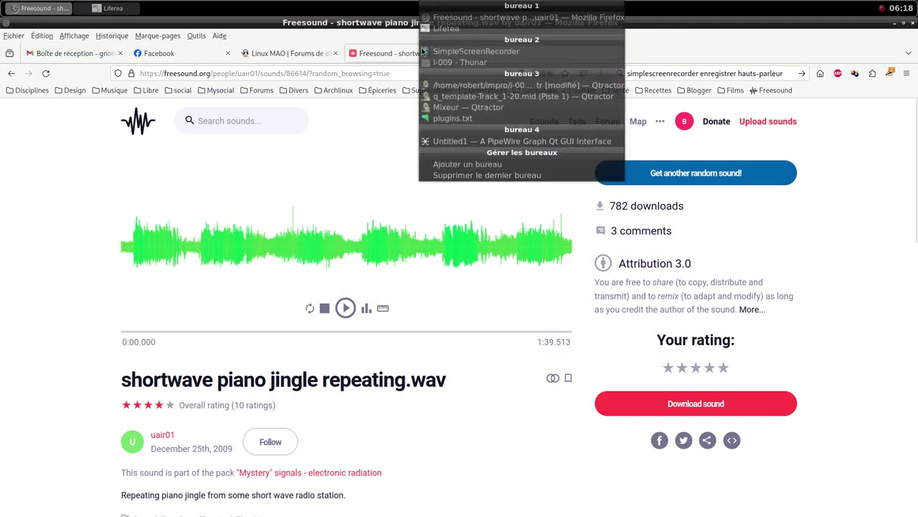
{"action": "left_click", "coordinate": [440, 85]}
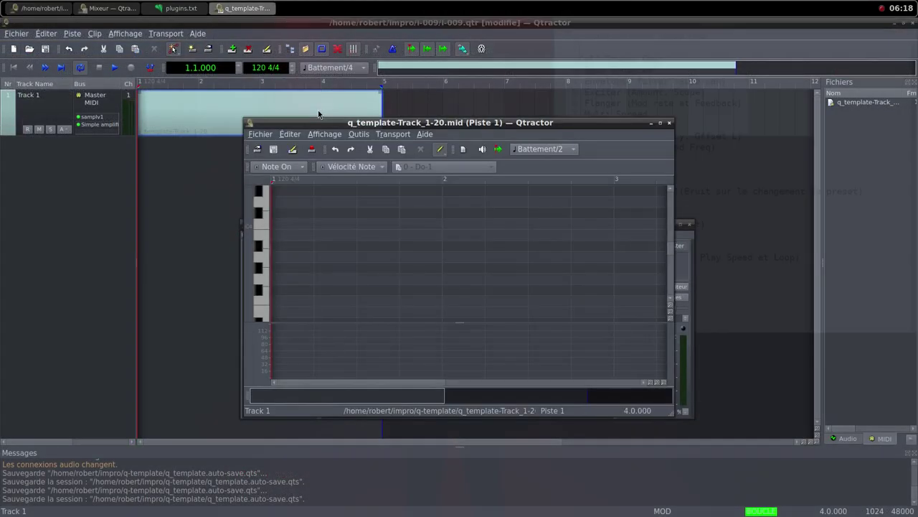
Draw one C4 (Do4) note spanning all four bars in the clip's maximized piano roll, then restore the editor window's size
{"action": "left_click", "coordinate": [658, 124]}
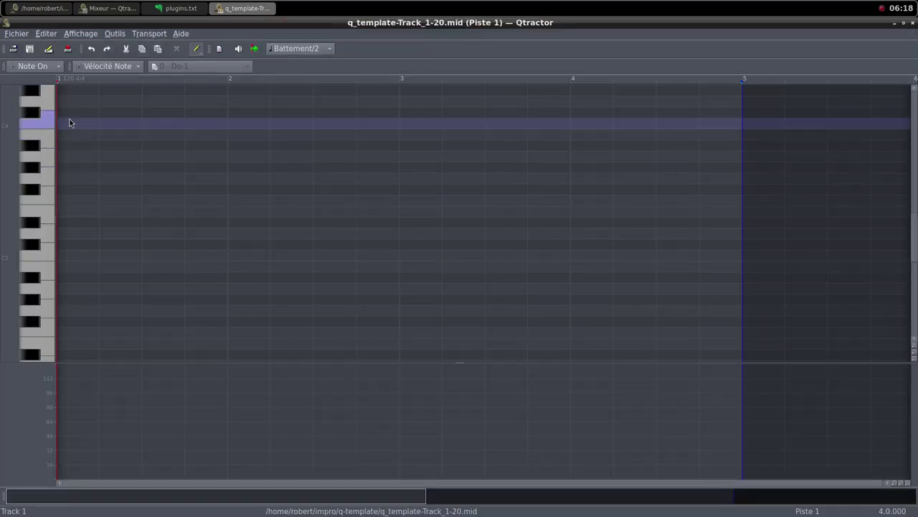
{"action": "left_click_drag", "start_coordinate": [63, 127], "coordinate": [729, 122]}
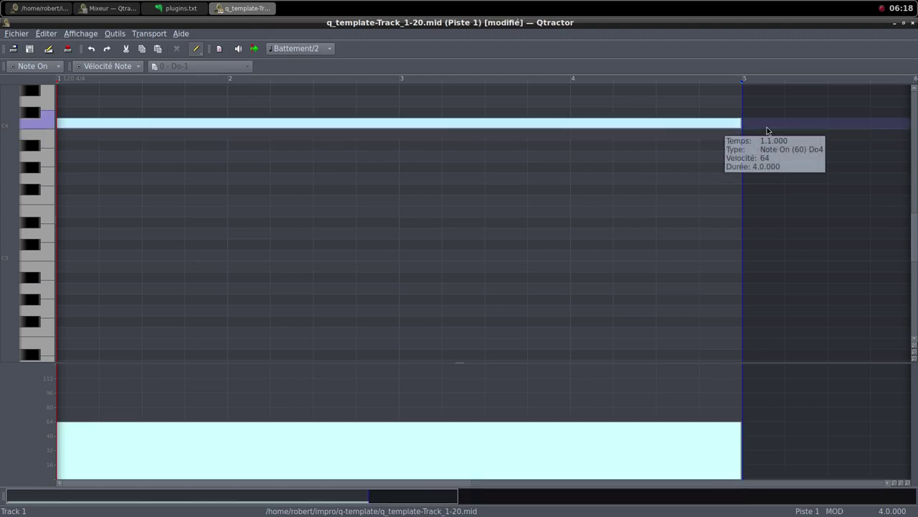
{"action": "left_click", "coordinate": [904, 22]}
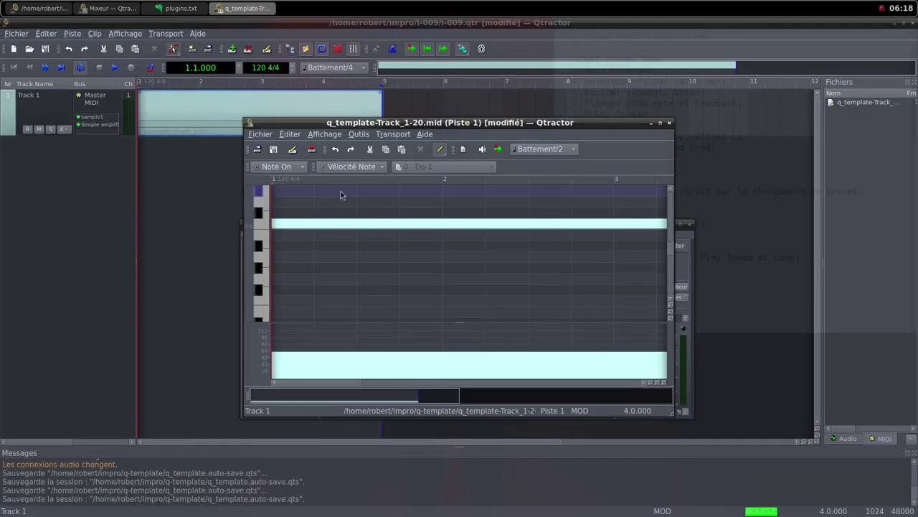
Close the clip's piano roll, start looped playback and raise Track 1's mixer level to 100%
{"action": "left_click", "coordinate": [669, 123]}
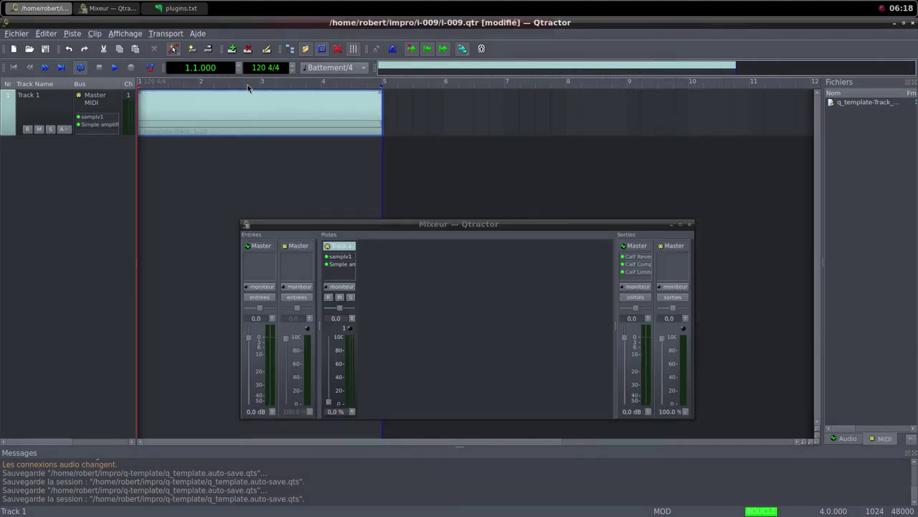
{"action": "left_click", "coordinate": [115, 68]}
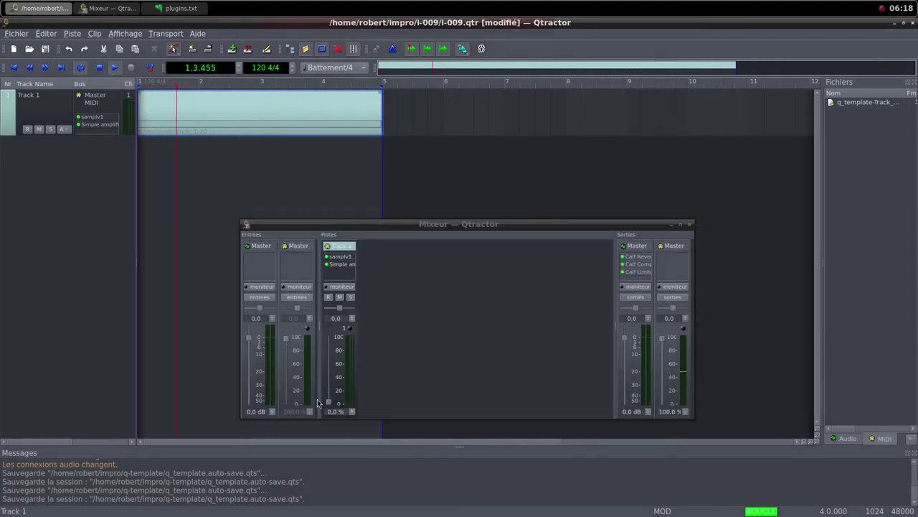
{"action": "left_click_drag", "start_coordinate": [329, 402], "coordinate": [330, 343]}
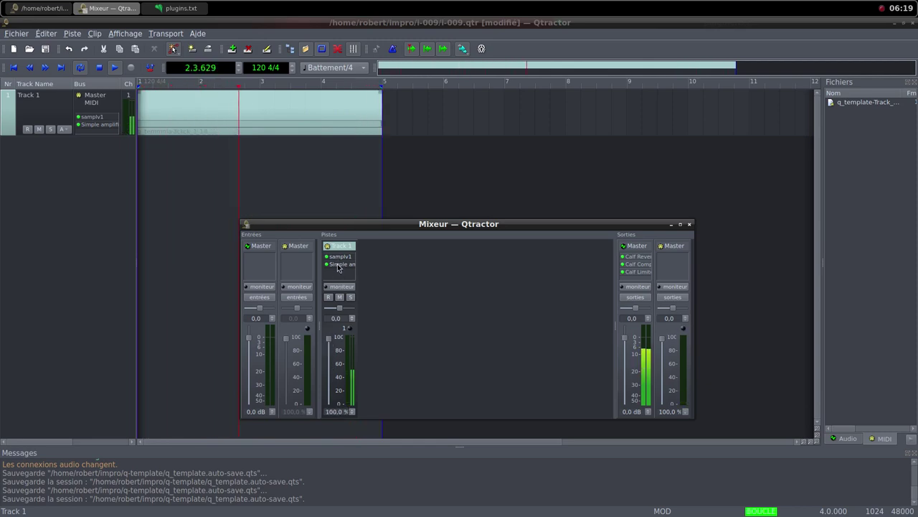
Set the gain of Track 1's Simple amplifier to about 14.3 dB and close its window
{"action": "double_click", "coordinate": [340, 264]}
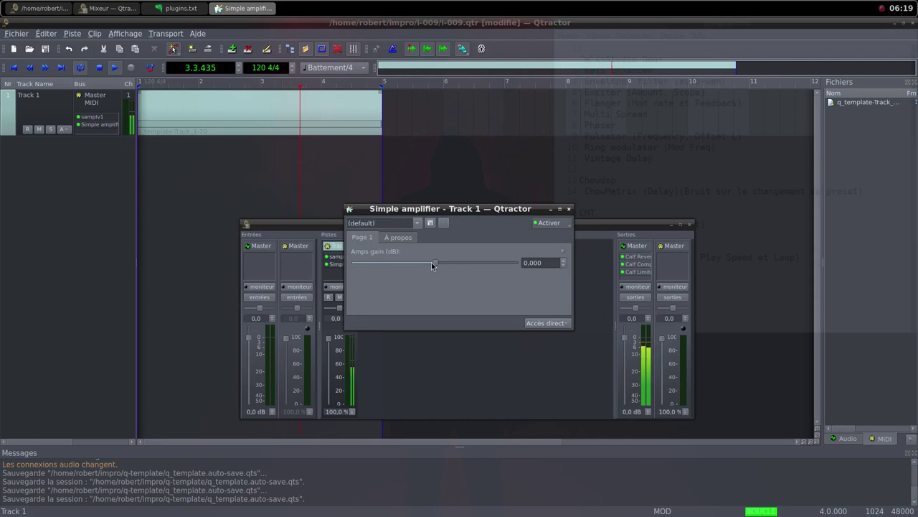
{"action": "left_click_drag", "start_coordinate": [432, 266], "coordinate": [453, 269]}
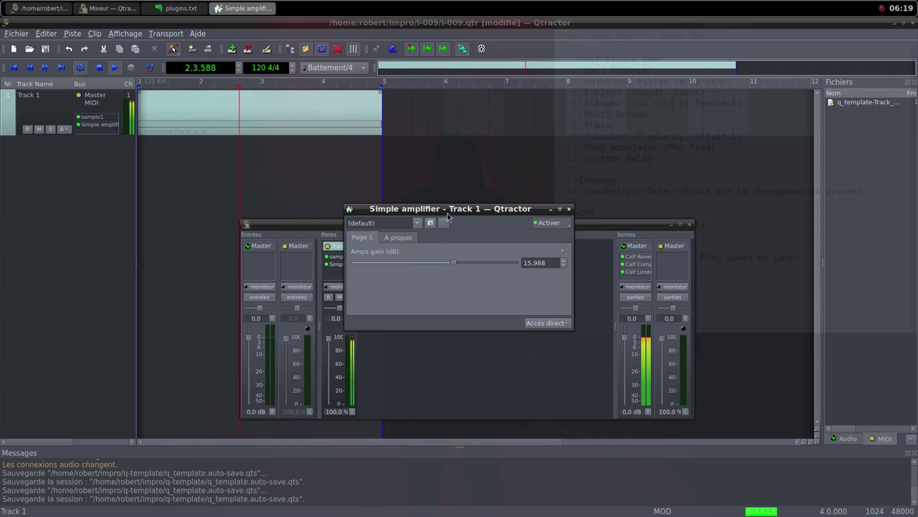
{"action": "left_click_drag", "start_coordinate": [447, 211], "coordinate": [465, 212]}
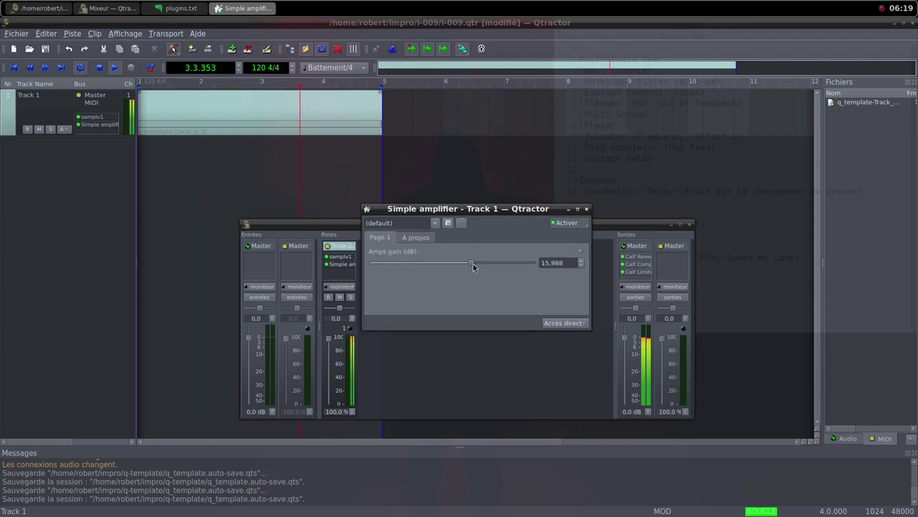
{"action": "left_click_drag", "start_coordinate": [472, 265], "coordinate": [470, 264]}
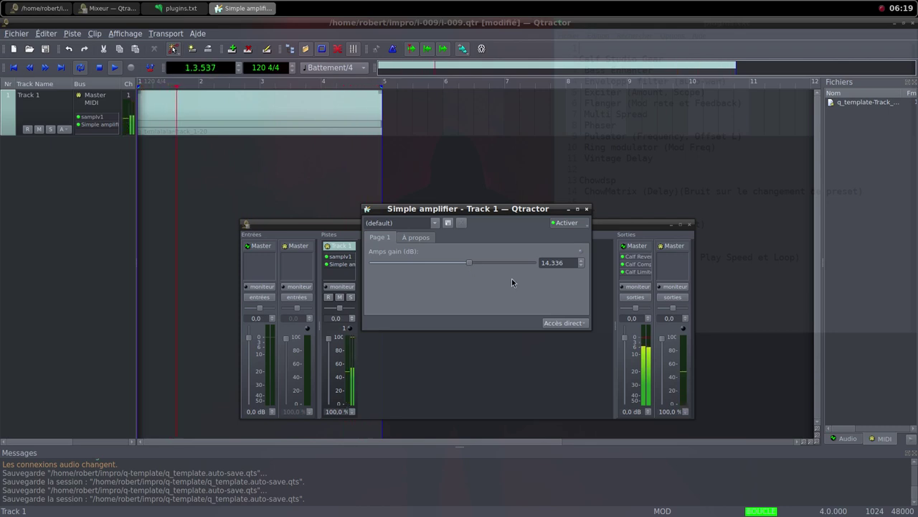
{"action": "left_click", "coordinate": [586, 209]}
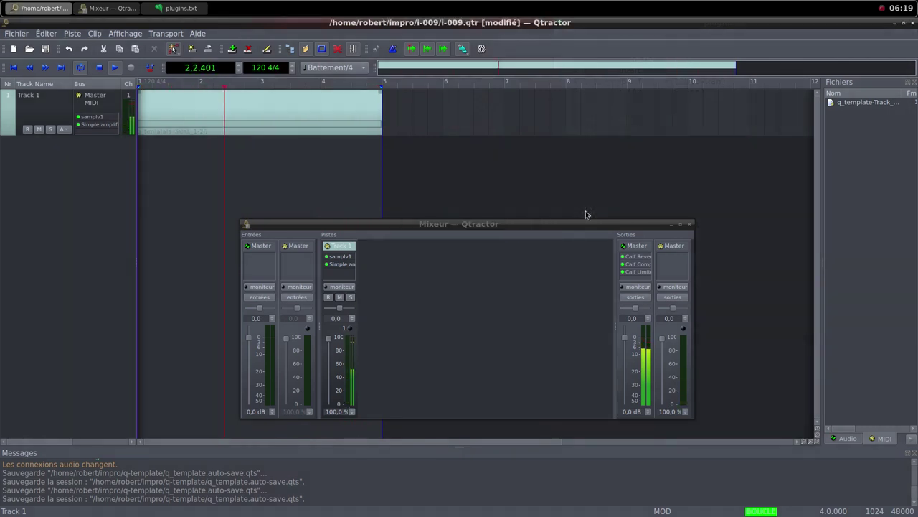
Switch to Freesound in Firefox, get another random sound, save its WAV in the i-009/samples folder and dismiss the donation request
{"action": "middle_click", "coordinate": [521, 5]}
{"action": "left_click", "coordinate": [559, 20]}
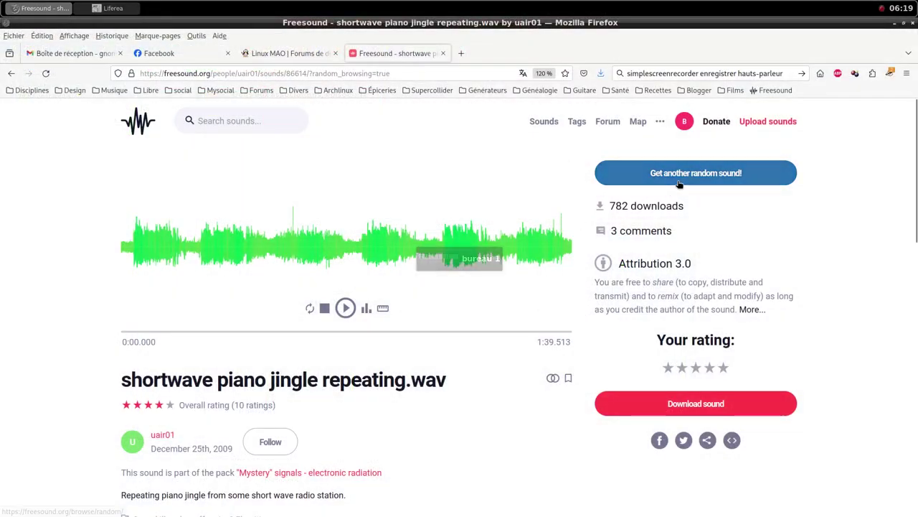
{"action": "left_click", "coordinate": [679, 184]}
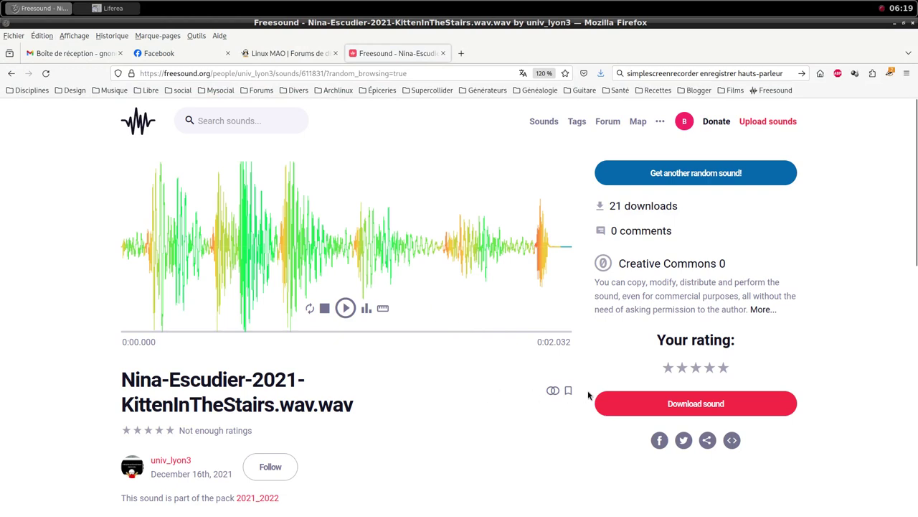
{"action": "left_click", "coordinate": [689, 405]}
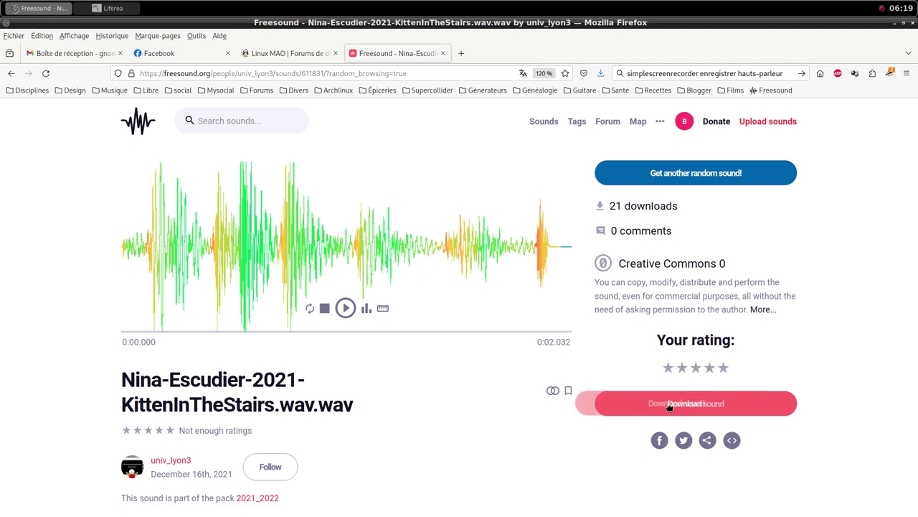
{"action": "left_click", "coordinate": [688, 405]}
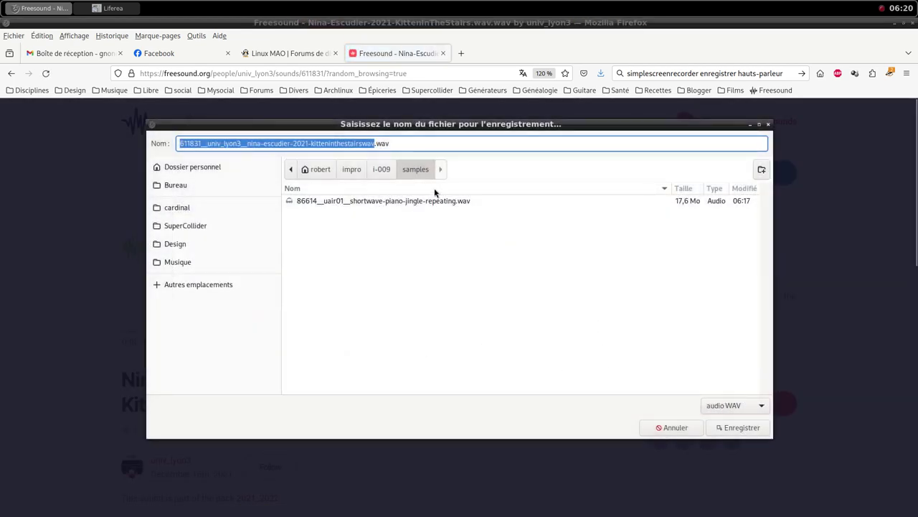
{"action": "left_click", "coordinate": [738, 428]}
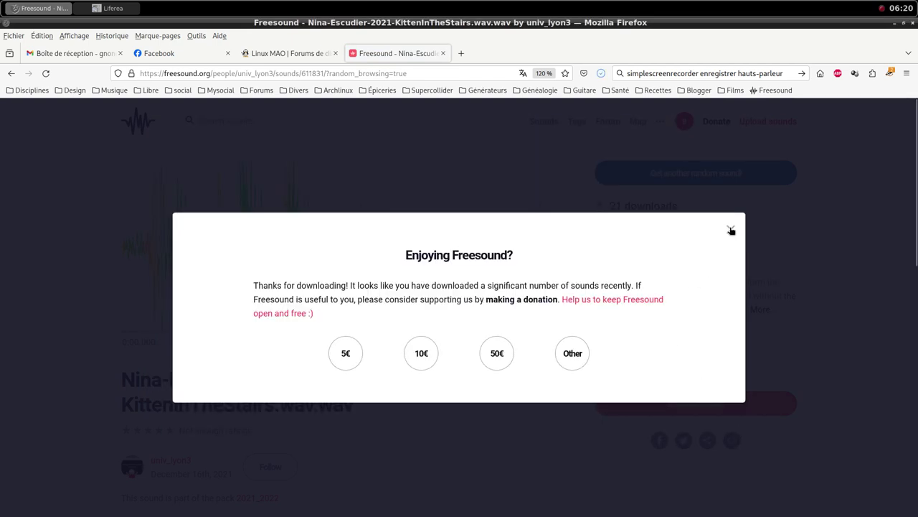
{"action": "left_click", "coordinate": [730, 229]}
Switch back to Qtractor and start a new MIDI track with the samplv1 plugin
{"action": "middle_click", "coordinate": [396, 5]}
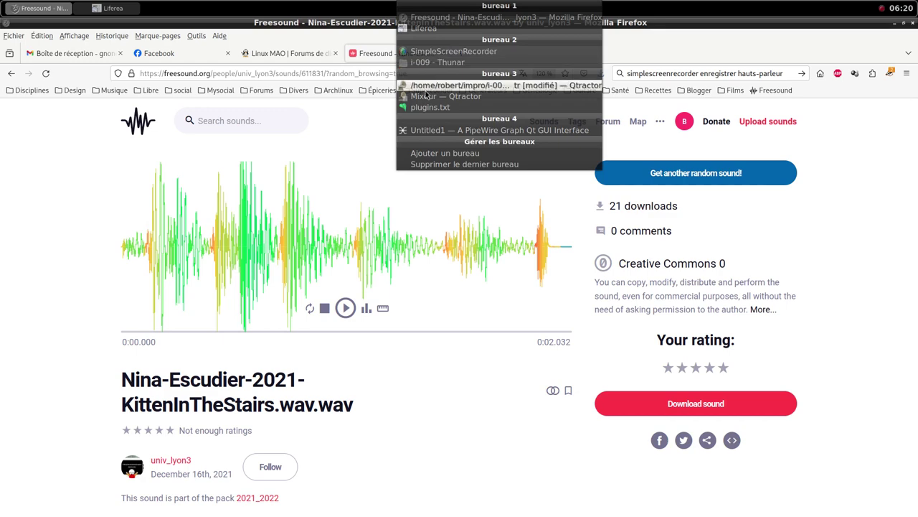
{"action": "left_click", "coordinate": [459, 71]}
{"action": "right_click", "coordinate": [427, 301]}
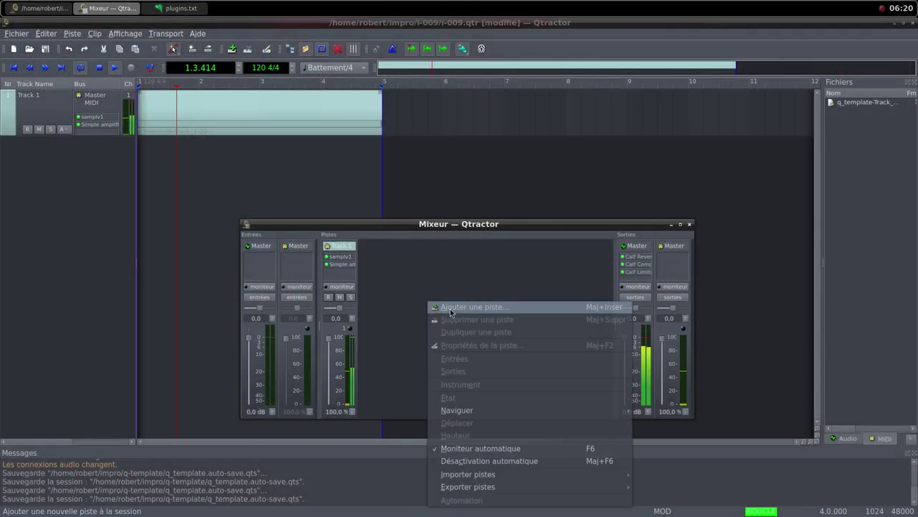
{"action": "left_click", "coordinate": [452, 308]}
{"action": "left_click", "coordinate": [395, 322]}
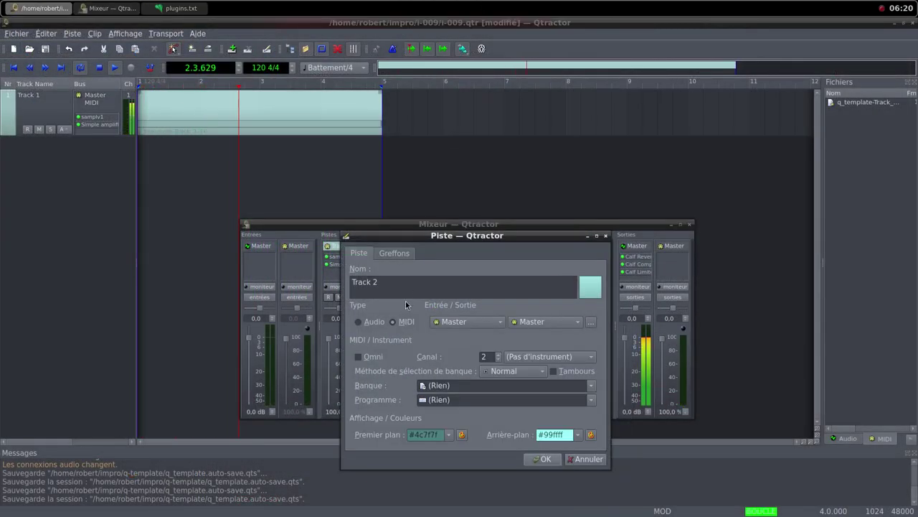
{"action": "left_click", "coordinate": [394, 253]}
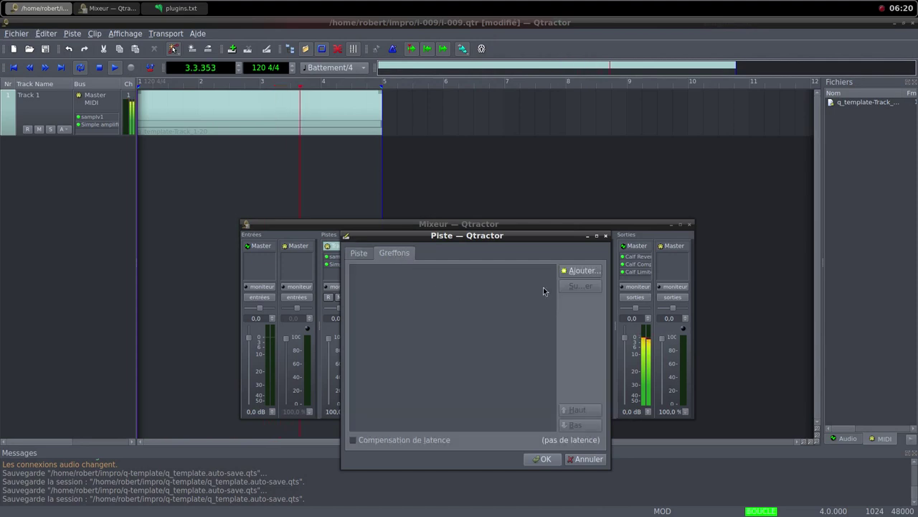
{"action": "left_click", "coordinate": [581, 270]}
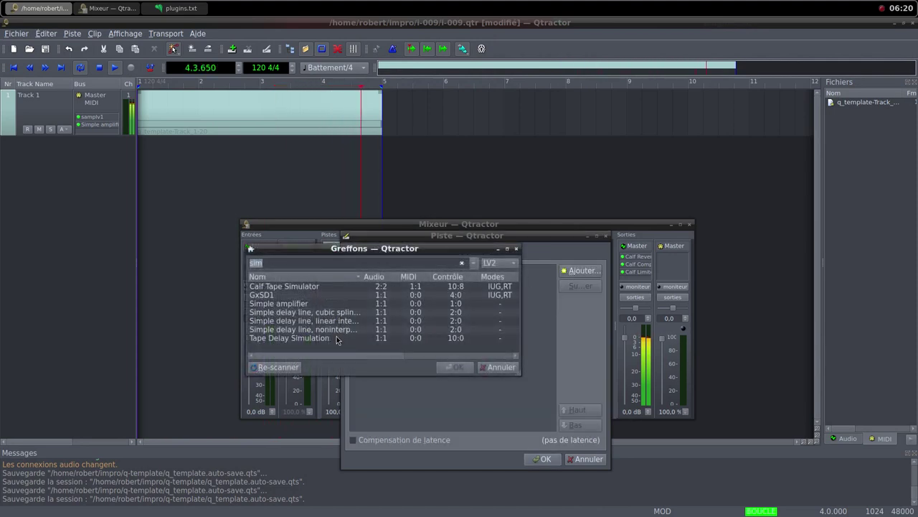
{"action": "type", "text": "sam"}
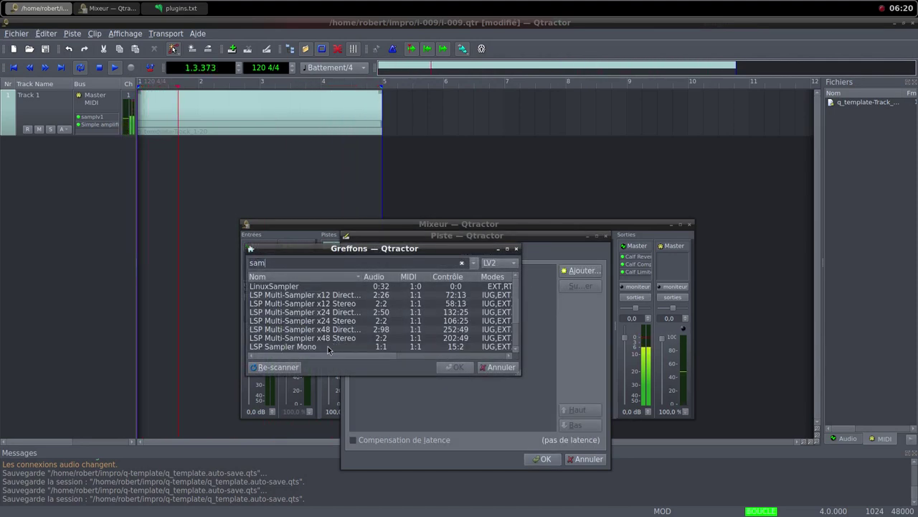
{"action": "scroll", "coordinate": [330, 343], "scroll_direction": "down", "scroll_amount": 2}
{"action": "double_click", "coordinate": [292, 346]}
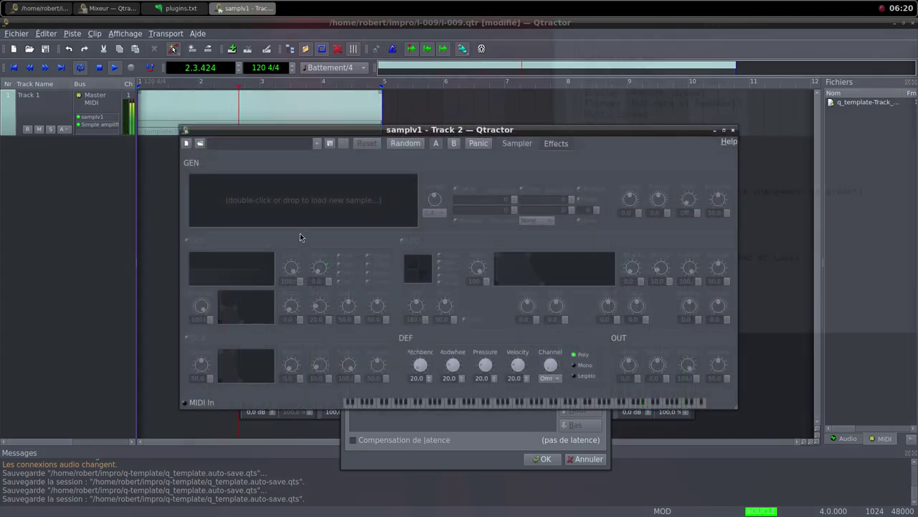
Load the KittenInTheStairs WAV from the i-009/samples folder into Track 2's samplv1
{"action": "double_click", "coordinate": [291, 208]}
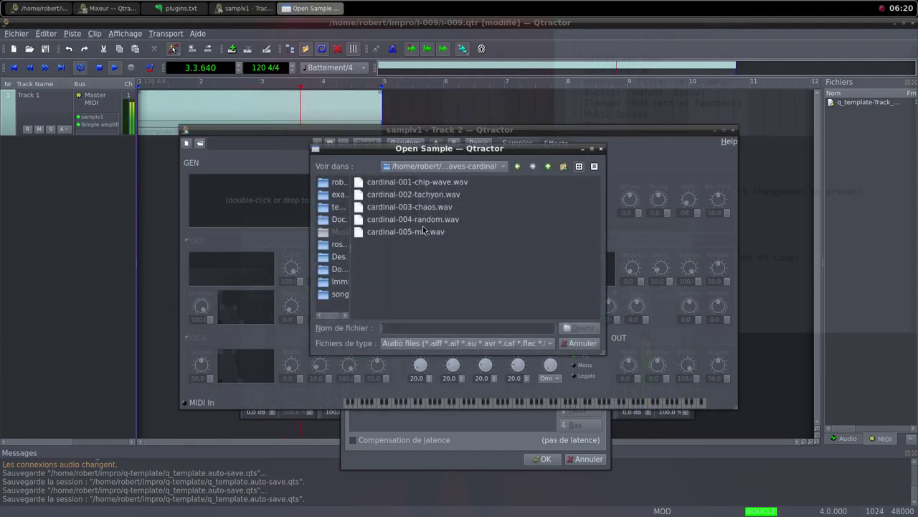
{"action": "left_click", "coordinate": [550, 167]}
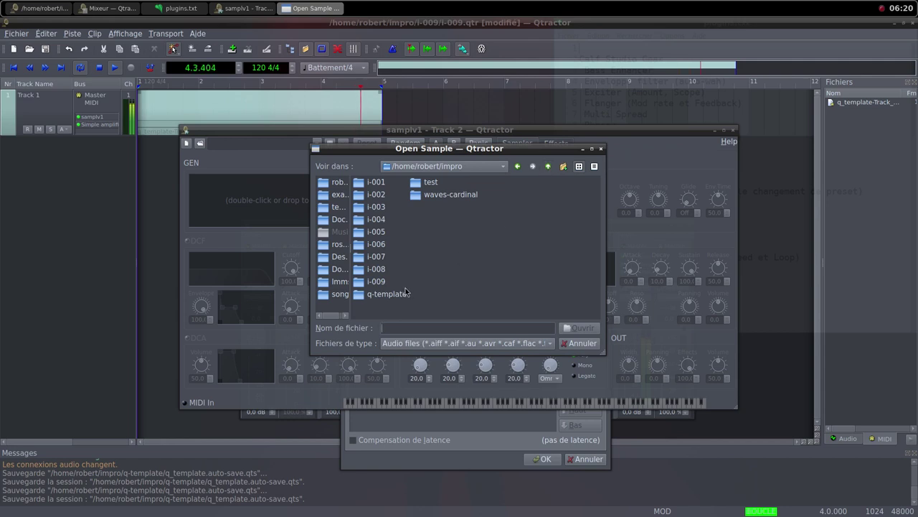
{"action": "double_click", "coordinate": [388, 284]}
{"action": "double_click", "coordinate": [388, 185]}
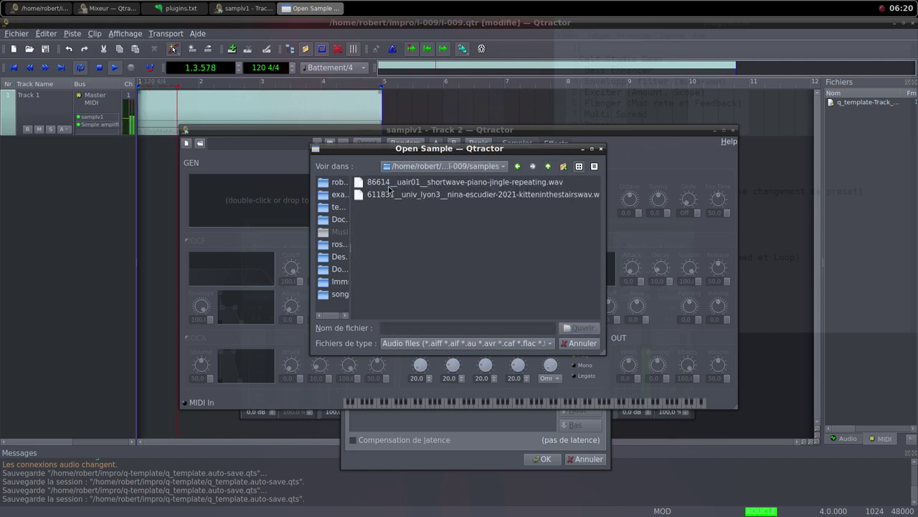
{"action": "left_click", "coordinate": [455, 194]}
{"action": "left_click", "coordinate": [572, 328]}
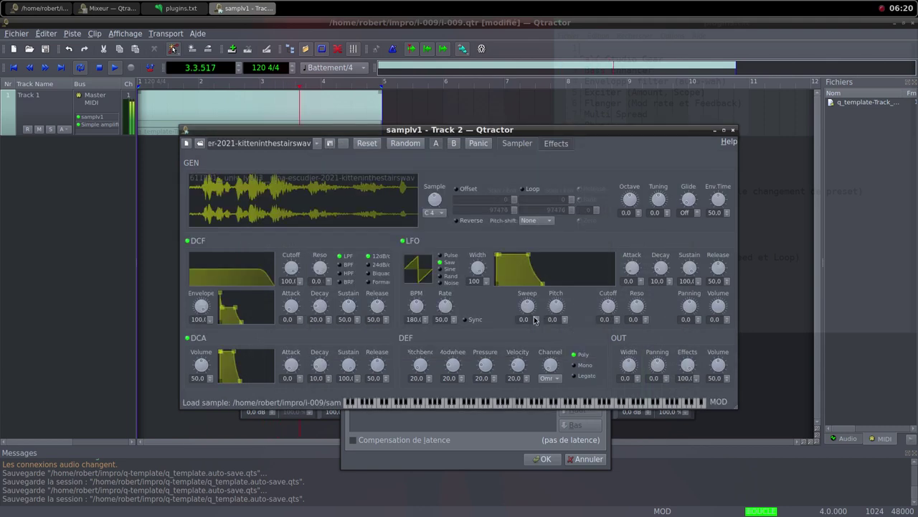
Set samplv1's DCA volume and OUT volume to 100 and close the plugin window
{"action": "left_click_drag", "start_coordinate": [207, 367], "coordinate": [211, 395]}
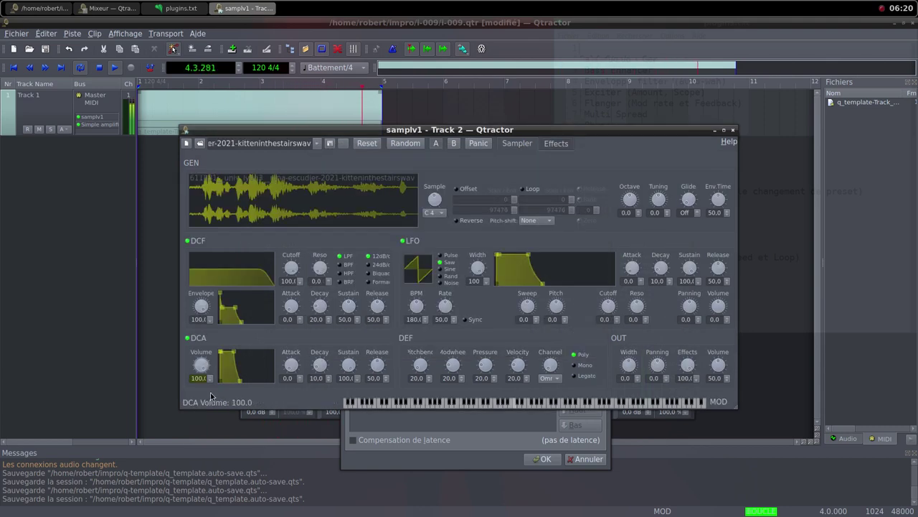
{"action": "left_click_drag", "start_coordinate": [725, 372], "coordinate": [724, 399]}
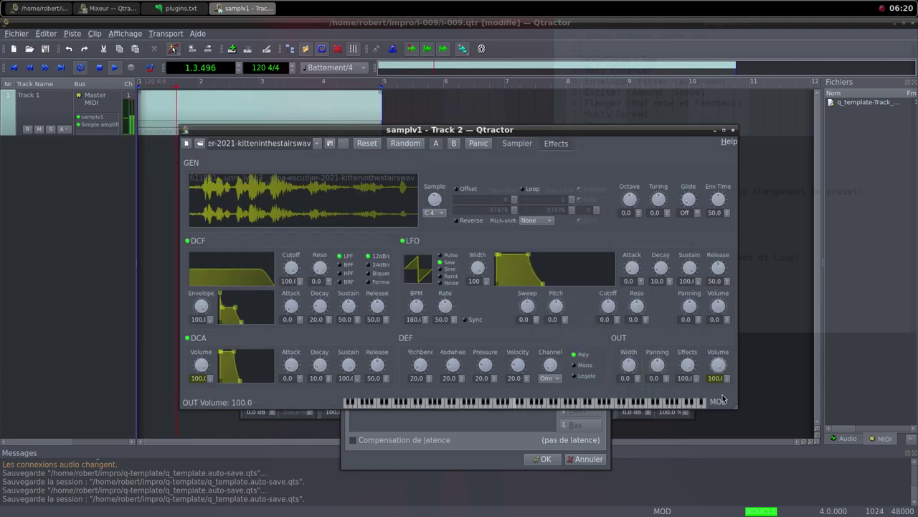
{"action": "left_click", "coordinate": [733, 130]}
{"action": "middle_click", "coordinate": [549, 5]}
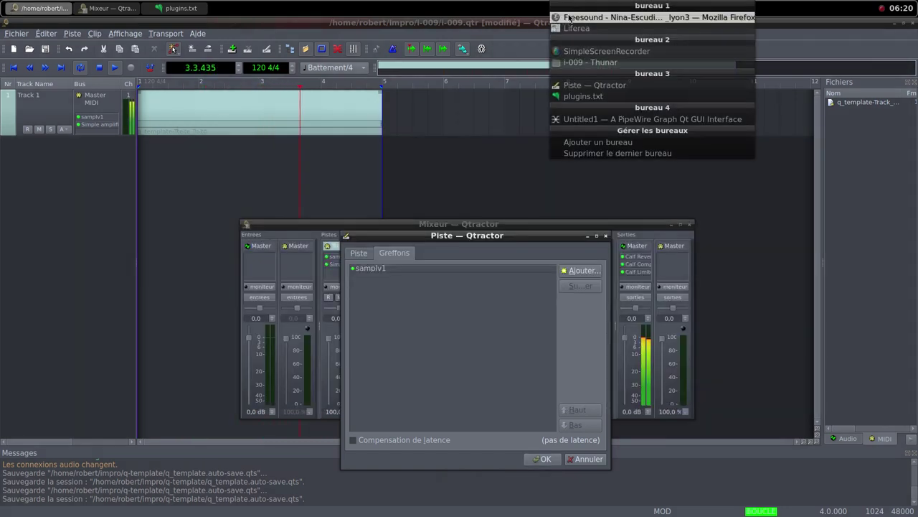
{"action": "left_click", "coordinate": [610, 16]}
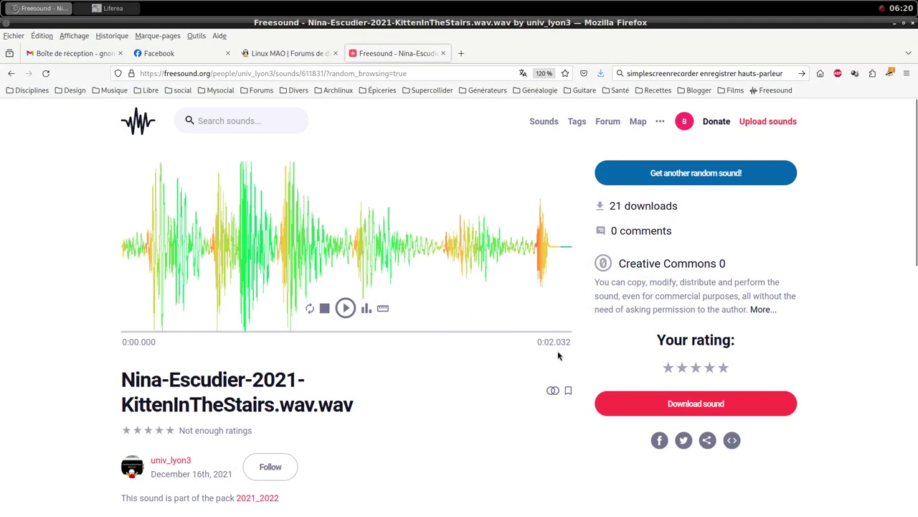
{"action": "middle_click", "coordinate": [553, 5]}
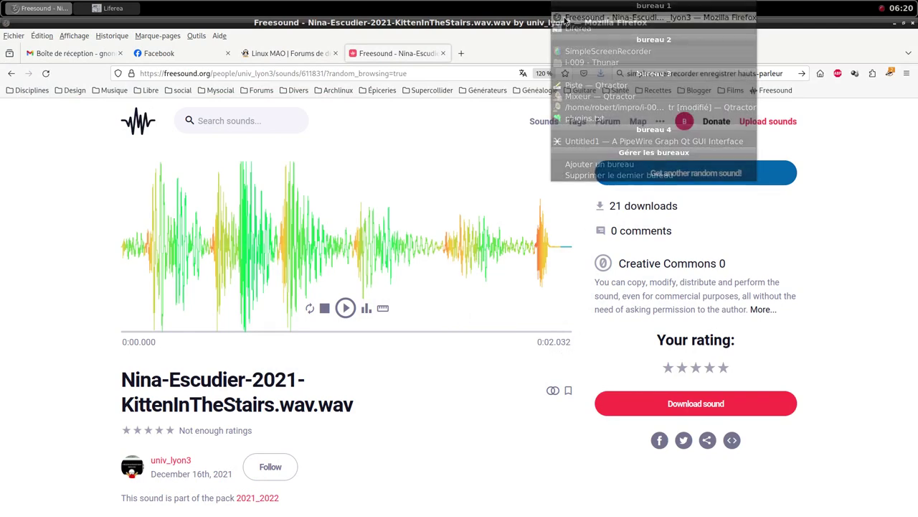
{"action": "left_click", "coordinate": [521, 251]}
{"action": "middle_click", "coordinate": [506, 5]}
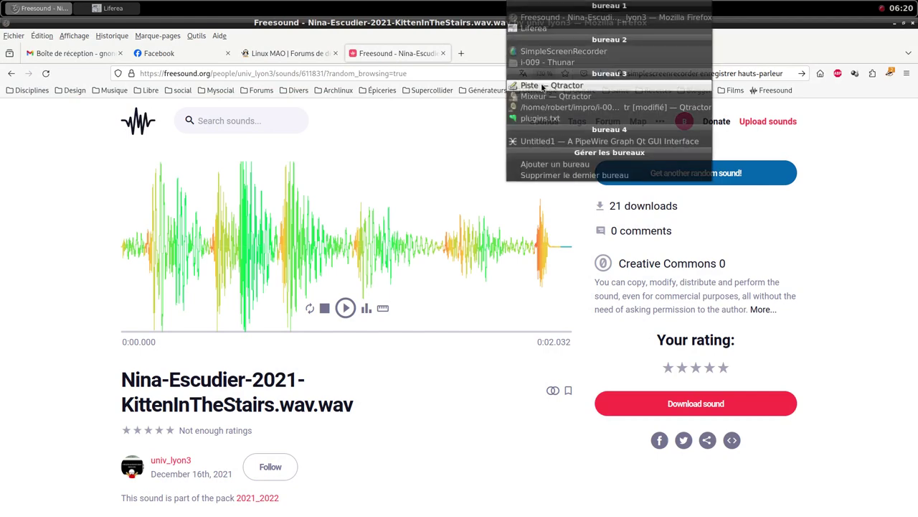
{"action": "left_click", "coordinate": [549, 84]}
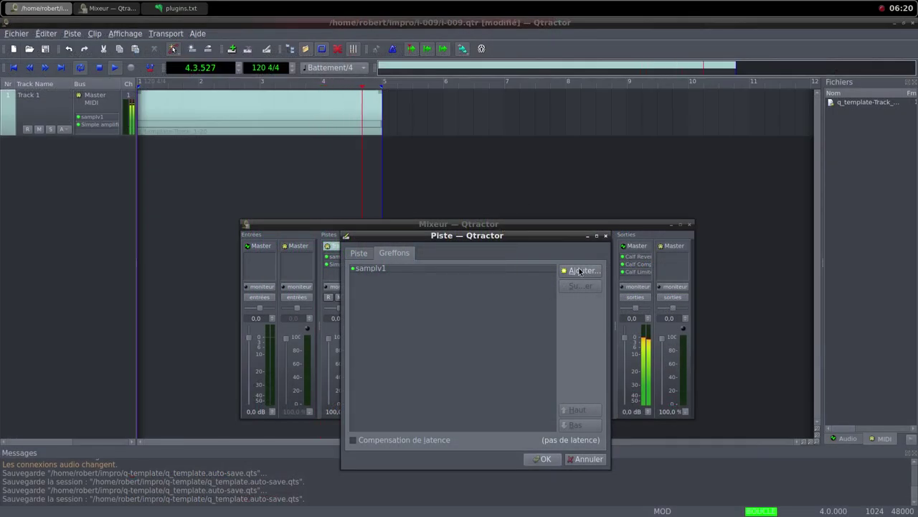
Add the Simple amplifier plugin after samplv1, leaving its gain at the default, and create Track 2
{"action": "left_click", "coordinate": [580, 270]}
{"action": "type", "text": "i"}
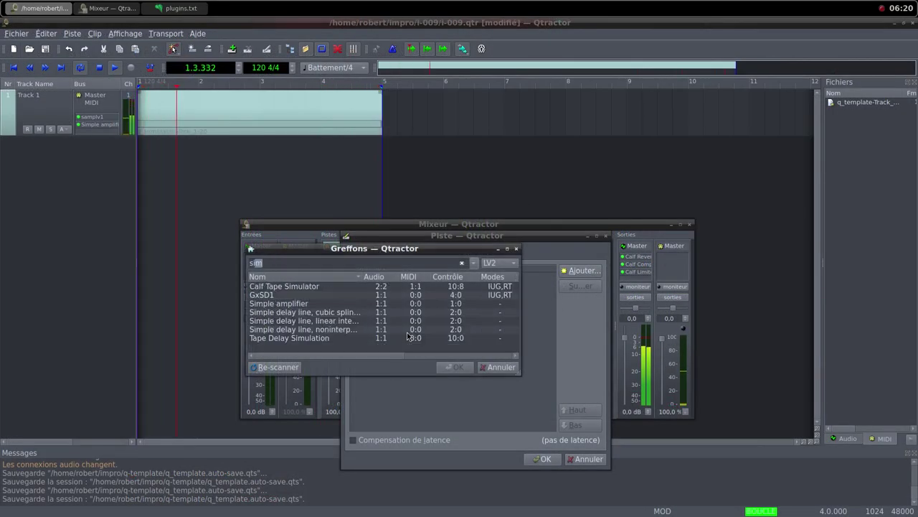
{"action": "type", "text": "m"}
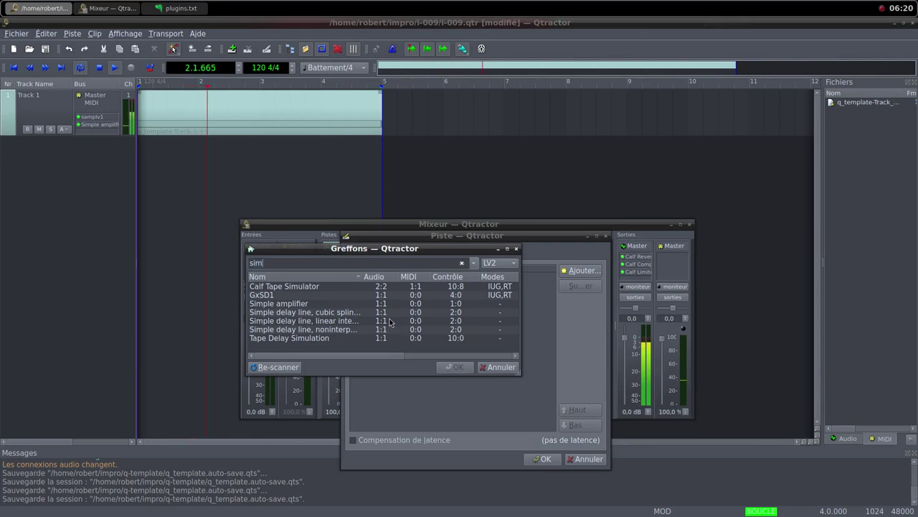
{"action": "double_click", "coordinate": [316, 304]}
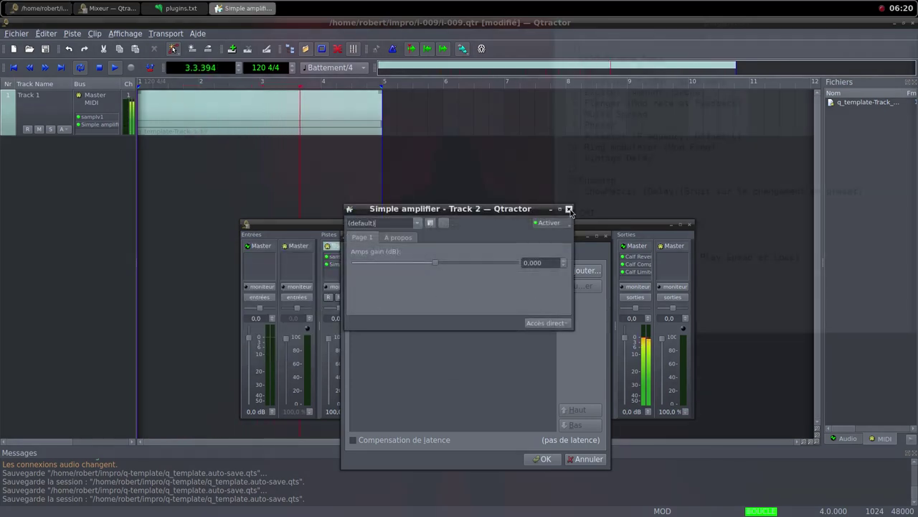
{"action": "left_click", "coordinate": [569, 209]}
{"action": "left_click", "coordinate": [545, 458]}
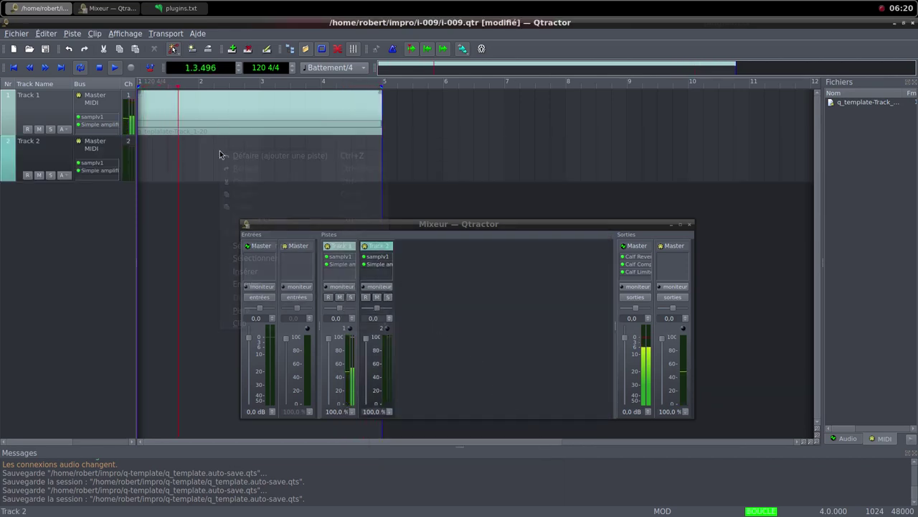
Create a new MIDI clip on Track 2, close its editor, and lower Track 2's mixer volume to 0%
{"action": "right_click", "coordinate": [220, 150]}
{"action": "mouse_move", "coordinate": [332, 326]}
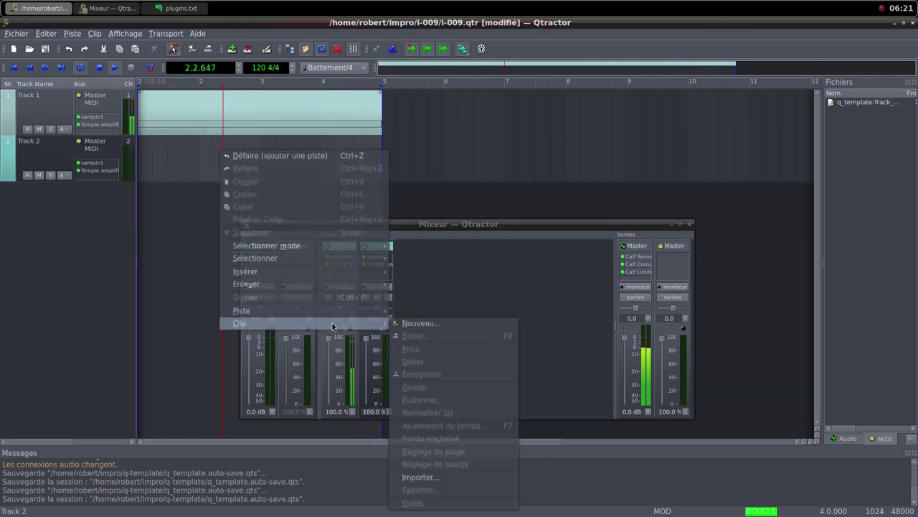
{"action": "left_click", "coordinate": [421, 323]}
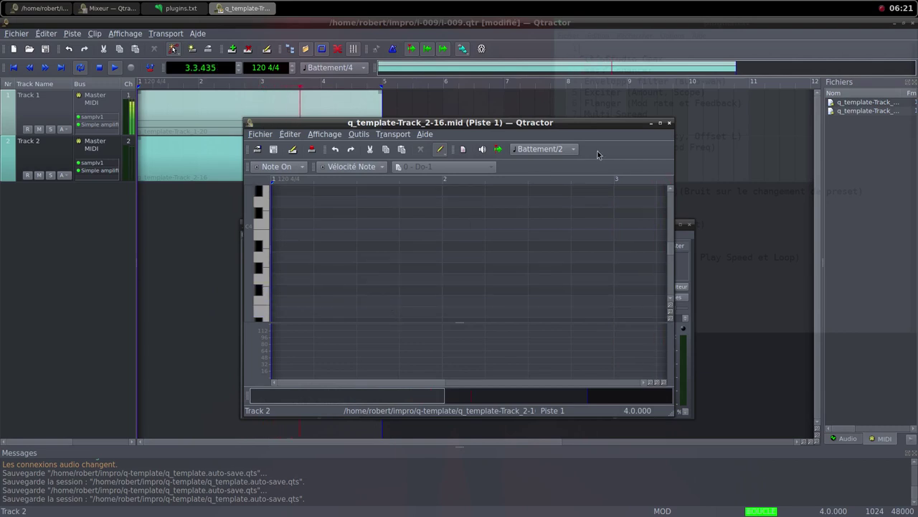
{"action": "left_click", "coordinate": [669, 123]}
{"action": "left_click", "coordinate": [368, 377]}
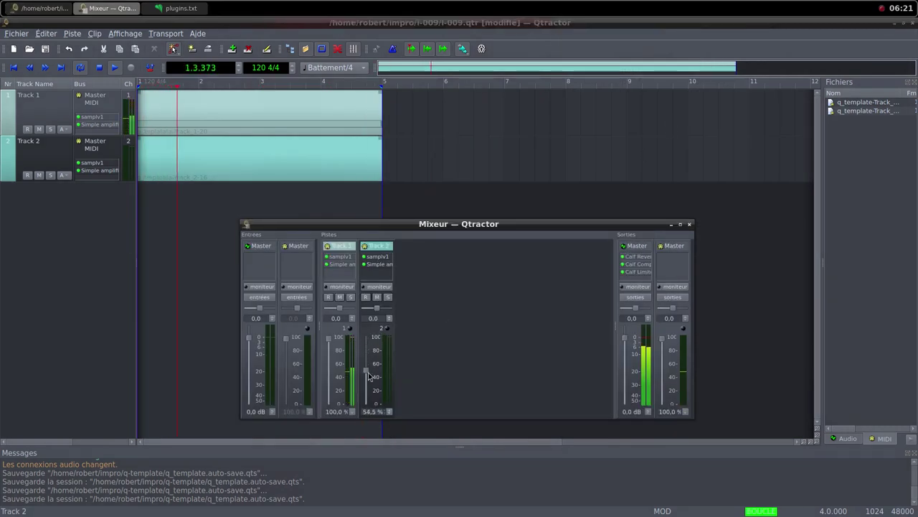
{"action": "left_click_drag", "start_coordinate": [369, 377], "coordinate": [367, 403]}
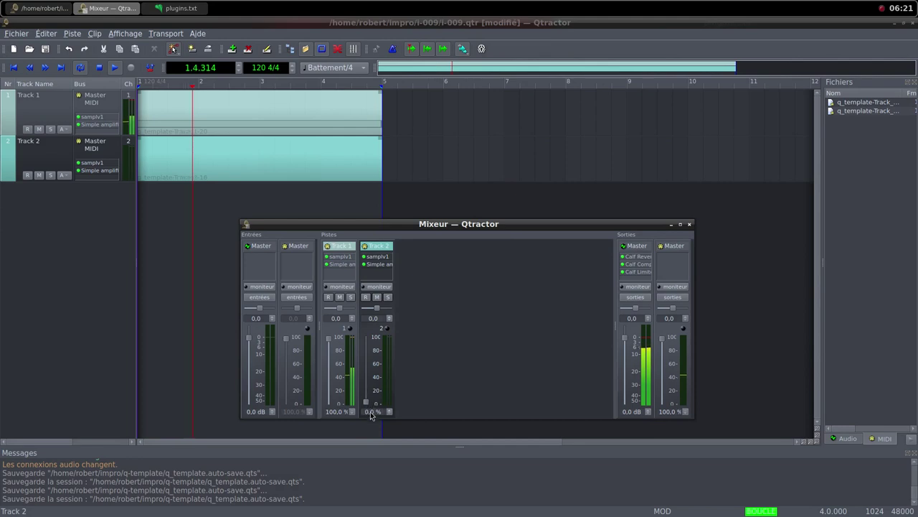
Draw two one-bar C4 notes in Track 2's clip, at bars 1 and 3, and close the MIDI editor
{"action": "double_click", "coordinate": [226, 166]}
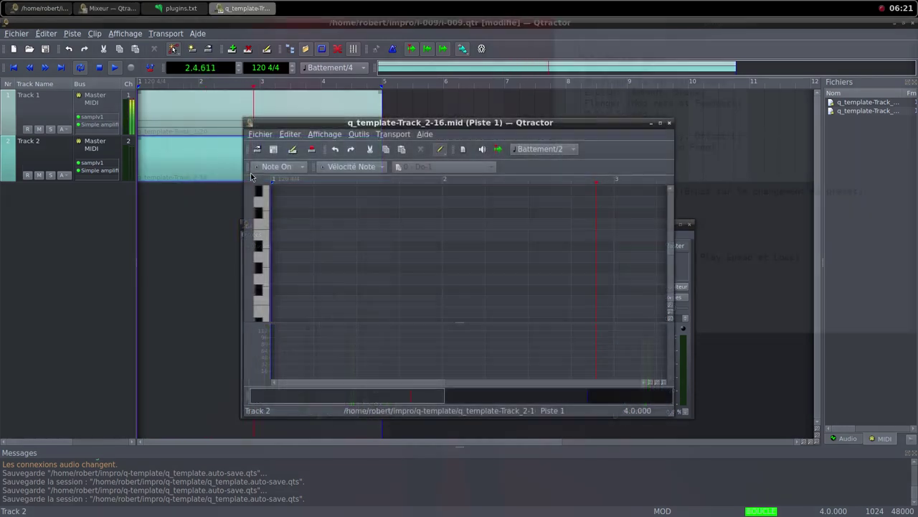
{"action": "left_click", "coordinate": [660, 123]}
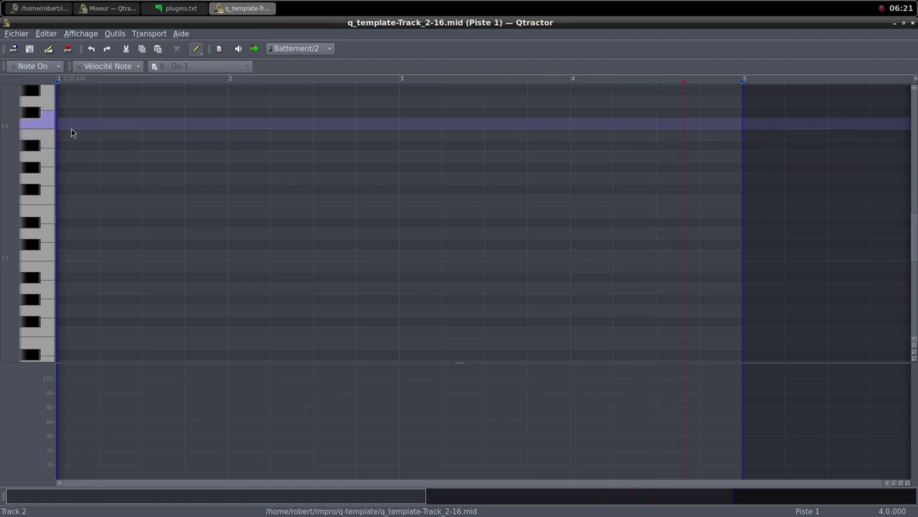
{"action": "left_click_drag", "start_coordinate": [71, 127], "coordinate": [222, 123]}
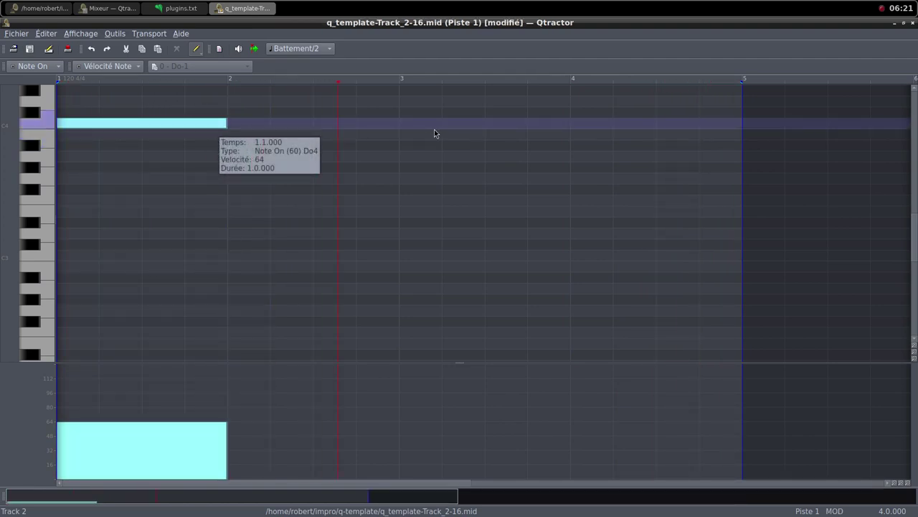
{"action": "left_click_drag", "start_coordinate": [411, 126], "coordinate": [560, 122]}
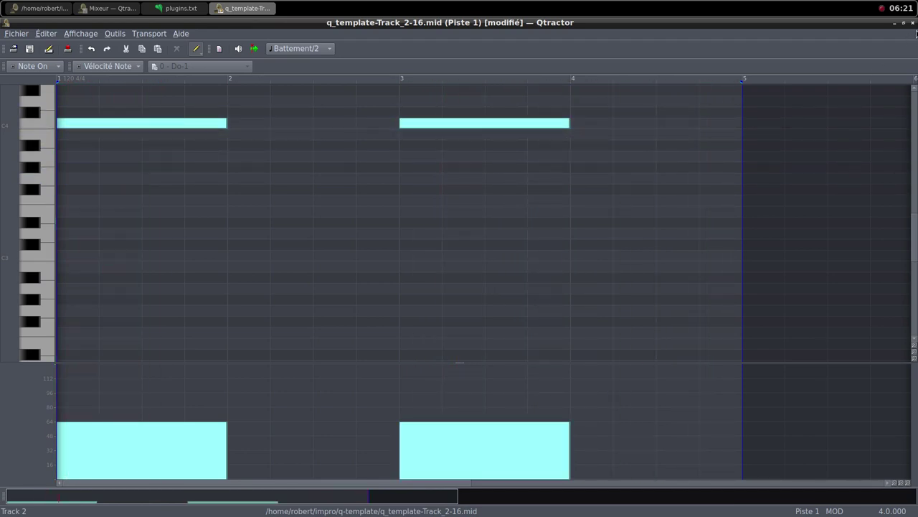
{"action": "left_click", "coordinate": [913, 23]}
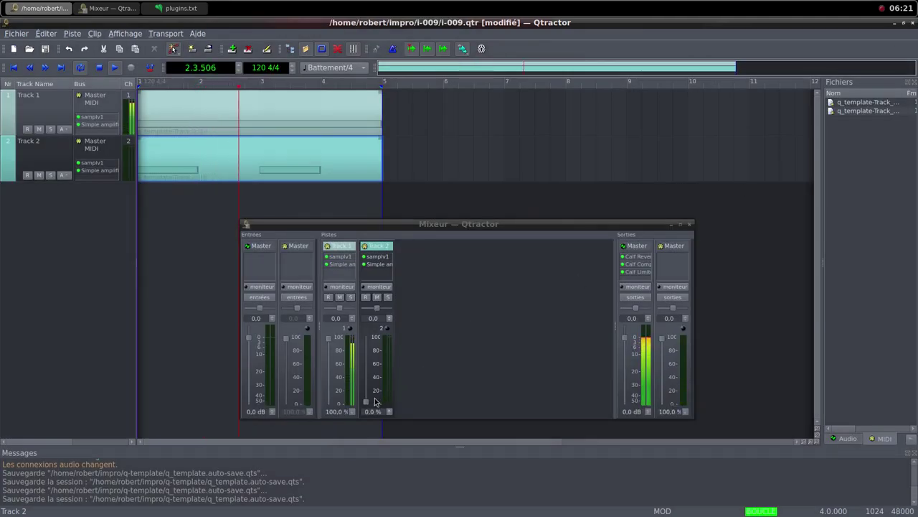
Raise Track 2's mixer volume to 100% and set its Simple amplifier gain to about 4.774 dB
{"action": "left_click_drag", "start_coordinate": [367, 406], "coordinate": [373, 340]}
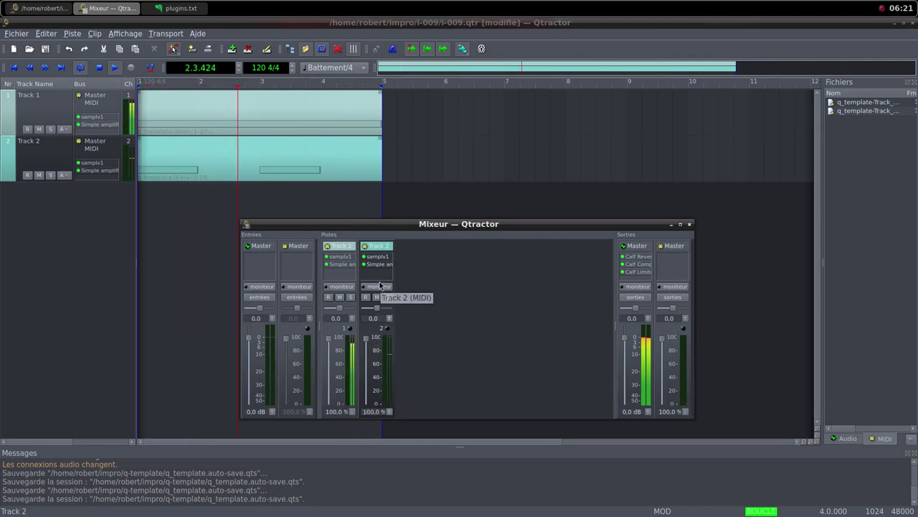
{"action": "double_click", "coordinate": [380, 266]}
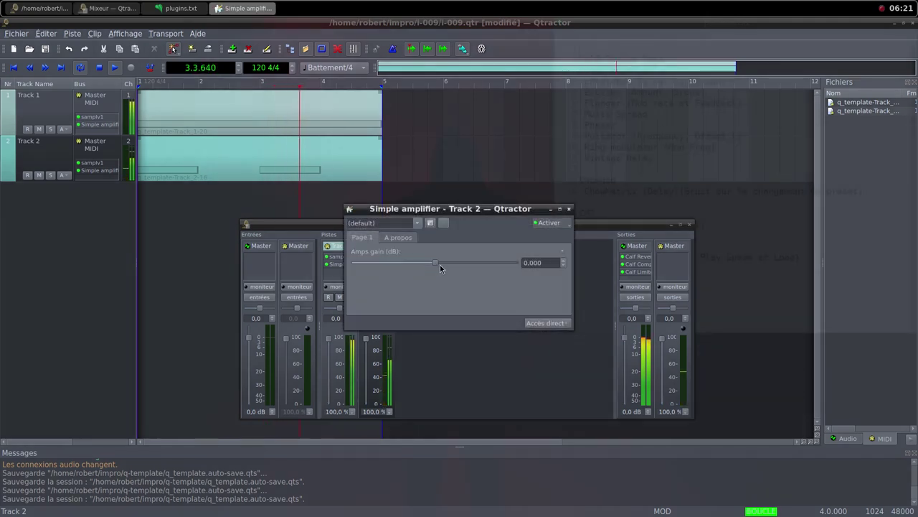
{"action": "left_click_drag", "start_coordinate": [436, 263], "coordinate": [441, 265]}
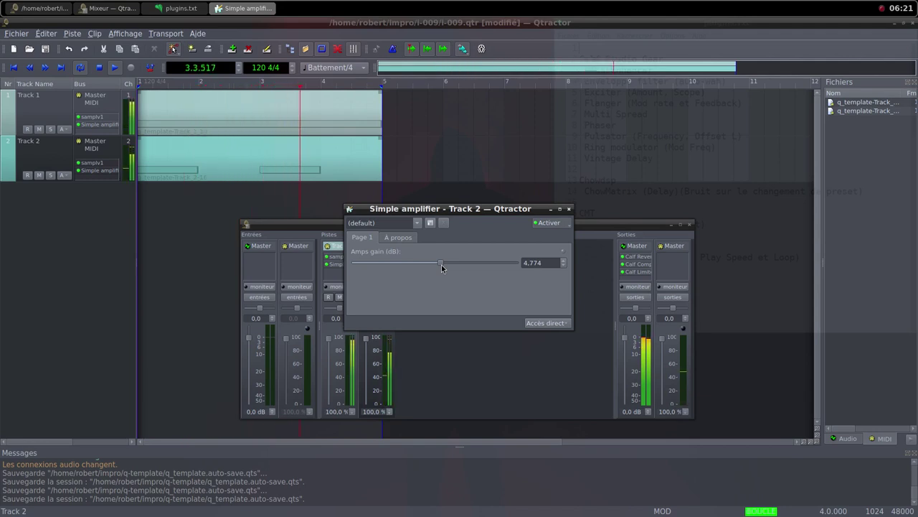
{"action": "left_click", "coordinate": [569, 209]}
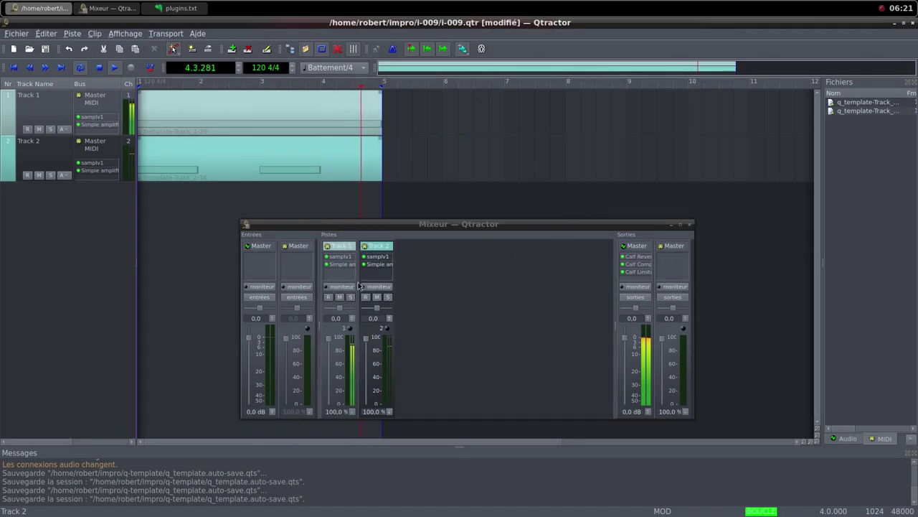
Add the AM pitchshifter LV2 plugin to Track 1 after Simple amplifier
{"action": "right_click", "coordinate": [340, 270]}
{"action": "left_click", "coordinate": [355, 277]}
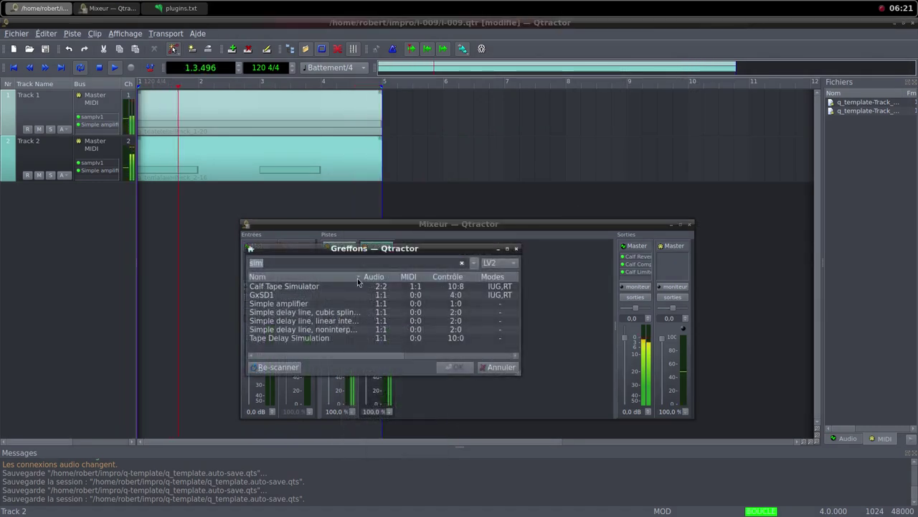
{"action": "type", "text": "pit"}
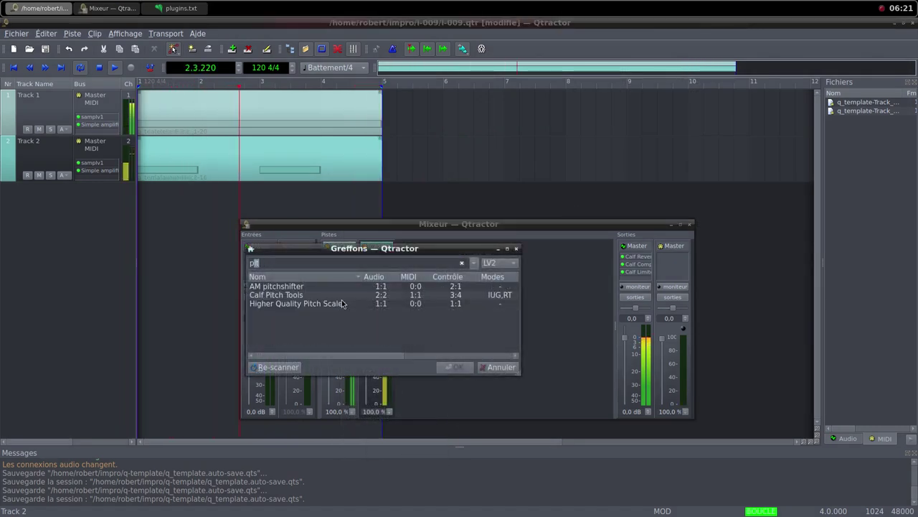
{"action": "double_click", "coordinate": [307, 286]}
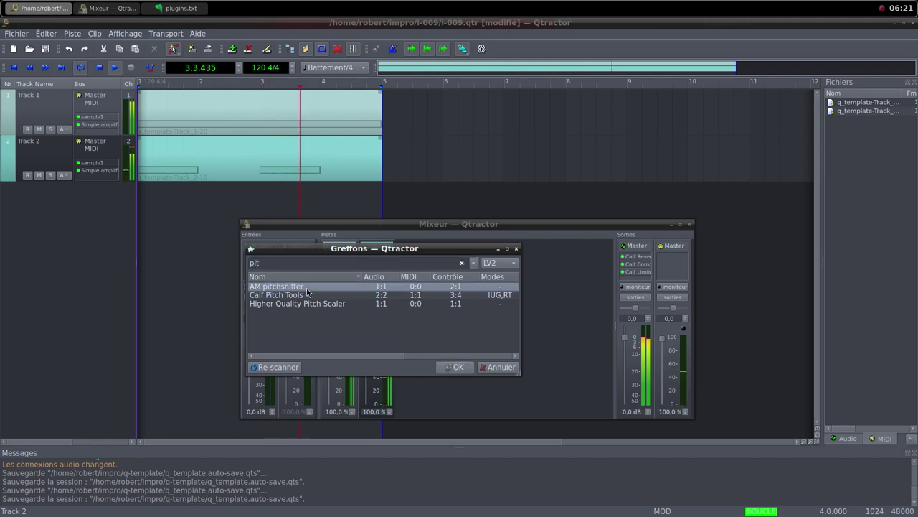
Lower the pitch shift of Track 1's AM pitchshifter to slightly below 0.706 and close the plugin window
{"action": "left_click_drag", "start_coordinate": [450, 208], "coordinate": [524, 192]}
{"action": "left_click_drag", "start_coordinate": [523, 246], "coordinate": [507, 245]}
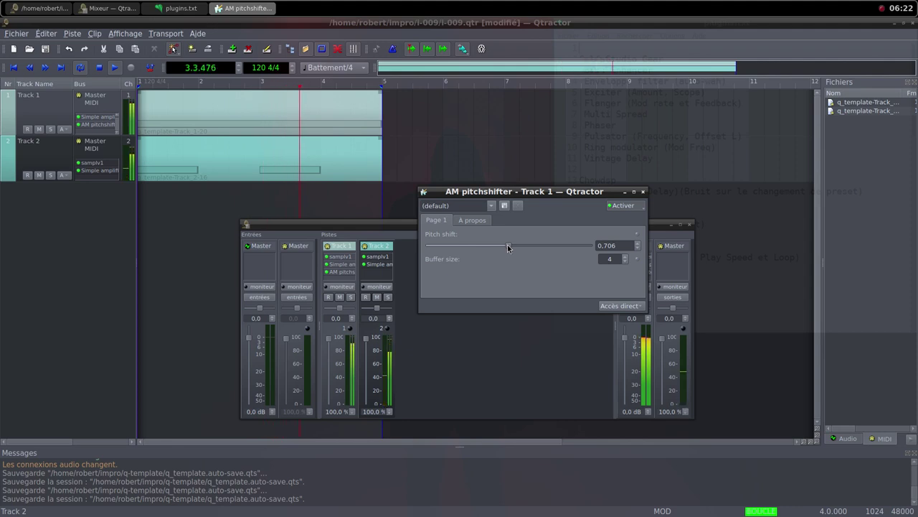
{"action": "left_click_drag", "start_coordinate": [507, 244], "coordinate": [505, 246]}
{"action": "left_click", "coordinate": [642, 193]}
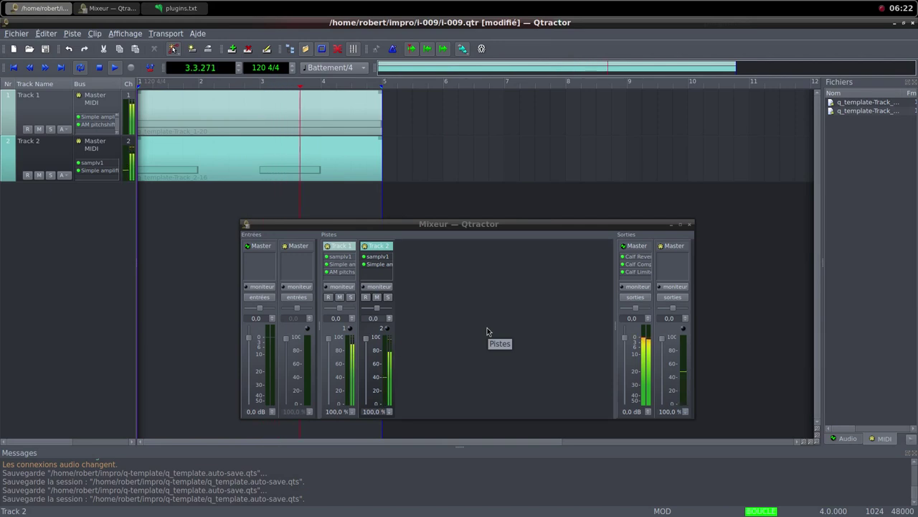
Switch to Freesound in Firefox and download the random sound CRDN_PNDLRGBT_KICK - Marker #115.wav into the i-009/samples folder
{"action": "middle_click", "coordinate": [485, 14]}
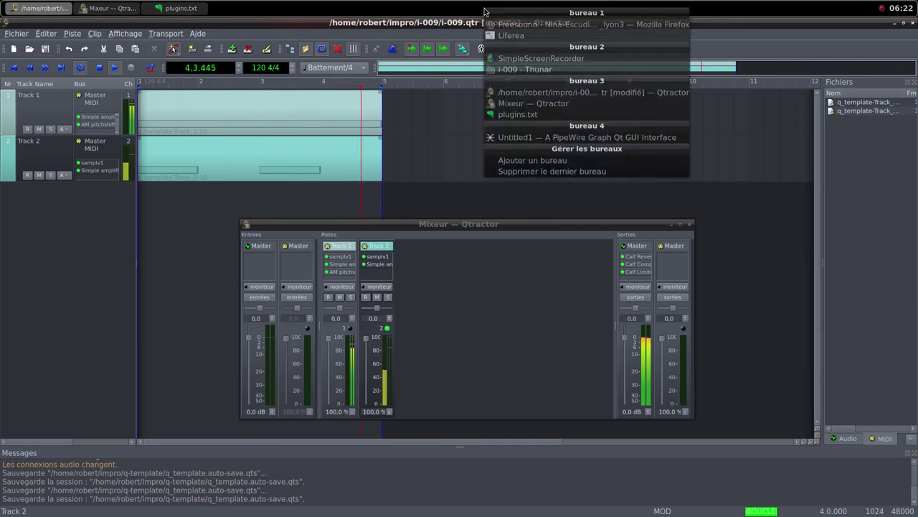
{"action": "left_click", "coordinate": [545, 19]}
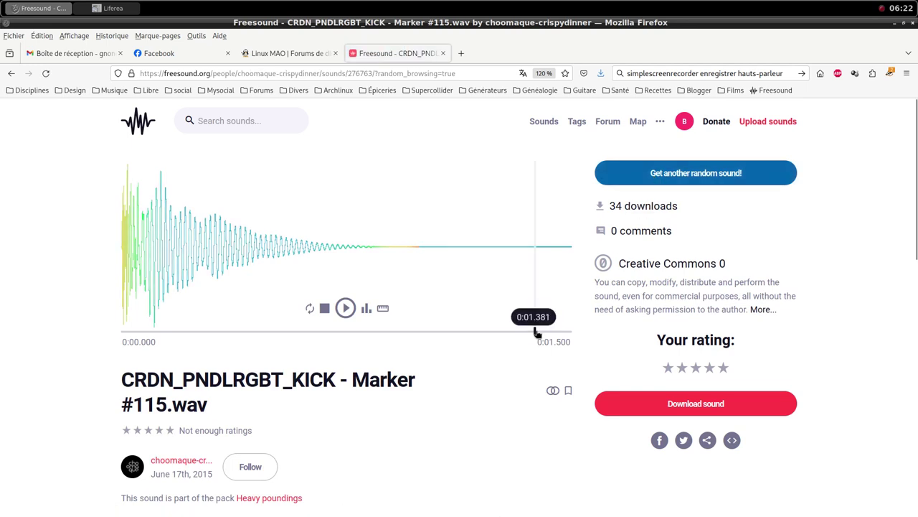
{"action": "scroll", "coordinate": [539, 323], "scroll_direction": "down", "scroll_amount": 2}
{"action": "scroll", "coordinate": [531, 334], "scroll_direction": "down", "scroll_amount": 1}
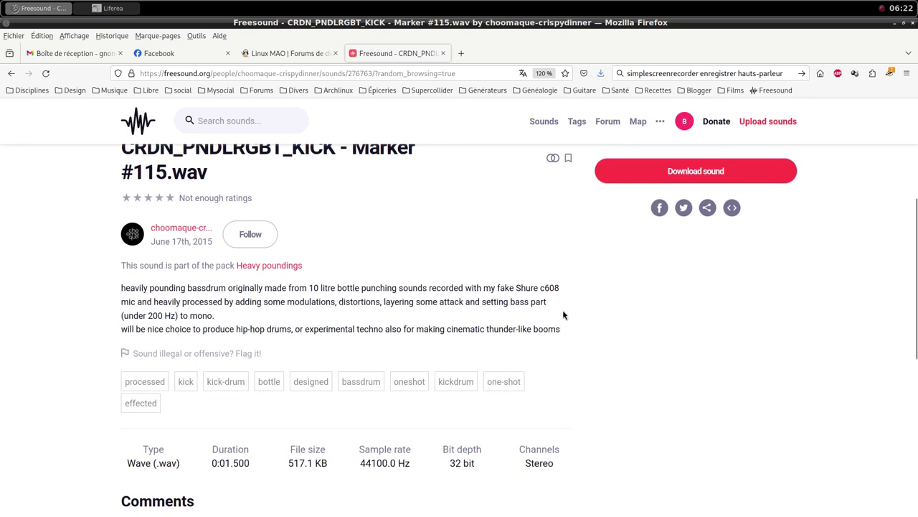
{"action": "scroll", "coordinate": [568, 310], "scroll_direction": "up", "scroll_amount": 2}
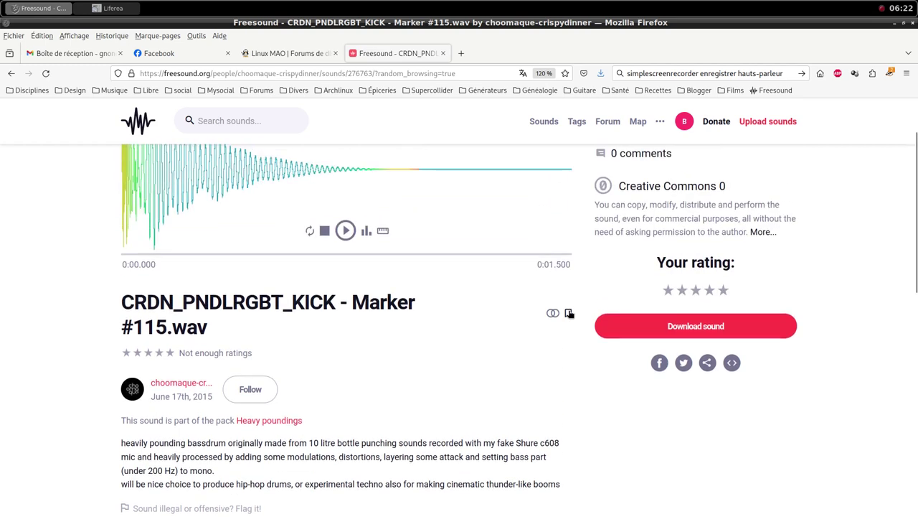
{"action": "scroll", "coordinate": [568, 313], "scroll_direction": "up", "scroll_amount": 1}
{"action": "left_click", "coordinate": [696, 404]}
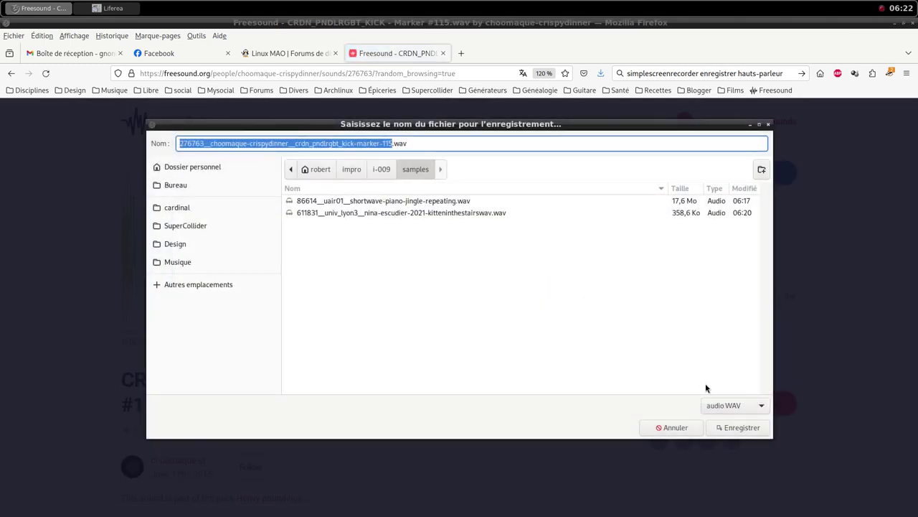
{"action": "left_click", "coordinate": [735, 428]}
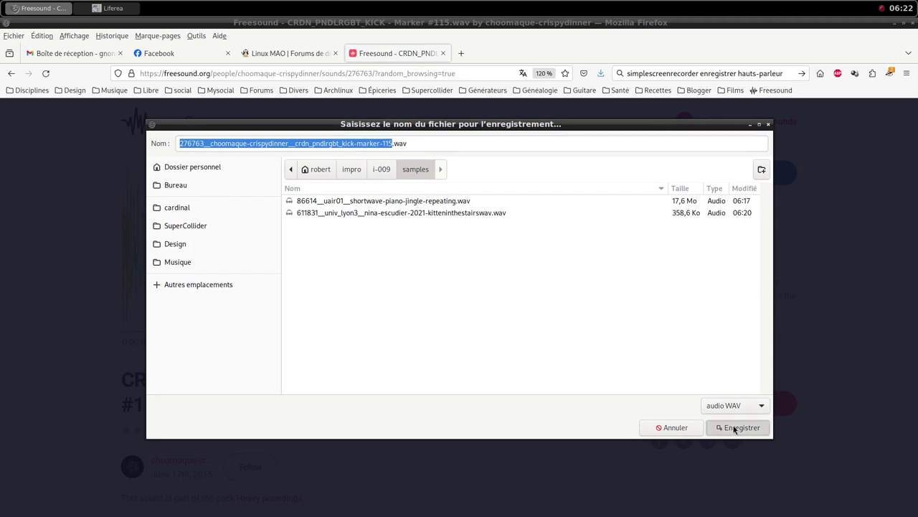
{"action": "left_click", "coordinate": [730, 230]}
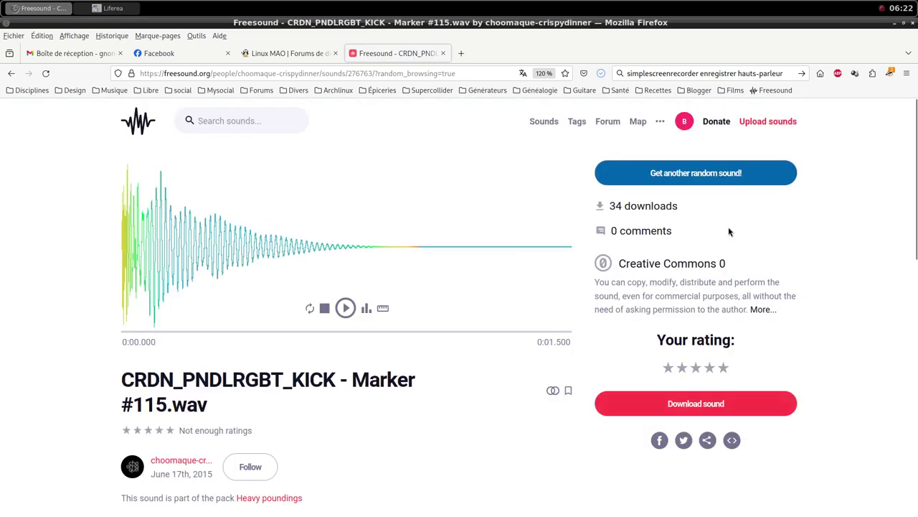
Switch back to Qtractor and start a third track with its type set to MIDI
{"action": "middle_click", "coordinate": [510, 5]}
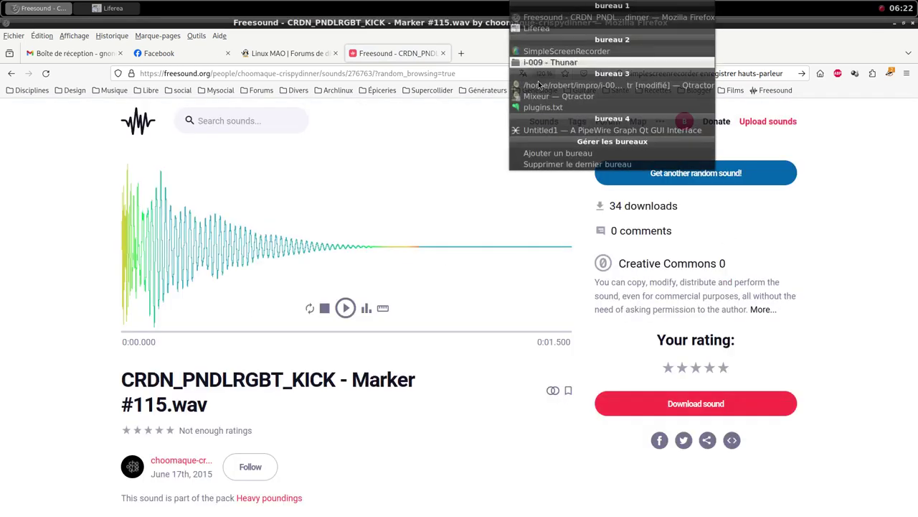
{"action": "left_click", "coordinate": [574, 86]}
{"action": "right_click", "coordinate": [472, 286]}
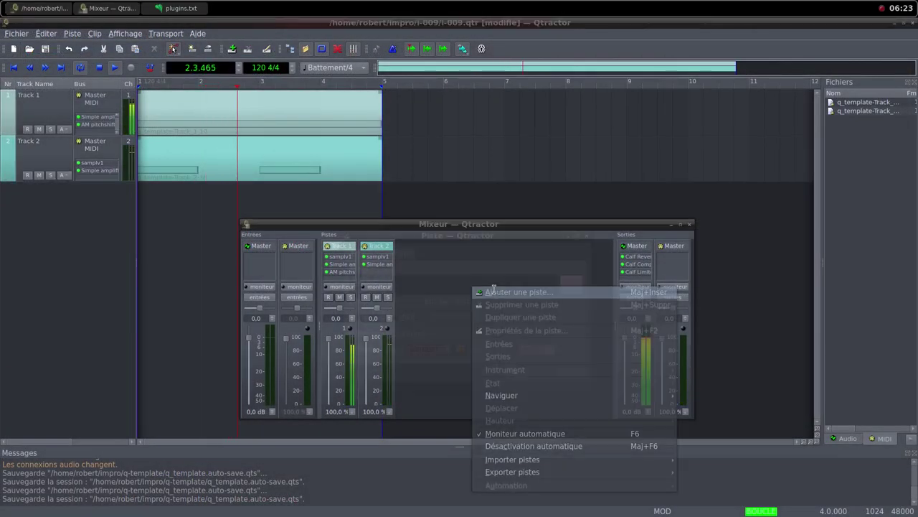
{"action": "left_click", "coordinate": [502, 294]}
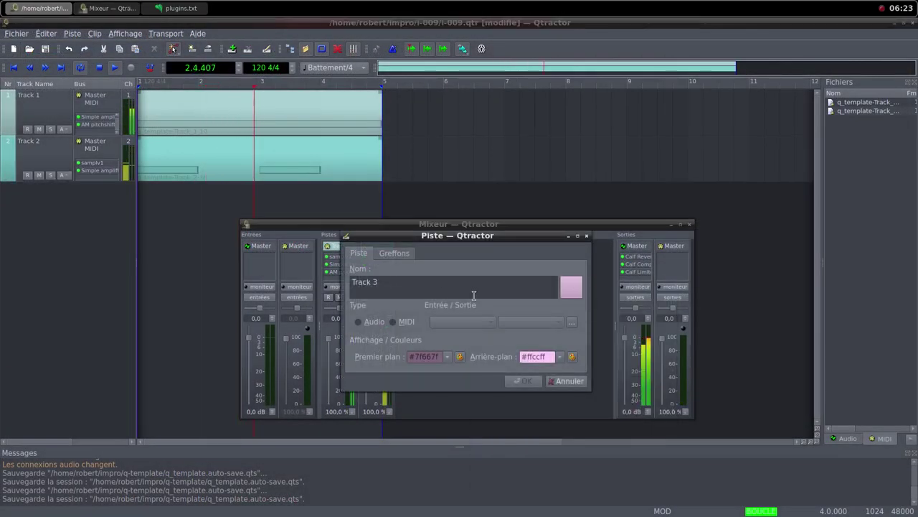
{"action": "left_click", "coordinate": [395, 321]}
Find the samplv1 plugin with the filter "sam" and add it to Track 3
{"action": "left_click", "coordinate": [394, 253]}
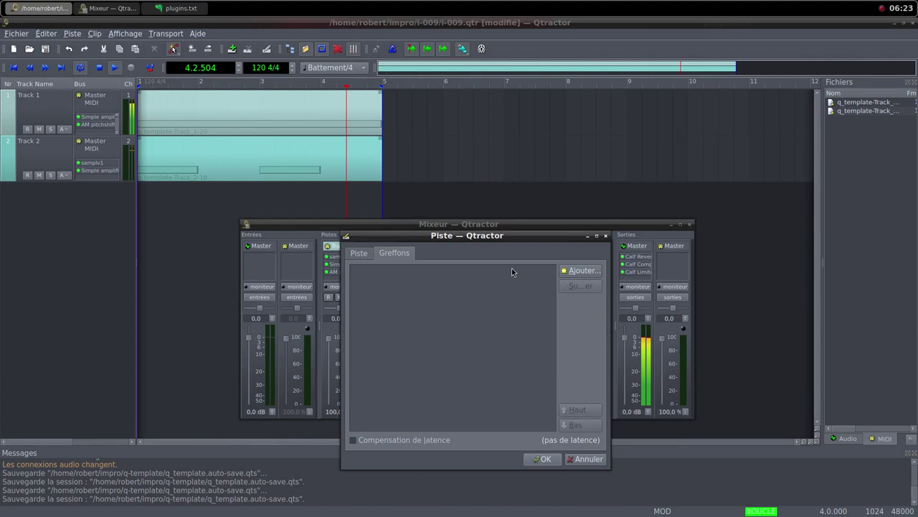
{"action": "left_click", "coordinate": [581, 270]}
{"action": "type", "text": "am"}
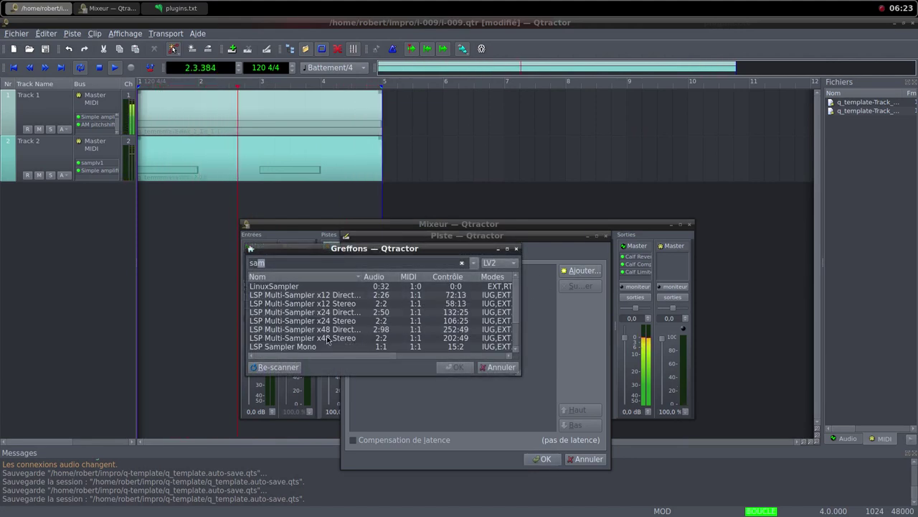
{"action": "scroll", "coordinate": [327, 340], "scroll_direction": "down", "scroll_amount": 1}
{"action": "scroll", "coordinate": [327, 339], "scroll_direction": "down", "scroll_amount": 1}
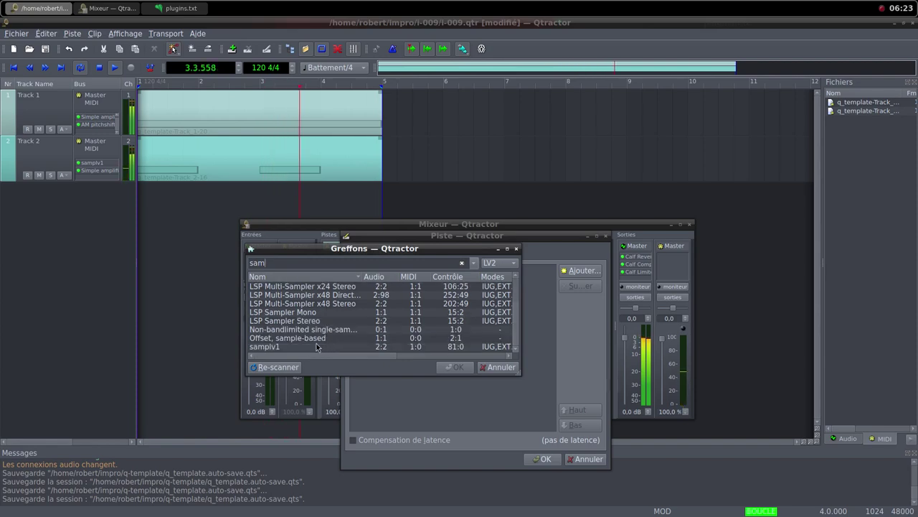
{"action": "double_click", "coordinate": [327, 347]}
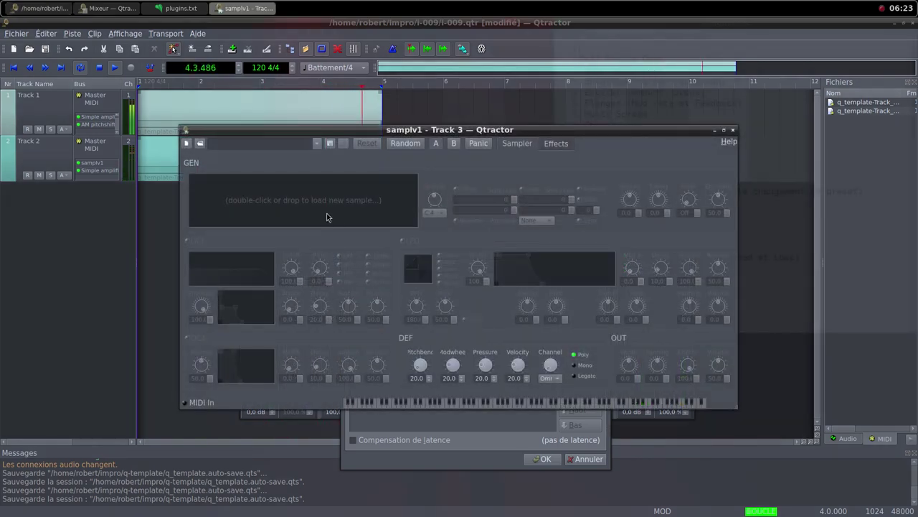
Load the crdn_pndlrgbt_kick-marker-115.wav sample from the i-009/samples folder into Track 3's samplv1
{"action": "double_click", "coordinate": [326, 213]}
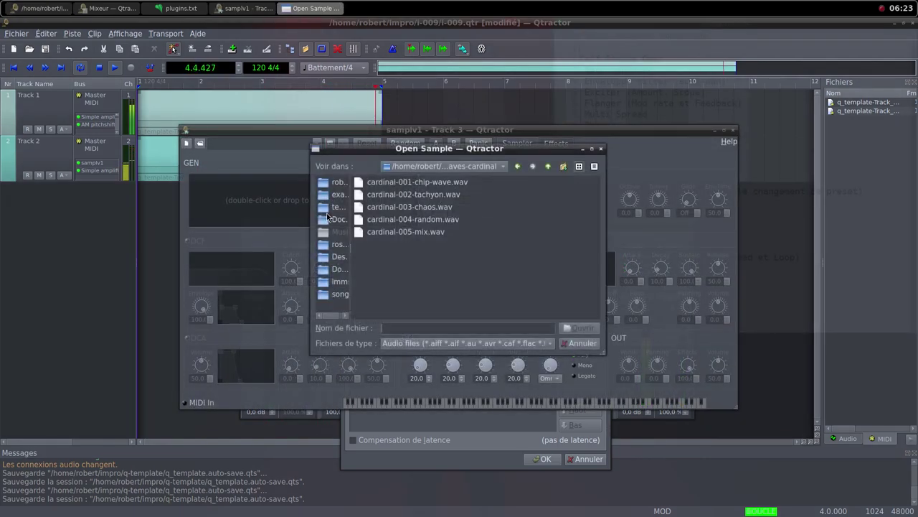
{"action": "left_click", "coordinate": [546, 166]}
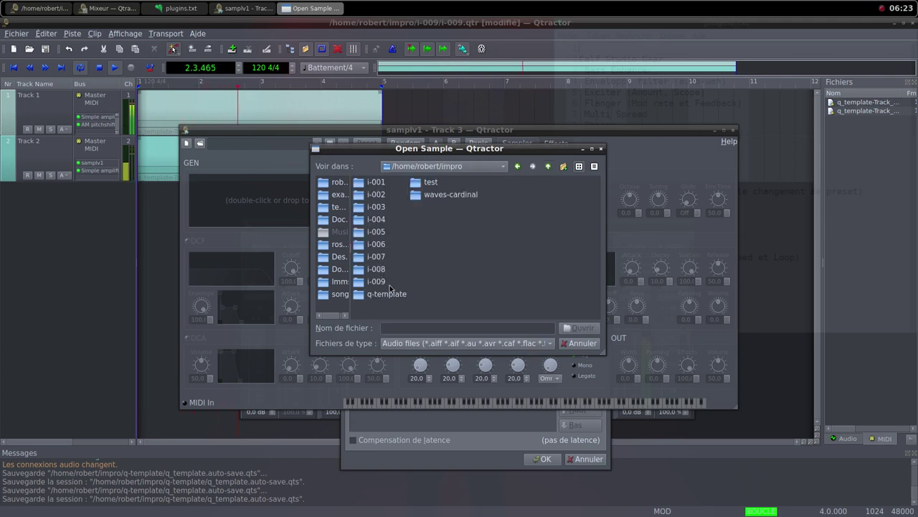
{"action": "double_click", "coordinate": [389, 284]}
{"action": "double_click", "coordinate": [390, 183]}
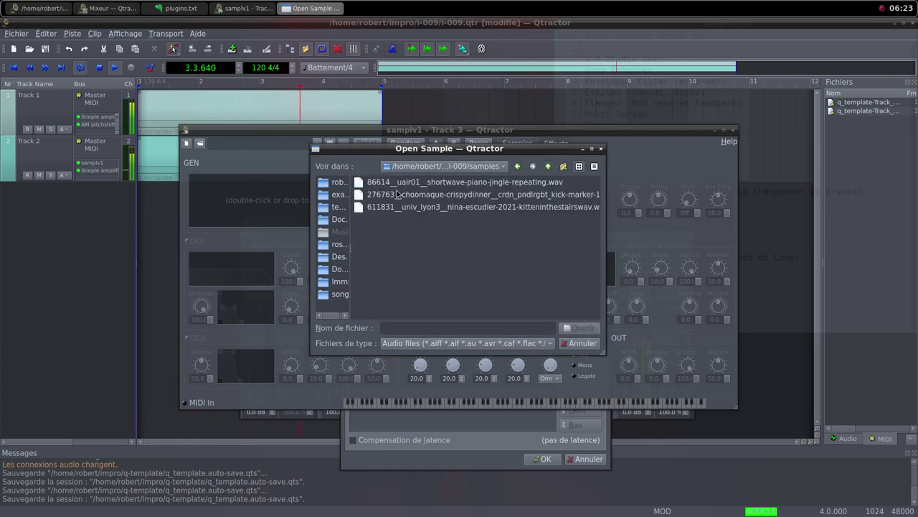
{"action": "left_click", "coordinate": [452, 195]}
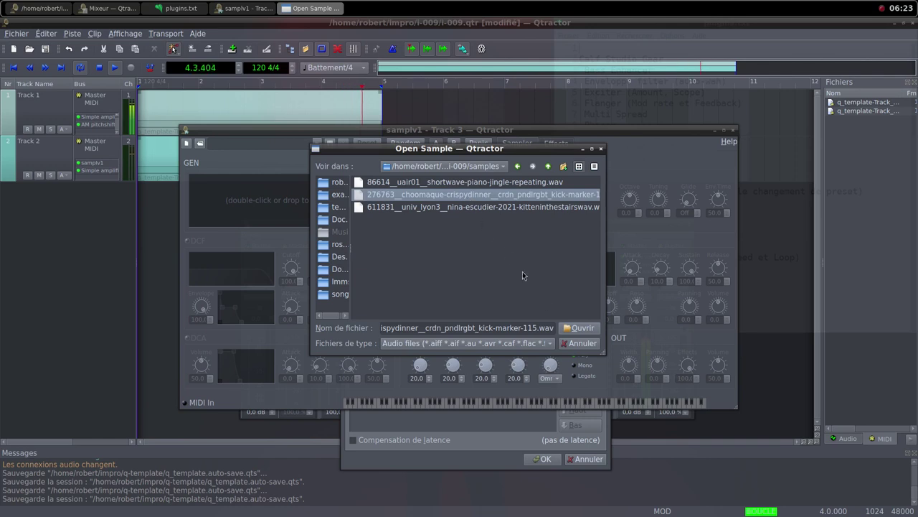
{"action": "left_click", "coordinate": [570, 328]}
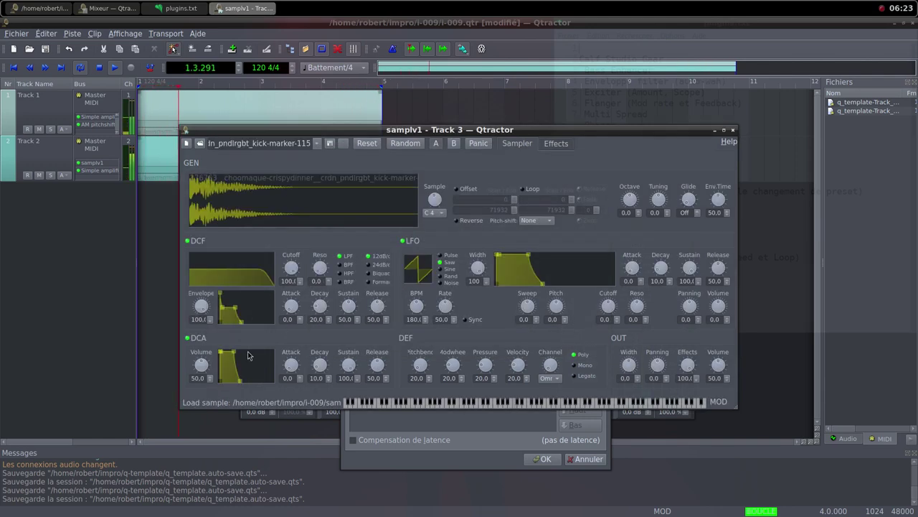
Set samplv1's DCA volume to 100 and its OUT volume to 0.0, and close the plugin window
{"action": "left_click", "coordinate": [205, 371]}
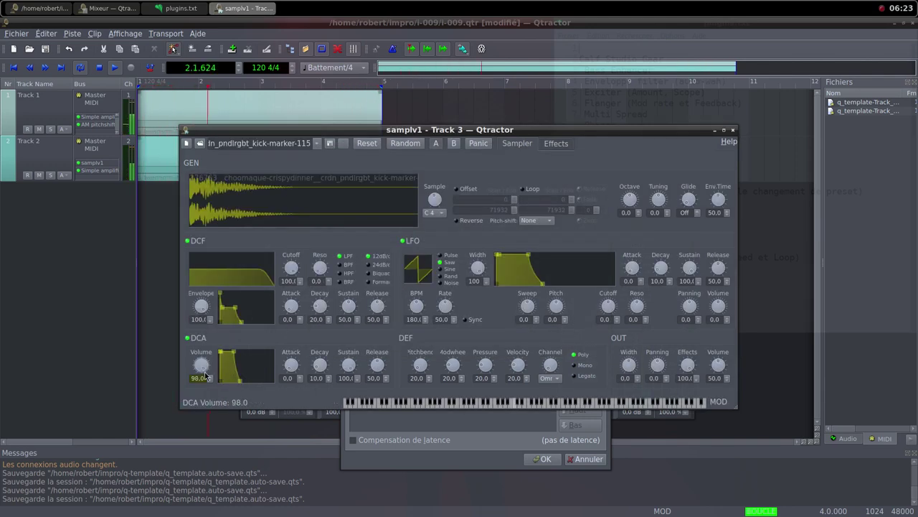
{"action": "left_click", "coordinate": [725, 370]}
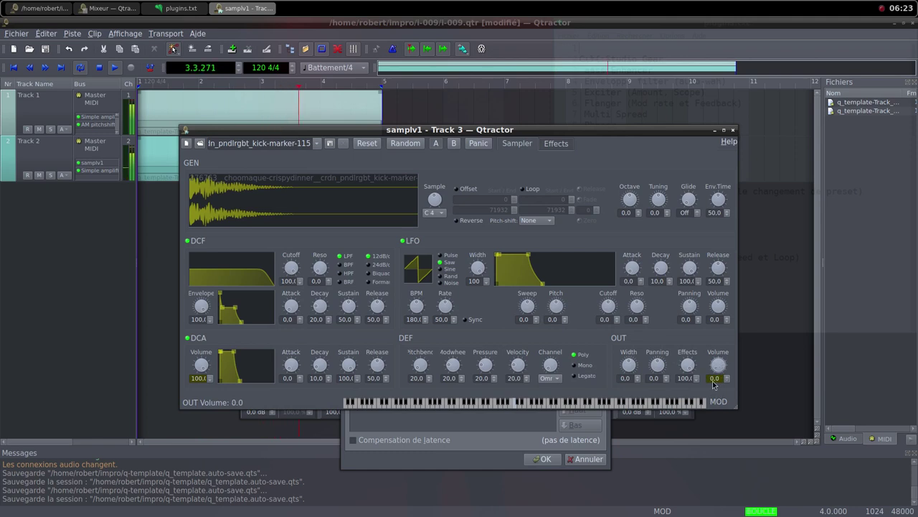
{"action": "left_click", "coordinate": [733, 130]}
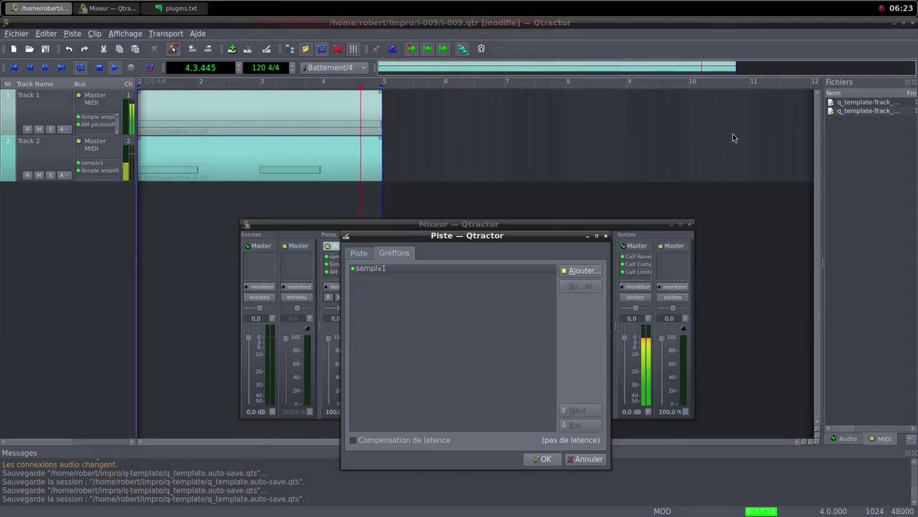
Add the Simple amplifier plugin to Track 3 using the filter "sim" and confirm the new track
{"action": "left_click", "coordinate": [581, 270]}
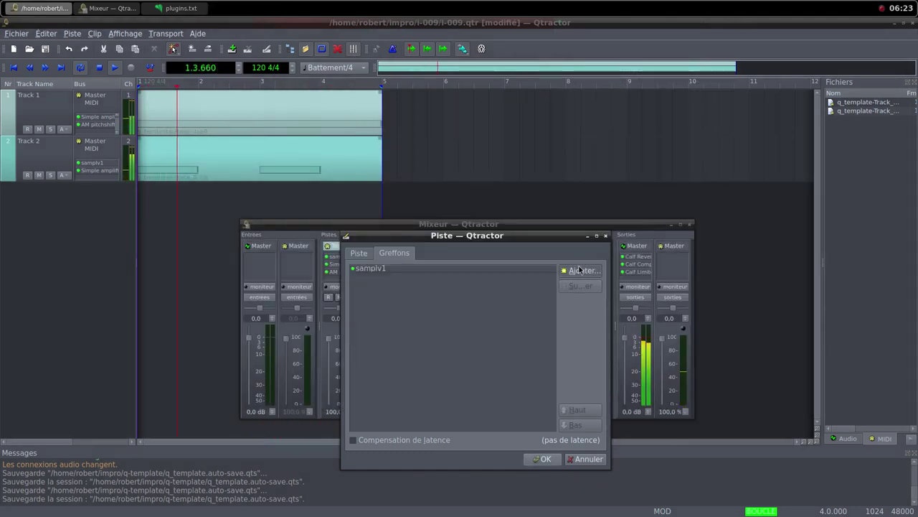
{"action": "type", "text": "sim"}
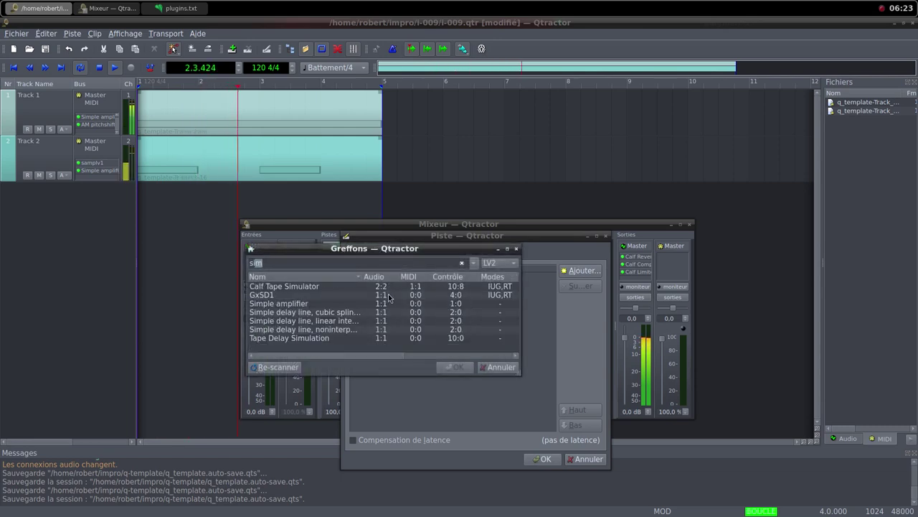
{"action": "double_click", "coordinate": [316, 302]}
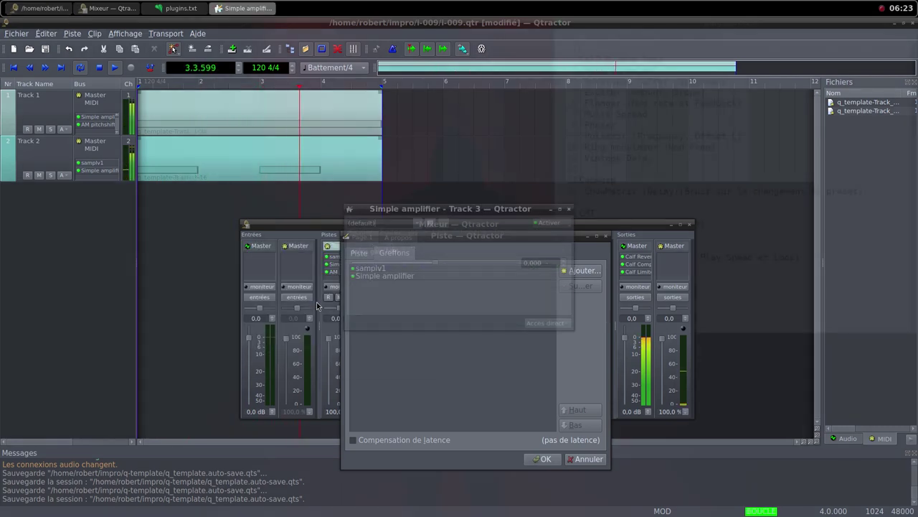
{"action": "left_click", "coordinate": [568, 209]}
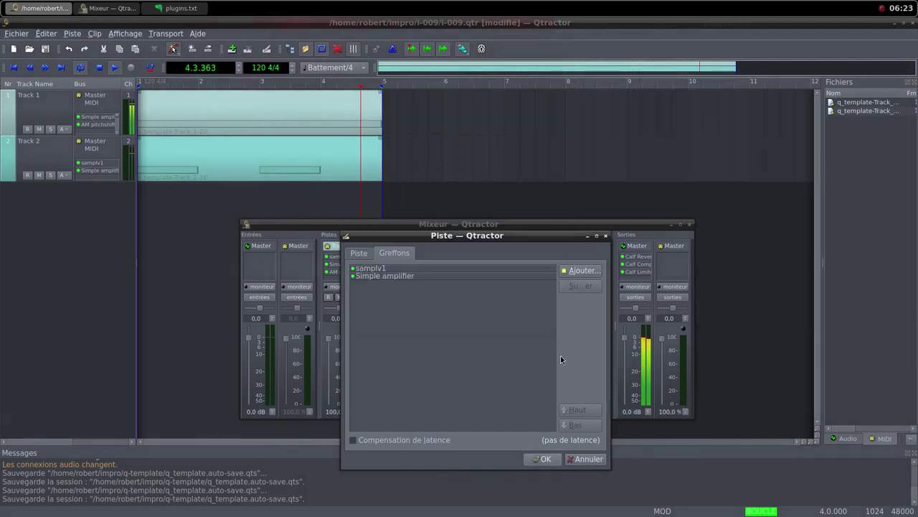
{"action": "left_click", "coordinate": [543, 458]}
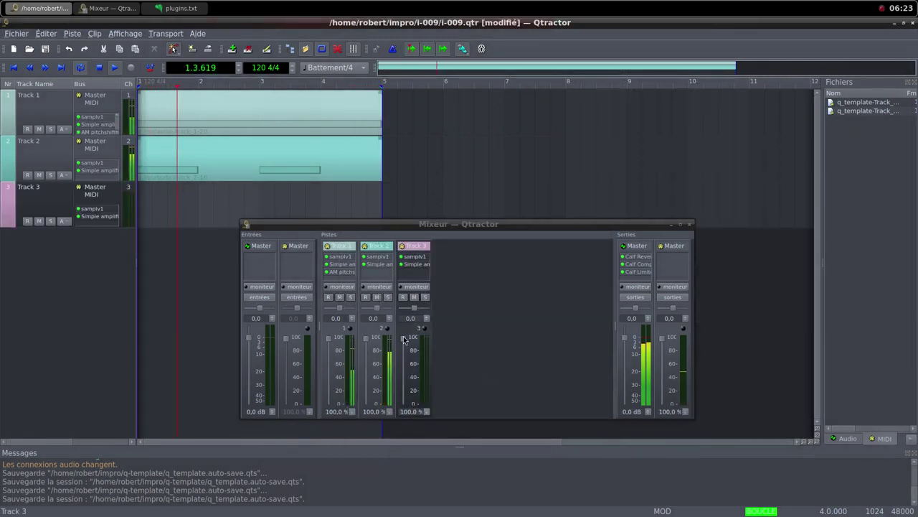
Lower Track 3's mixer volume to 0 % and create a new MIDI clip on Track 3, opened in a maximized editor
{"action": "left_click_drag", "start_coordinate": [403, 338], "coordinate": [403, 403]}
{"action": "right_click", "coordinate": [190, 202]}
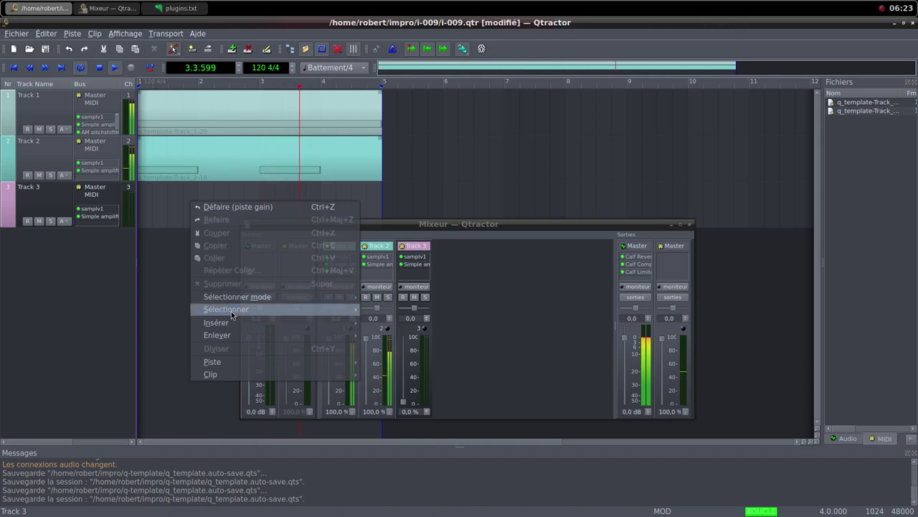
{"action": "mouse_move", "coordinate": [234, 313]}
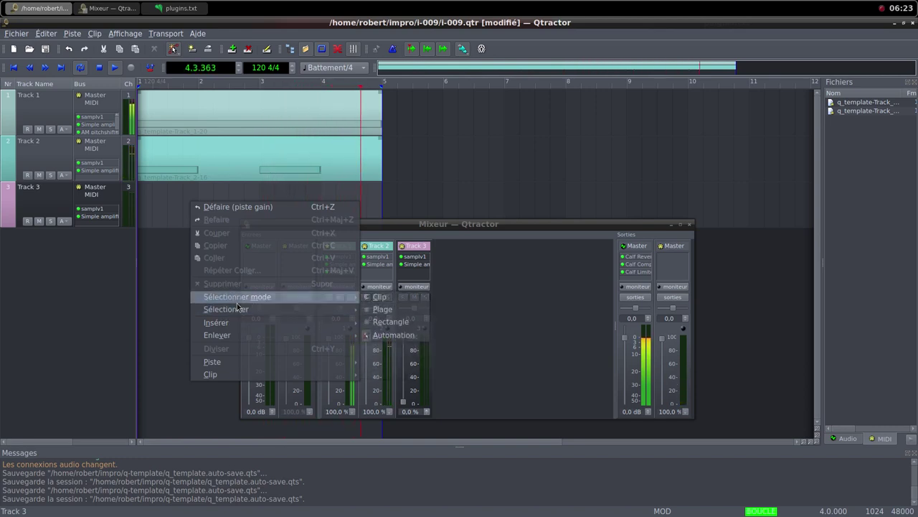
{"action": "mouse_move", "coordinate": [256, 343]}
{"action": "mouse_move", "coordinate": [216, 373]}
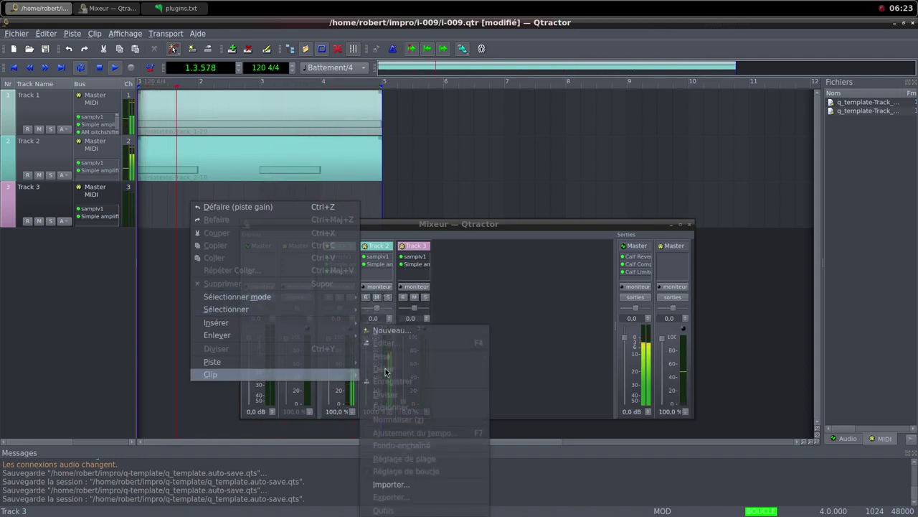
{"action": "left_click", "coordinate": [390, 330]}
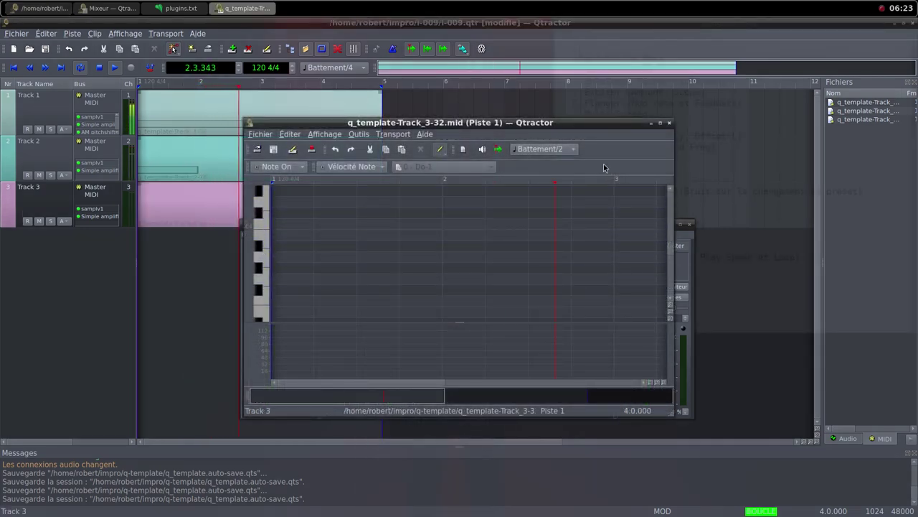
{"action": "left_click", "coordinate": [660, 123]}
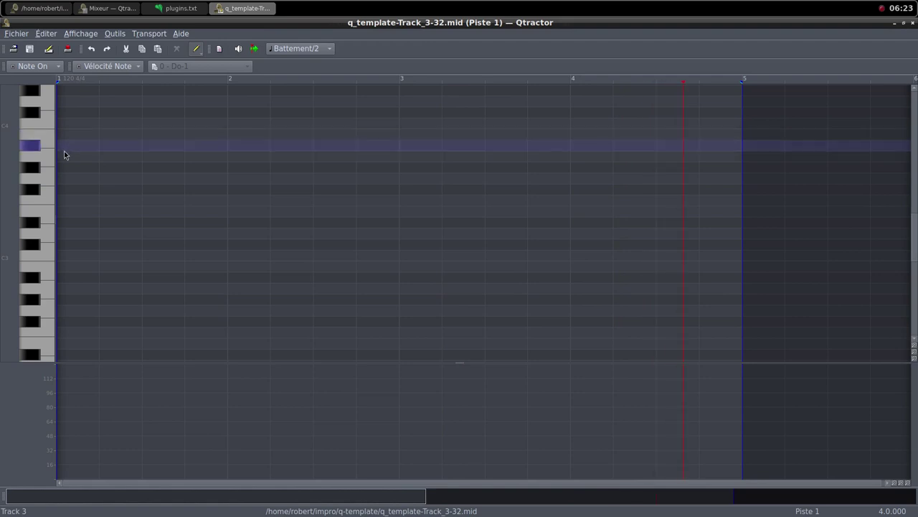
Draw eight one-beat C3 notes on beats 1 and 3 of bars 1 to 4 in Track 3's clip and close the editor
{"action": "left_click", "coordinate": [67, 255]}
{"action": "left_click_drag", "start_coordinate": [69, 251], "coordinate": [99, 250]}
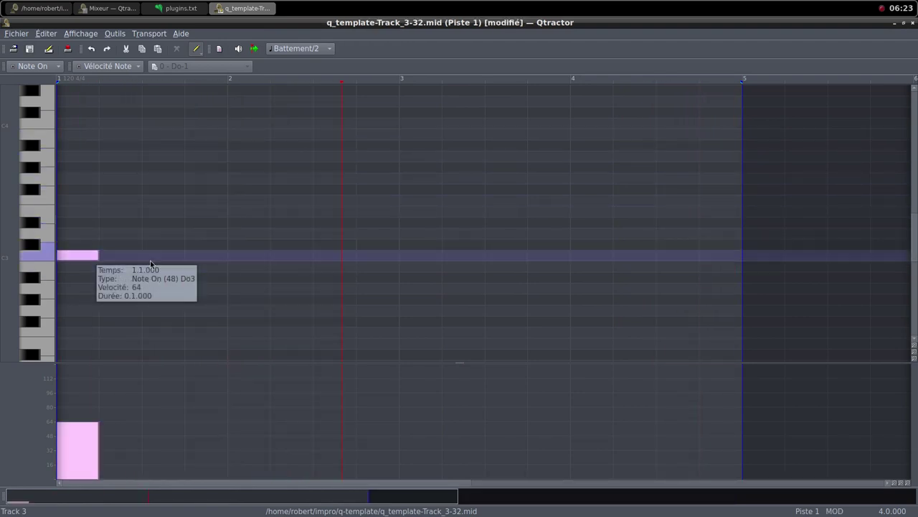
{"action": "left_click", "coordinate": [150, 256]}
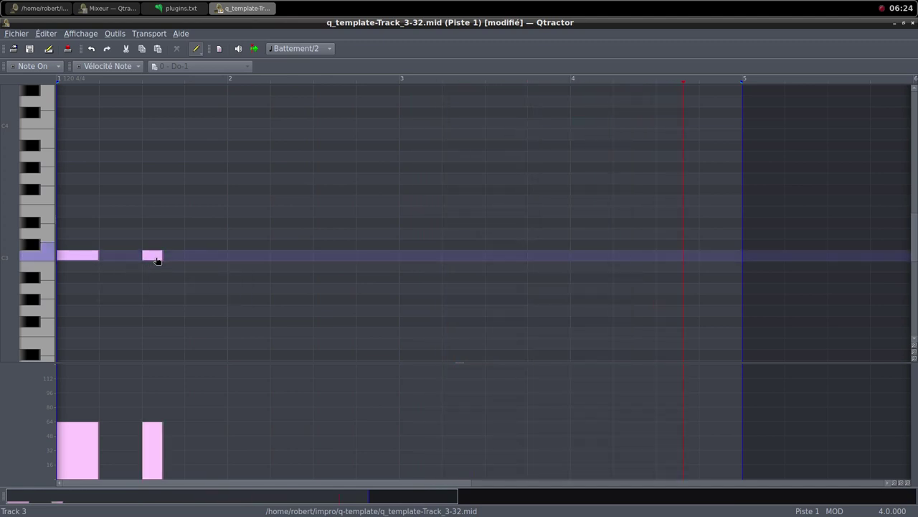
{"action": "mouse_move", "coordinate": [157, 259]}
{"action": "left_mouse_down"}
{"action": "mouse_move", "coordinate": [149, 256]}
{"action": "mouse_move", "coordinate": [270, 257]}
{"action": "left_mouse_up"}
{"action": "left_click_drag", "start_coordinate": [325, 254], "coordinate": [354, 254]}
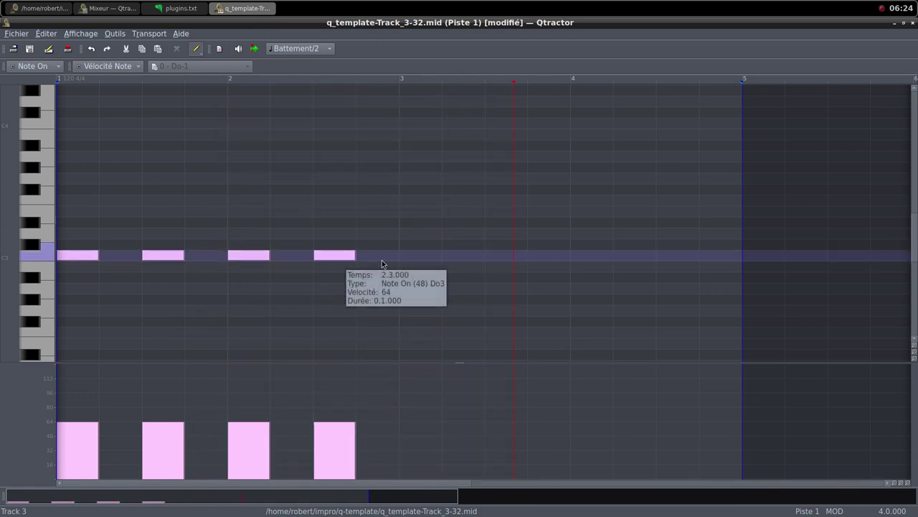
{"action": "left_click_drag", "start_coordinate": [409, 255], "coordinate": [693, 254]}
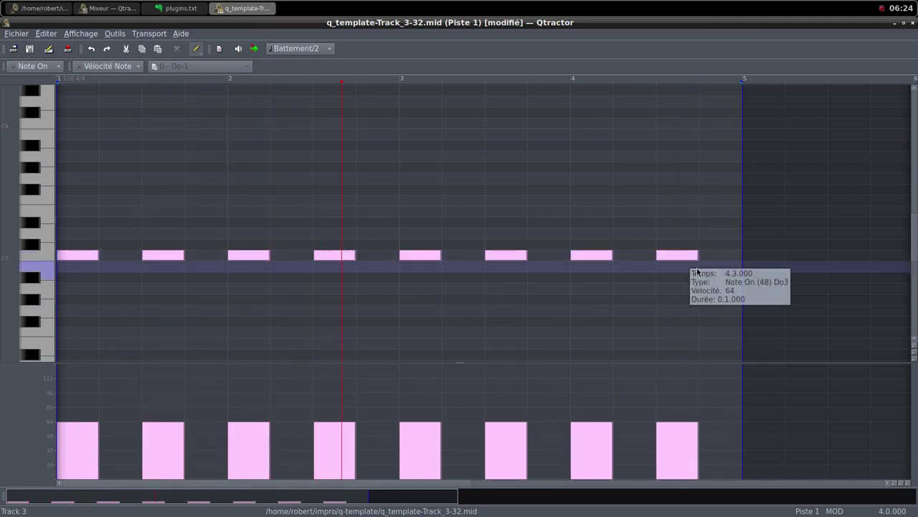
{"action": "left_click", "coordinate": [904, 23]}
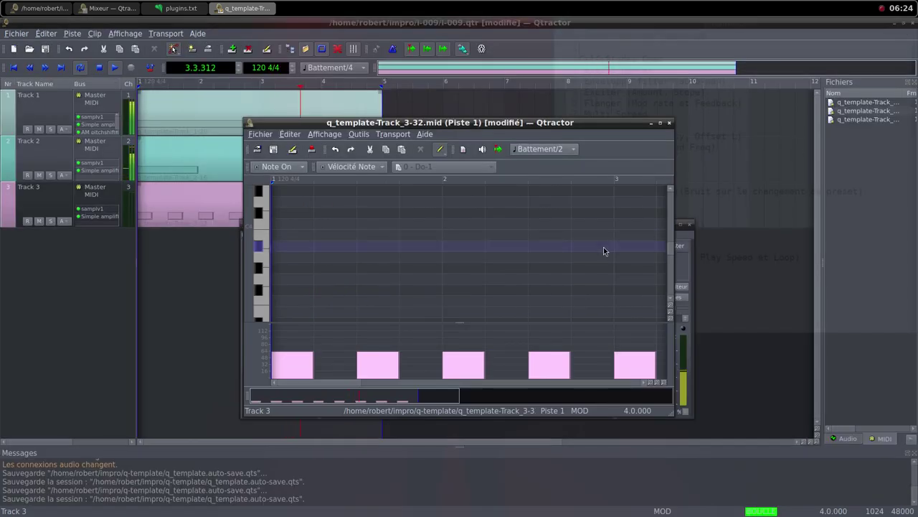
{"action": "left_click", "coordinate": [669, 122]}
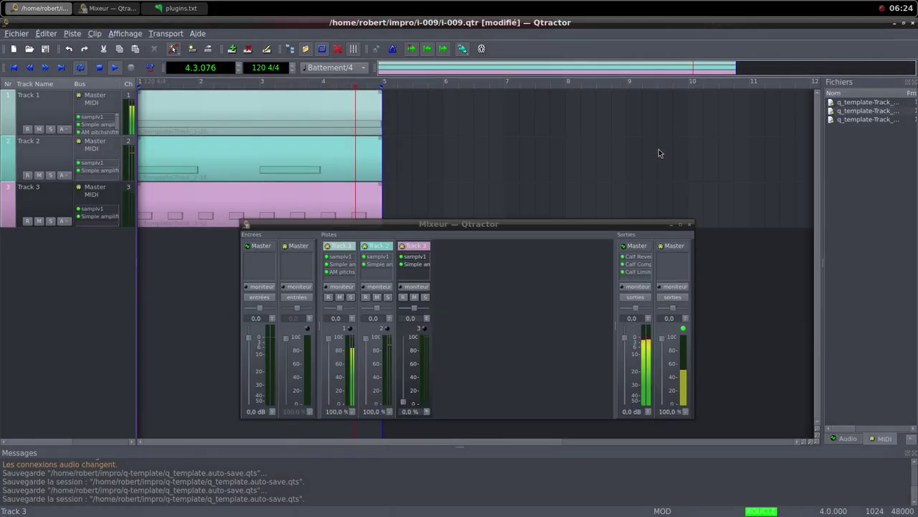
Raise Track 3's mixer volume to 100 % and set its Simple amplifier gain to about 56.294 dB
{"action": "left_click_drag", "start_coordinate": [404, 403], "coordinate": [404, 333]}
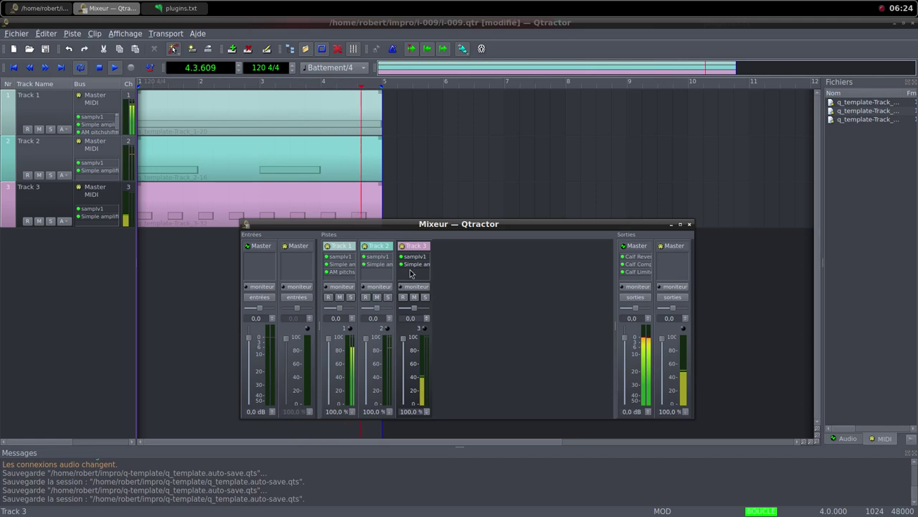
{"action": "double_click", "coordinate": [415, 264]}
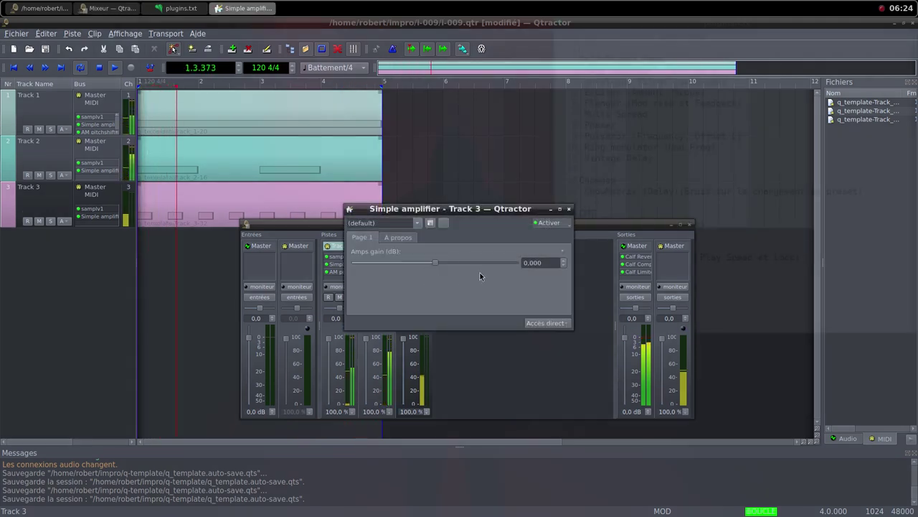
{"action": "left_click_drag", "start_coordinate": [436, 261], "coordinate": [501, 271]}
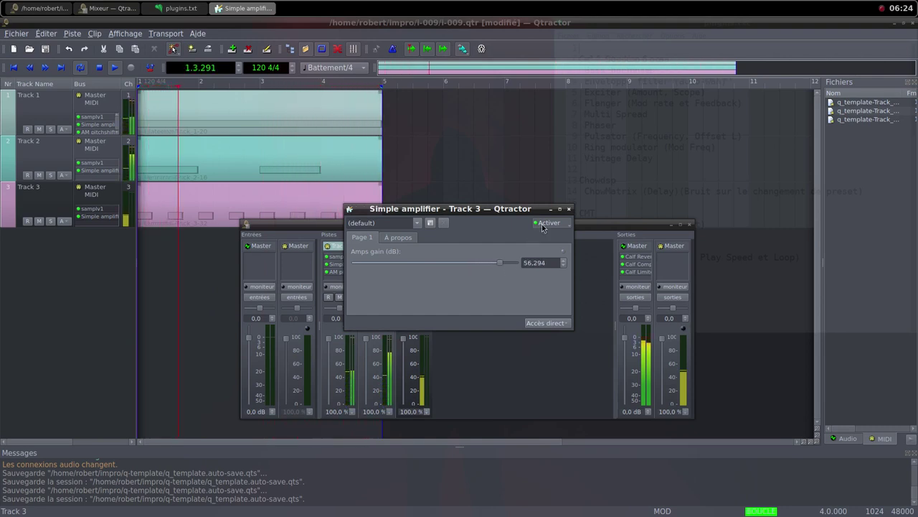
{"action": "left_click", "coordinate": [568, 209]}
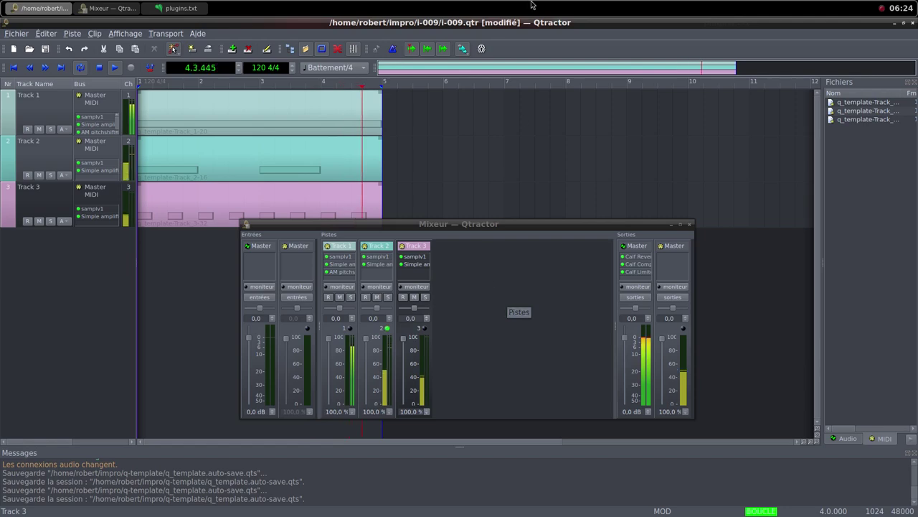
Switch to Freesound in Firefox and download the random sound Real 0bject count1.wav into the i-009/samples folder
{"action": "key", "text": "super+w"}
{"action": "key", "text": "Return"}
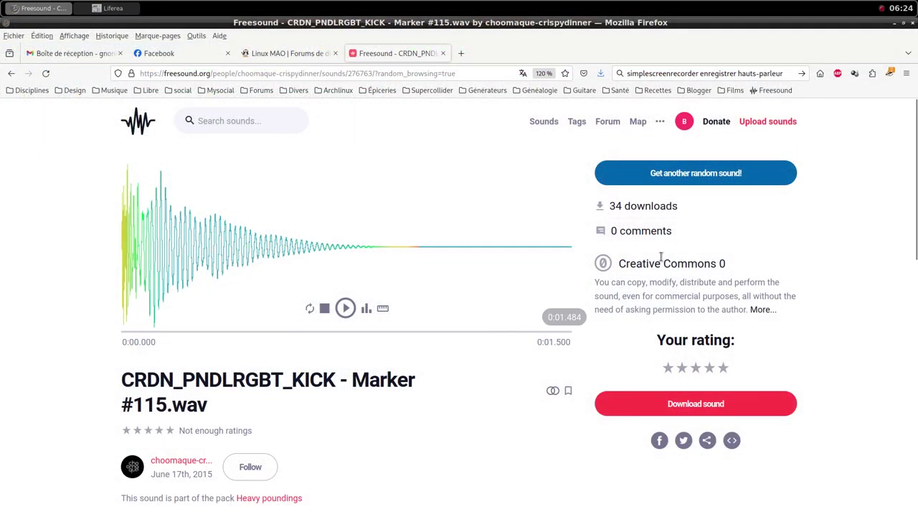
{"action": "left_click", "coordinate": [701, 174]}
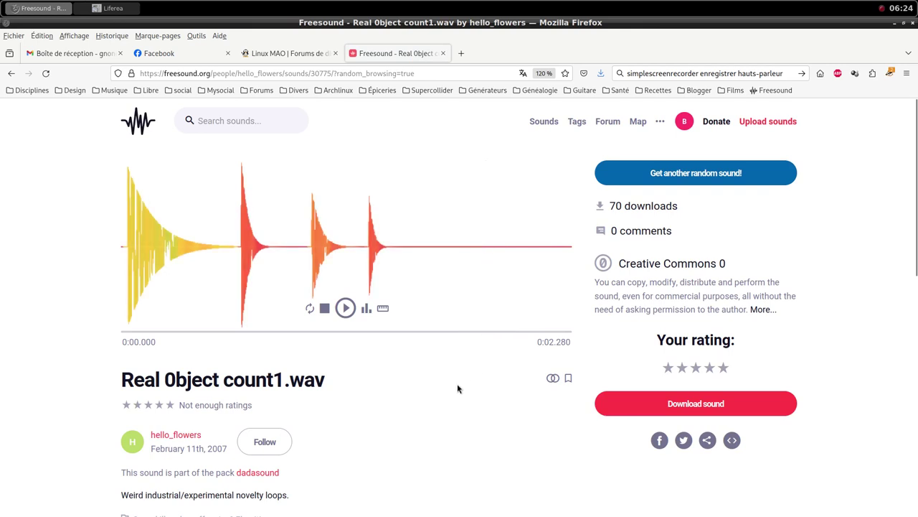
{"action": "scroll", "coordinate": [457, 388], "scroll_direction": "down", "scroll_amount": 2}
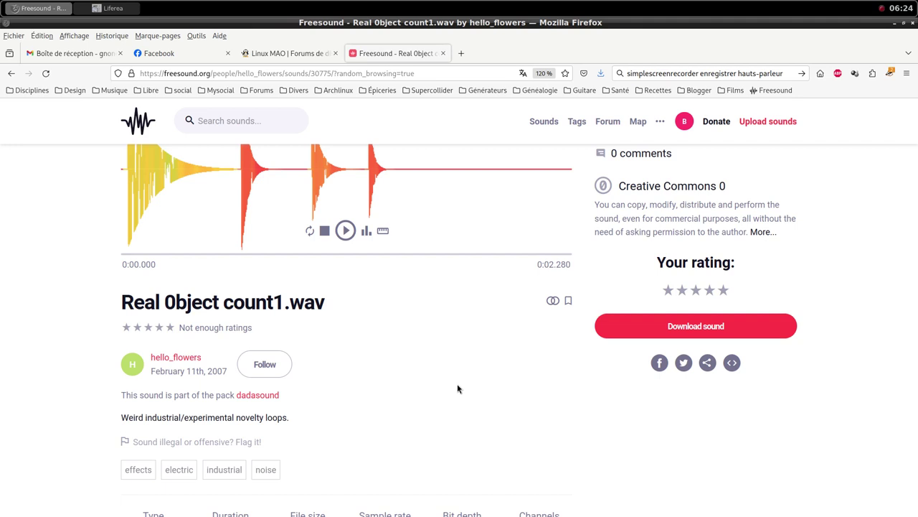
{"action": "left_click", "coordinate": [681, 329]}
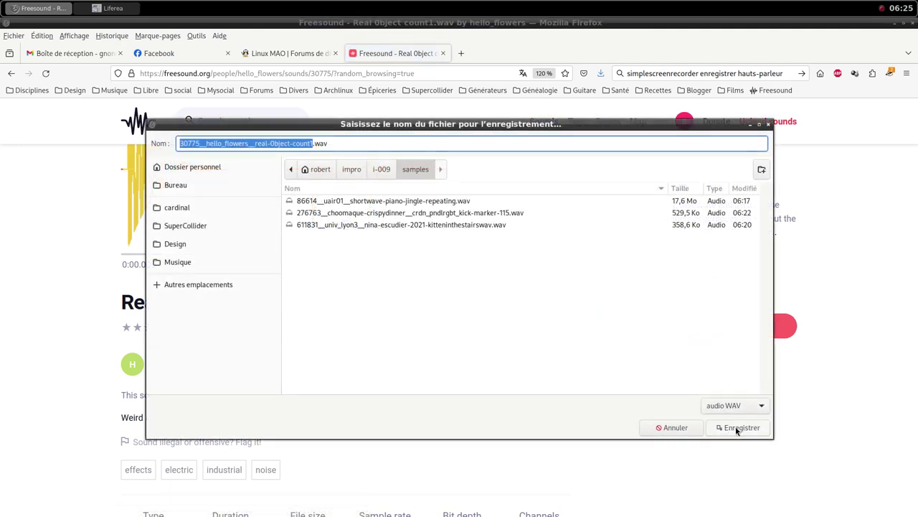
{"action": "left_click", "coordinate": [736, 429]}
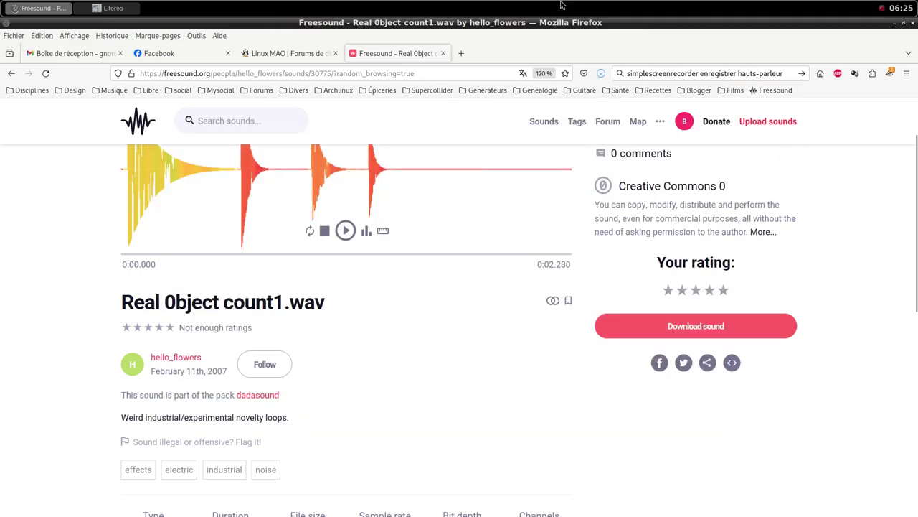
Switch to Qtractor, start a new track Track 4 and add the samplv1 LV2 plugin to it
{"action": "left_click", "coordinate": [562, 5]}
{"action": "left_click", "coordinate": [573, 94]}
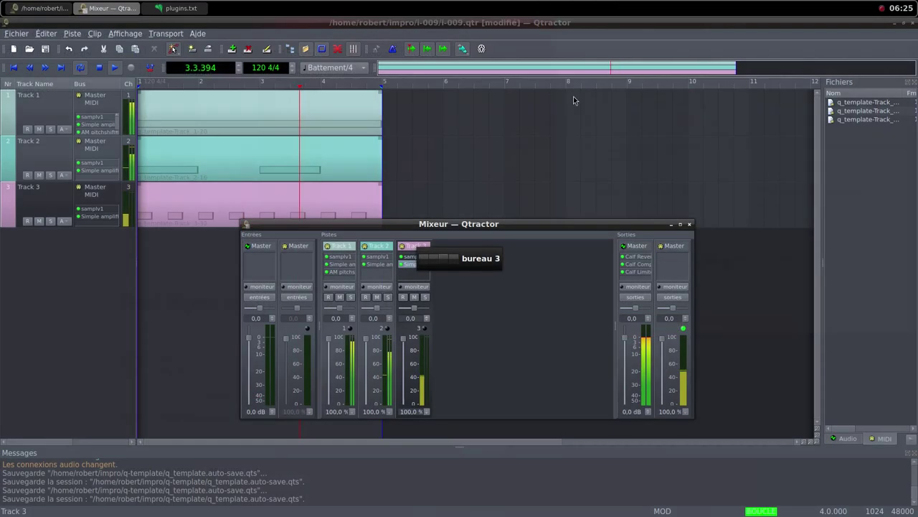
{"action": "right_click", "coordinate": [476, 290]}
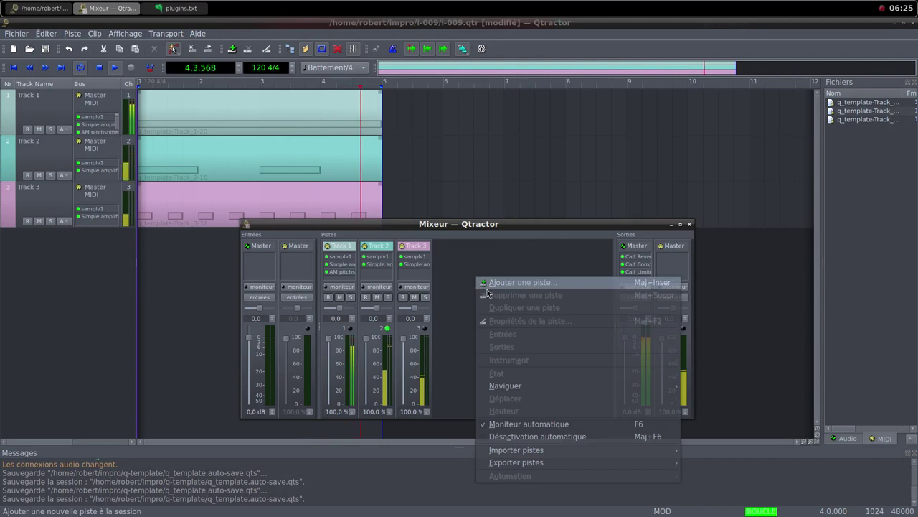
{"action": "left_click", "coordinate": [487, 287]}
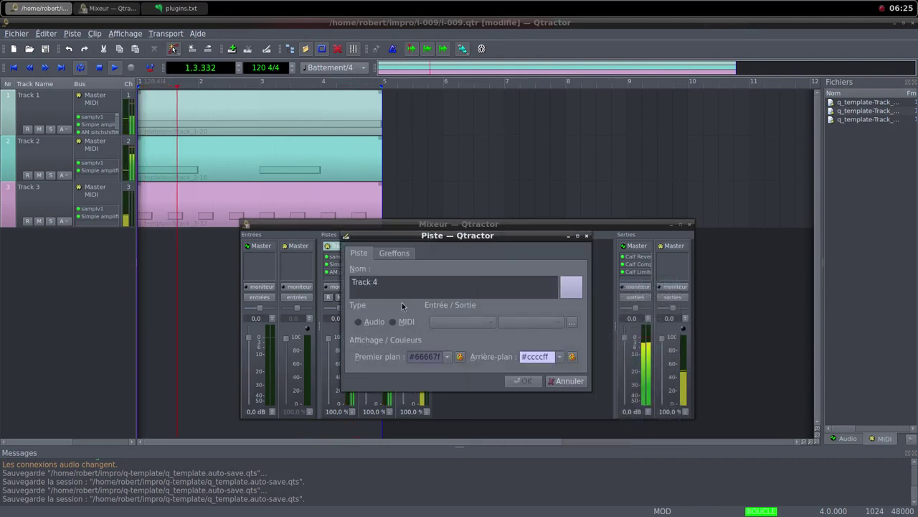
{"action": "left_click", "coordinate": [403, 256]}
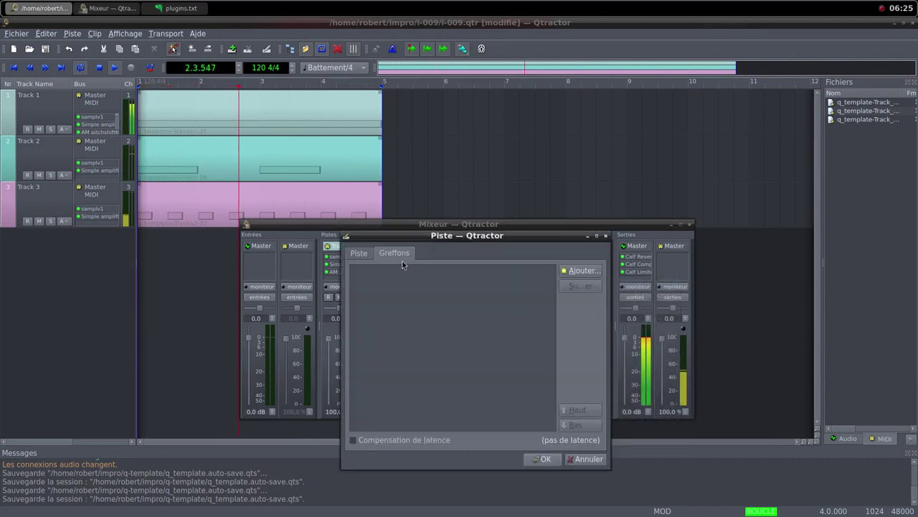
{"action": "left_click", "coordinate": [581, 271]}
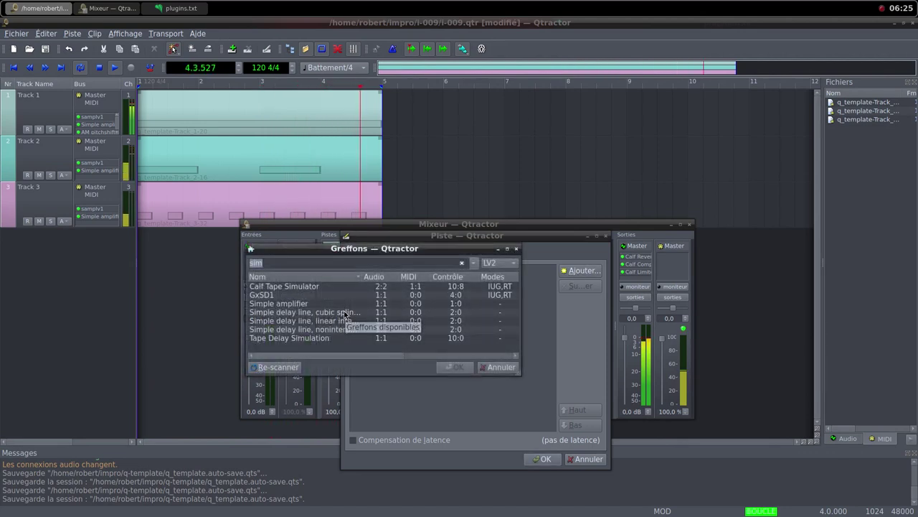
{"action": "type", "text": "sam"}
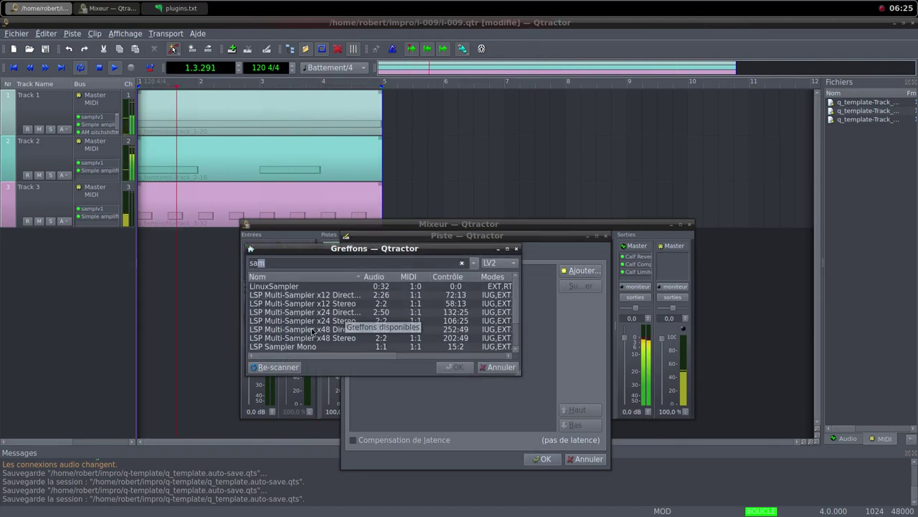
{"action": "scroll", "coordinate": [332, 314], "scroll_direction": "down", "scroll_amount": 3}
{"action": "double_click", "coordinate": [337, 346]}
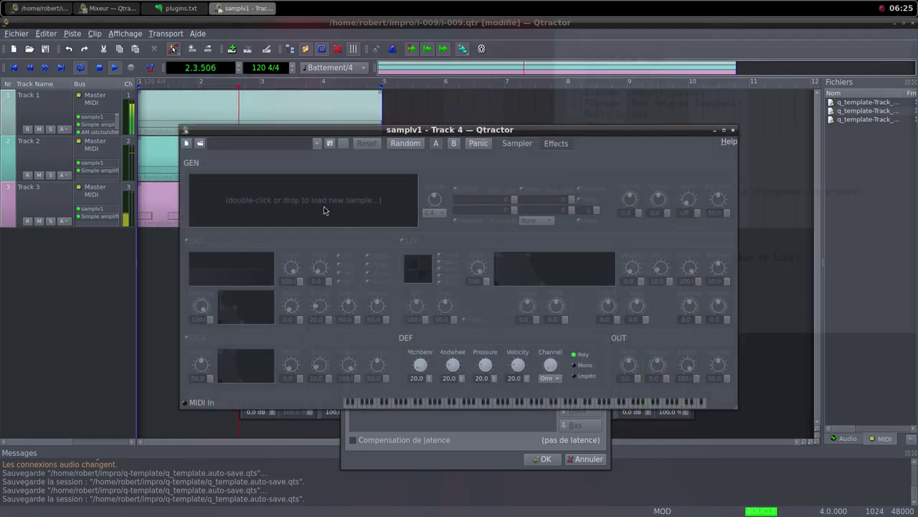
Load 30775__hello_flowers__real-0bject-count1.wav from the impro/i-009/samples folder as the sample in Track 4's samplv1
{"action": "double_click", "coordinate": [323, 210]}
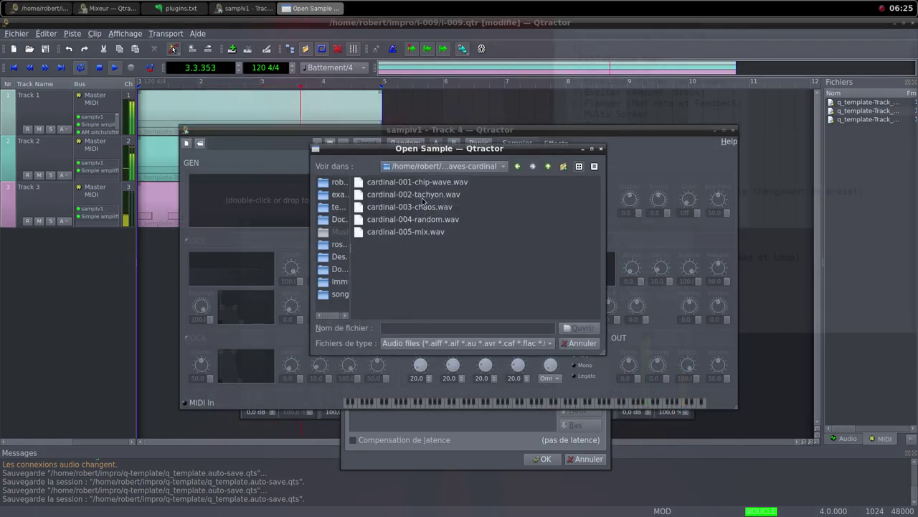
{"action": "left_click", "coordinate": [547, 167]}
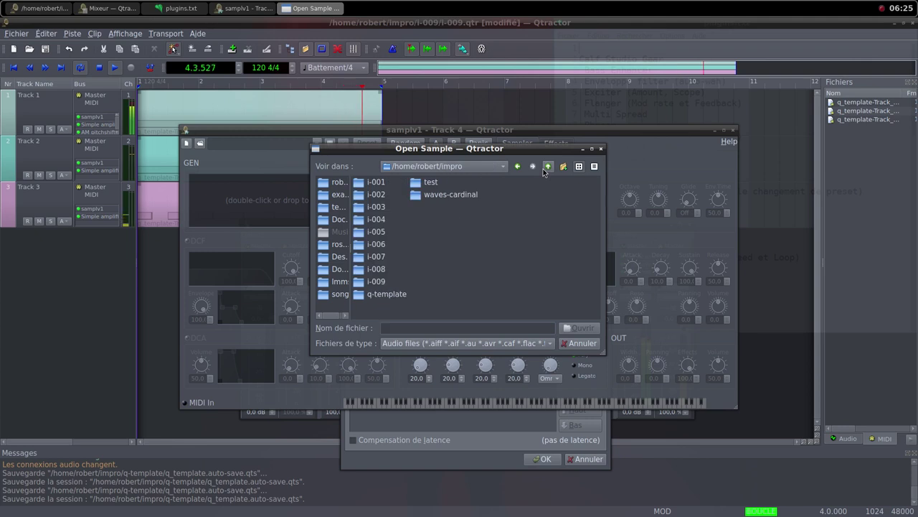
{"action": "double_click", "coordinate": [376, 281]}
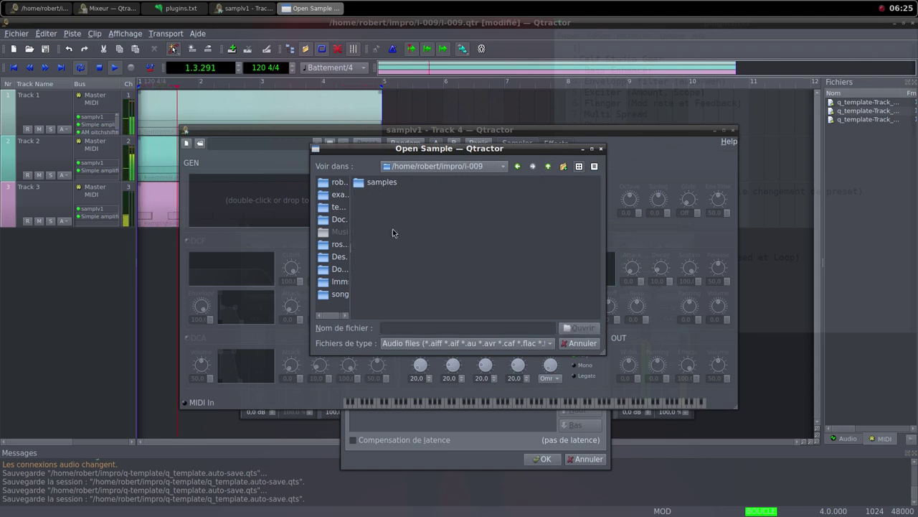
{"action": "double_click", "coordinate": [381, 183]}
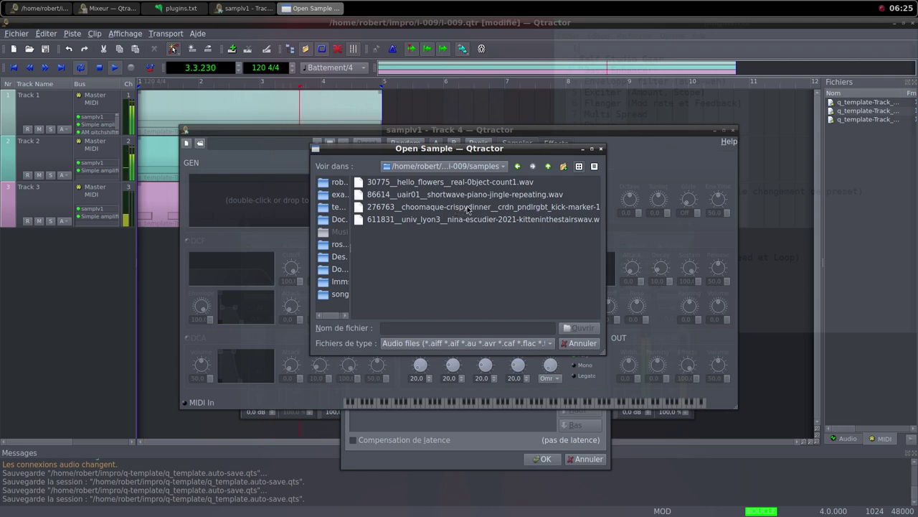
{"action": "left_click", "coordinate": [468, 183]}
{"action": "left_click", "coordinate": [571, 329]}
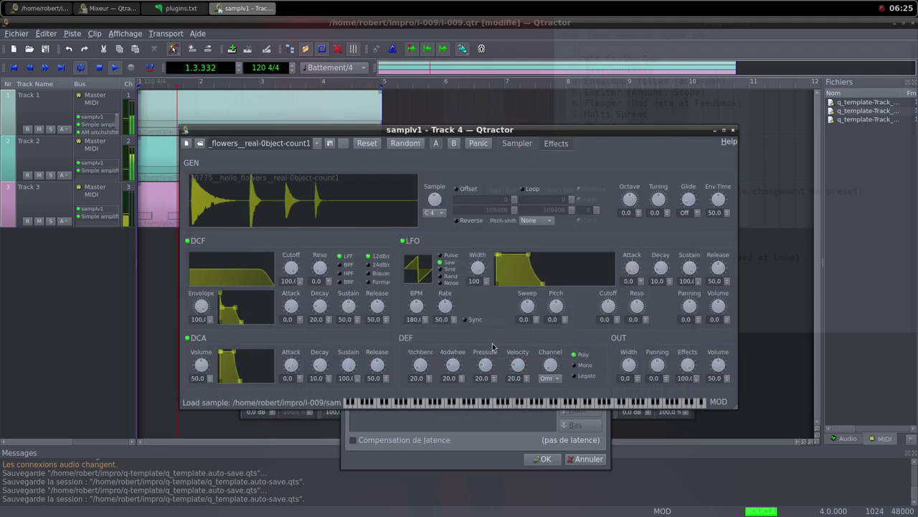
Set the DCA volume and the OUT volume of Track 4's samplv1 to 100 and close the plugin window
{"action": "left_click_drag", "start_coordinate": [205, 363], "coordinate": [209, 368]}
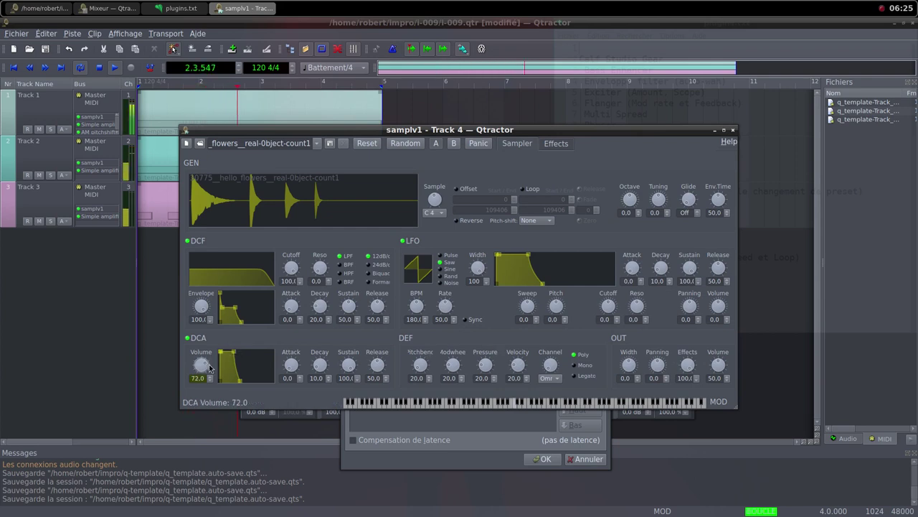
{"action": "left_click", "coordinate": [722, 370]}
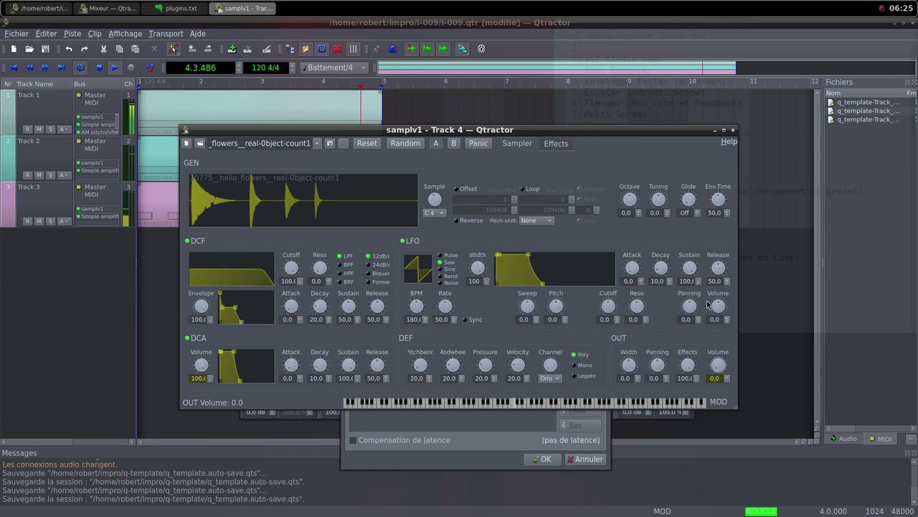
{"action": "left_click_drag", "start_coordinate": [716, 356], "coordinate": [725, 389]}
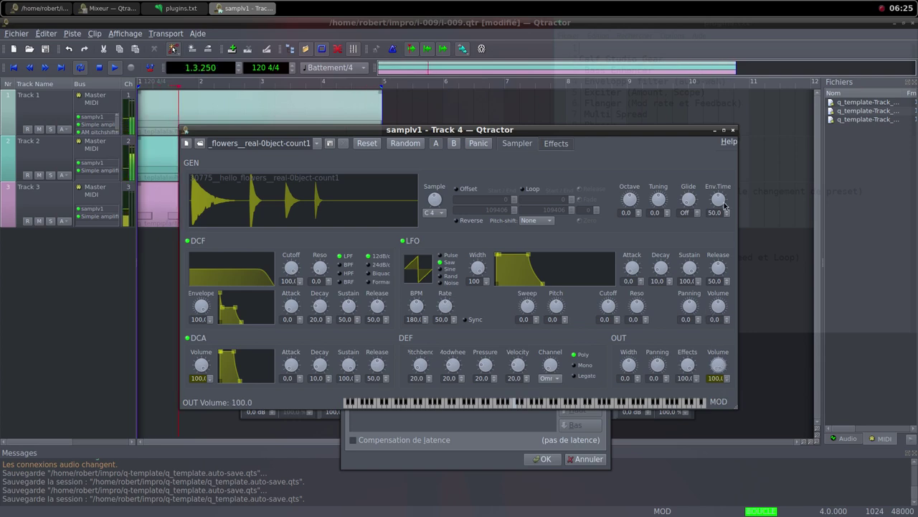
{"action": "left_click", "coordinate": [733, 131]}
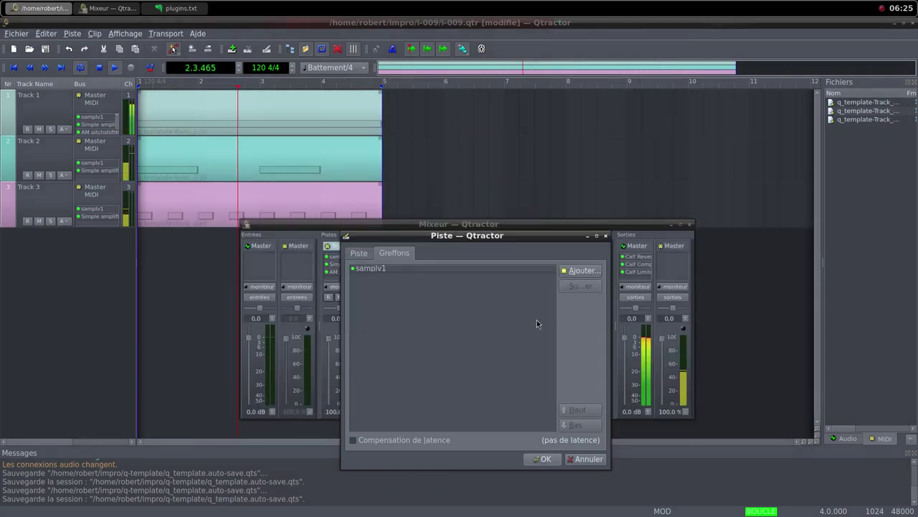
Finish creating Track 4 with an added Simple amplifier plugin and lower its mixer volume to 0 %
{"action": "left_click", "coordinate": [581, 271]}
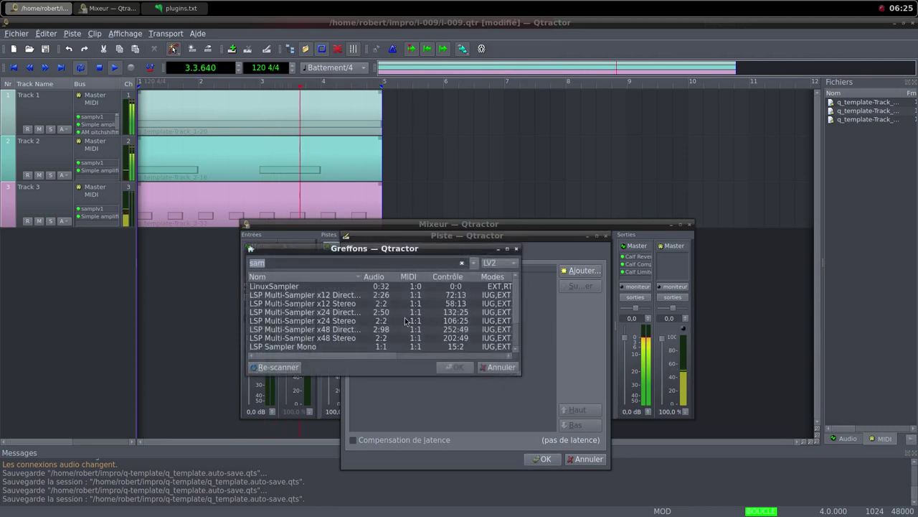
{"action": "type", "text": "s"}
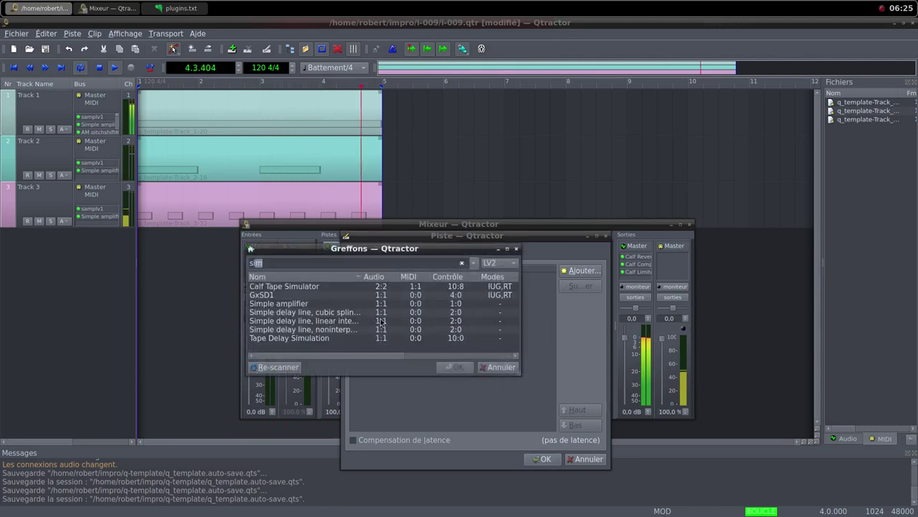
{"action": "double_click", "coordinate": [318, 303]}
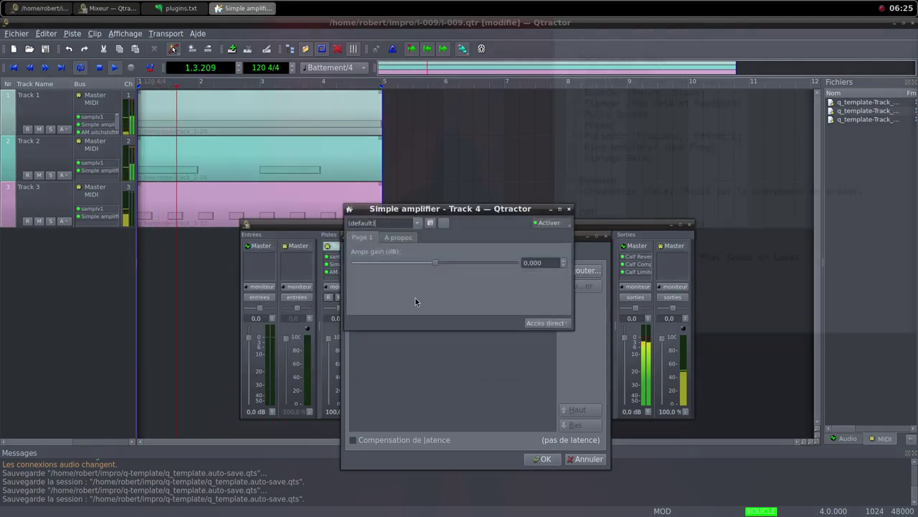
{"action": "left_click", "coordinate": [541, 312]}
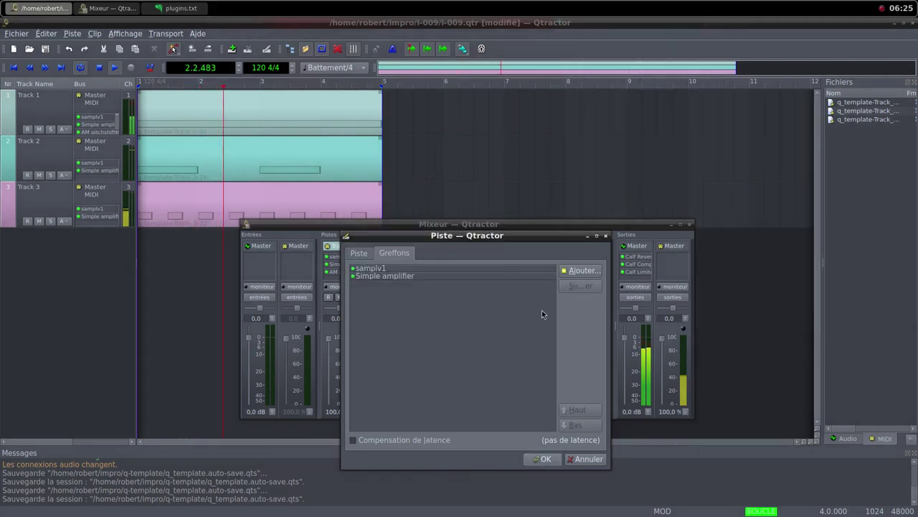
{"action": "left_click", "coordinate": [543, 458]}
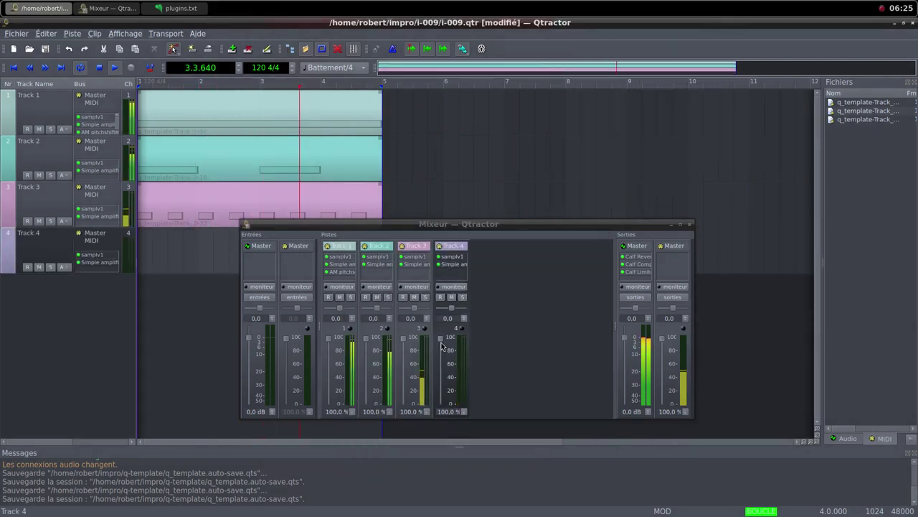
{"action": "left_click_drag", "start_coordinate": [440, 337], "coordinate": [437, 424]}
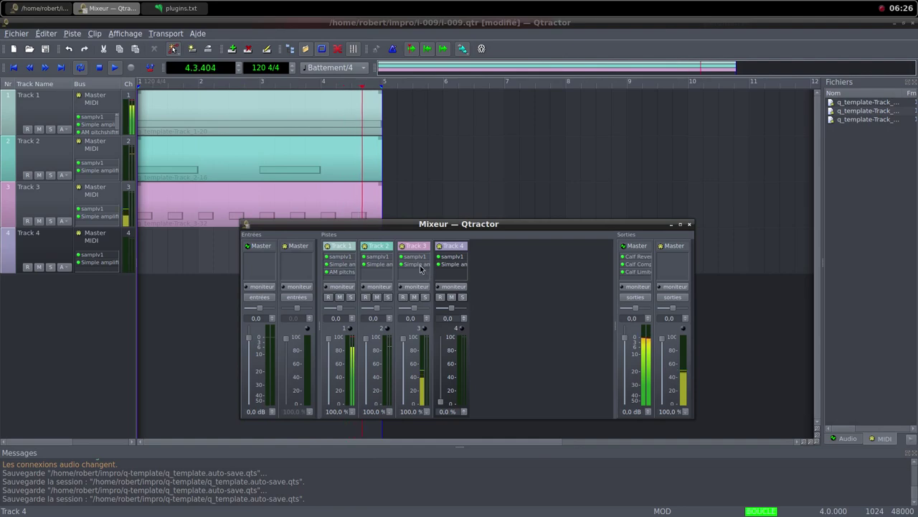
Set the OUT volume of Track 3's samplv1 to 100 and close the plugin window
{"action": "double_click", "coordinate": [415, 256]}
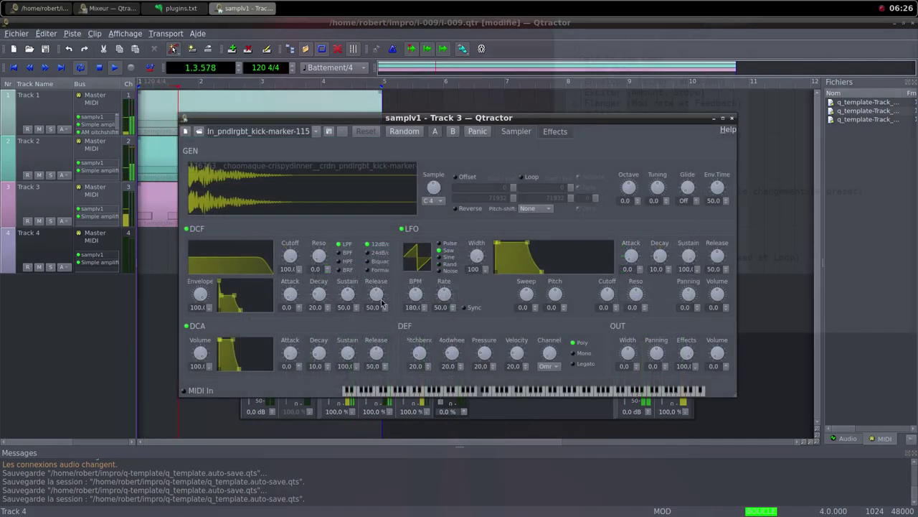
{"action": "left_click_drag", "start_coordinate": [719, 355], "coordinate": [724, 370]}
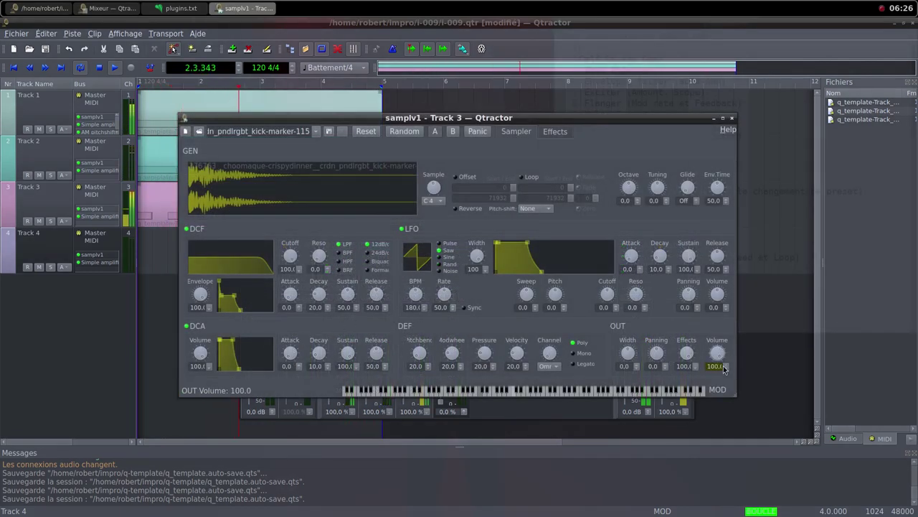
{"action": "left_click", "coordinate": [732, 119]}
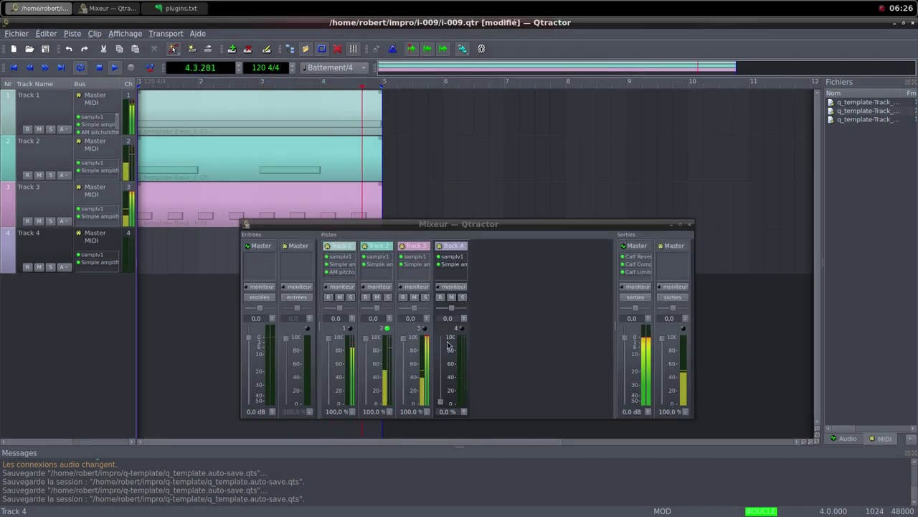
Lower Track 3's mixer volume to about 31.1 % and set its Simple amplifier gain to about 13.916 dB
{"action": "left_click_drag", "start_coordinate": [402, 337], "coordinate": [401, 388]}
{"action": "double_click", "coordinate": [415, 264]}
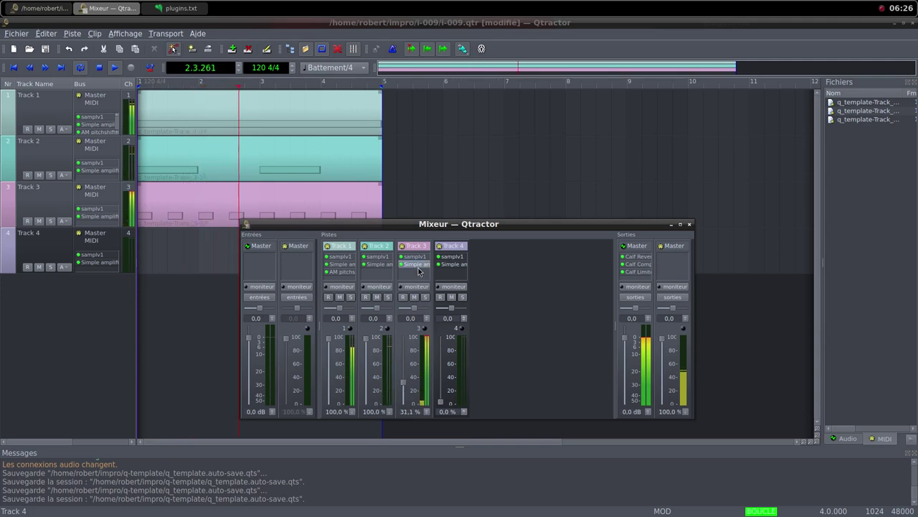
{"action": "left_click_drag", "start_coordinate": [500, 264], "coordinate": [450, 264]}
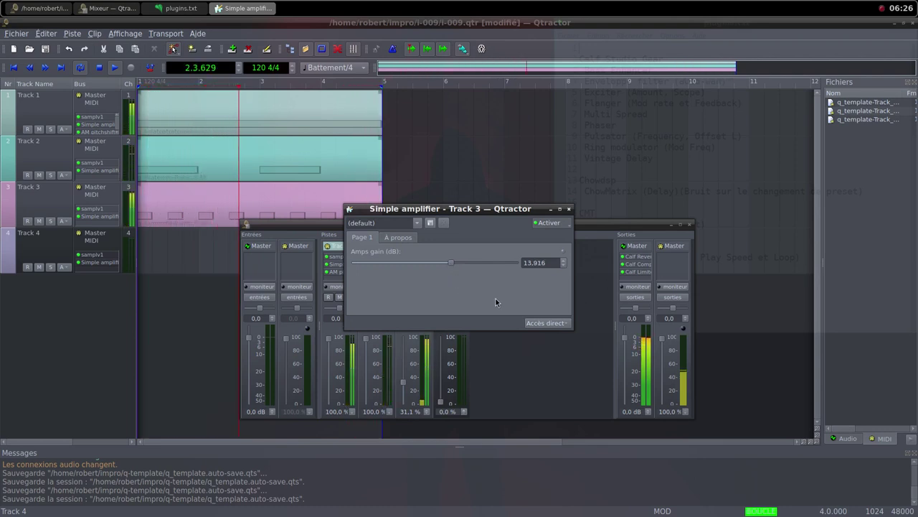
{"action": "left_click", "coordinate": [569, 209]}
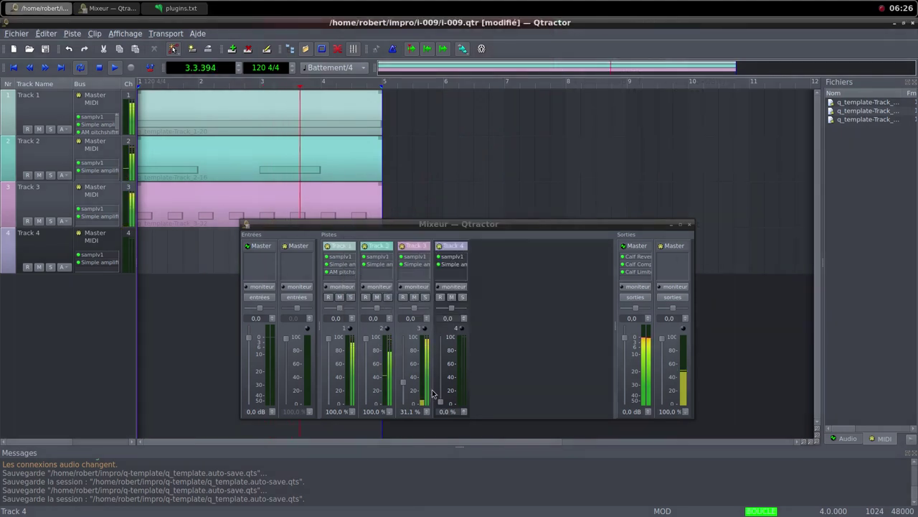
Adjust Track 3's mixer volume to about 43.2 % and its Simple amplifier gain to about 3.948 dB
{"action": "left_click_drag", "start_coordinate": [403, 388], "coordinate": [404, 377]}
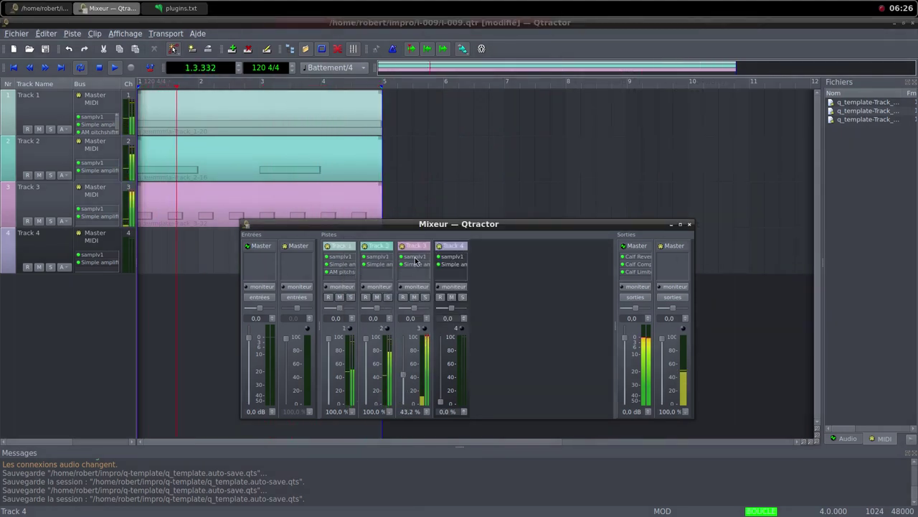
{"action": "double_click", "coordinate": [415, 265]}
{"action": "left_click_drag", "start_coordinate": [482, 268], "coordinate": [439, 266]}
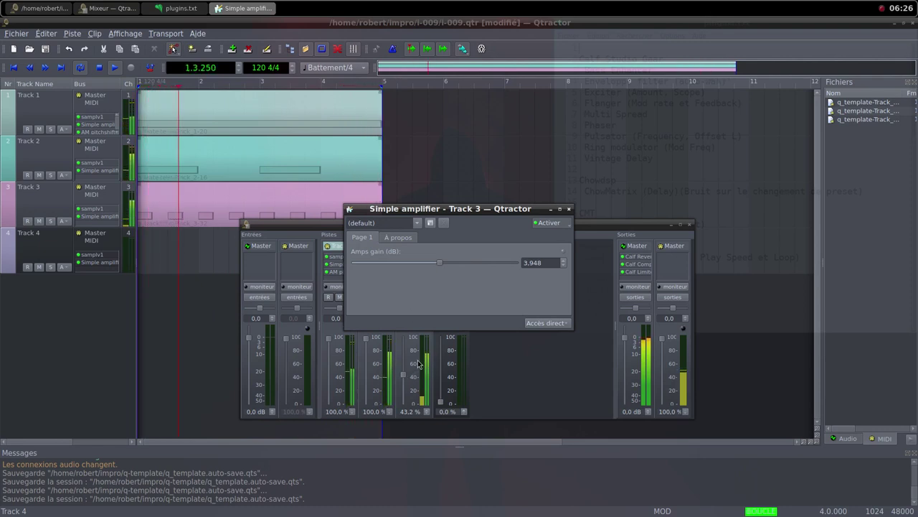
Move the Simple amplifier window clear of the mixer strips and raise Track 3's mixer volume to 100 %
{"action": "left_click_drag", "start_coordinate": [468, 210], "coordinate": [563, 173]}
{"action": "left_click_drag", "start_coordinate": [403, 375], "coordinate": [404, 353]}
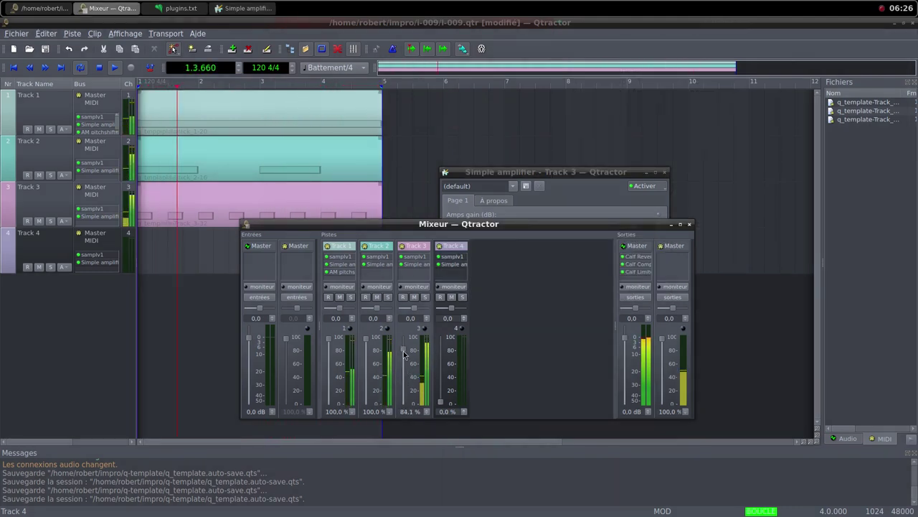
{"action": "left_click_drag", "start_coordinate": [403, 353], "coordinate": [404, 333]}
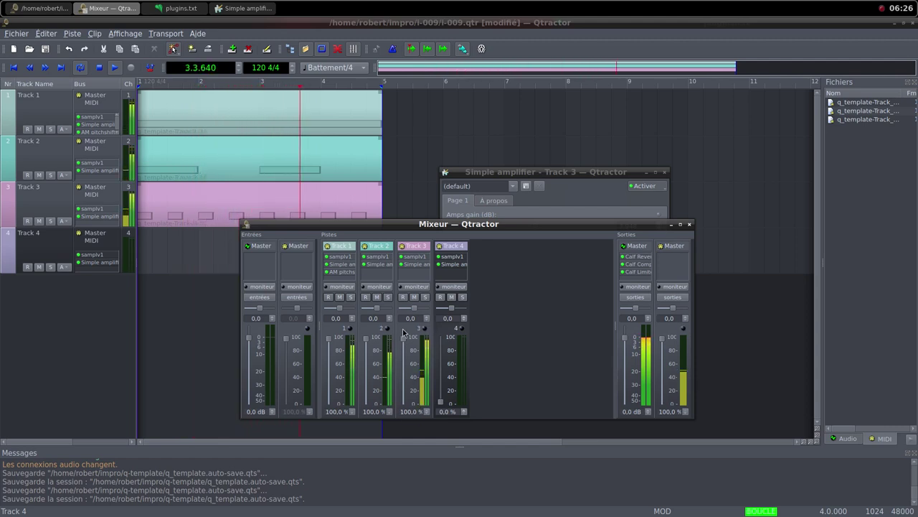
Fine-tune the Simple amplifier gain on Track 3 to about 5.614 dB
{"action": "left_click", "coordinate": [535, 206]}
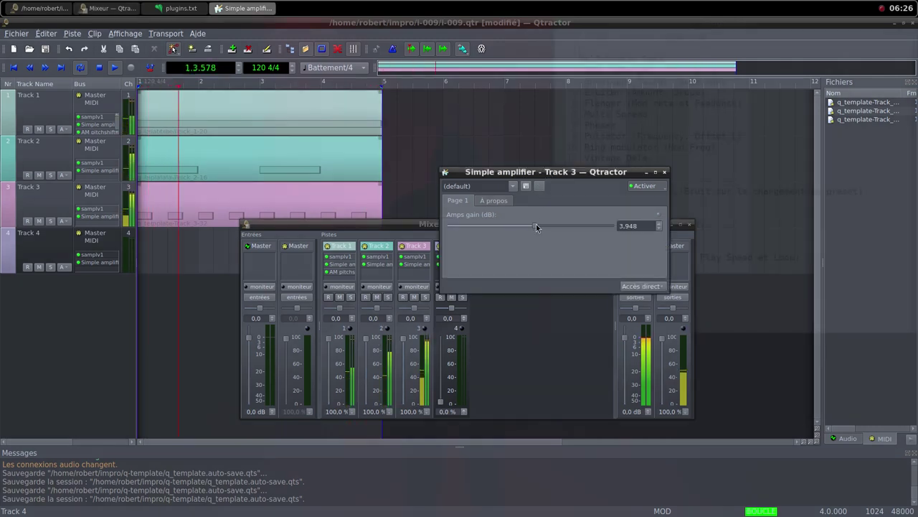
{"action": "left_click_drag", "start_coordinate": [537, 224], "coordinate": [538, 226]}
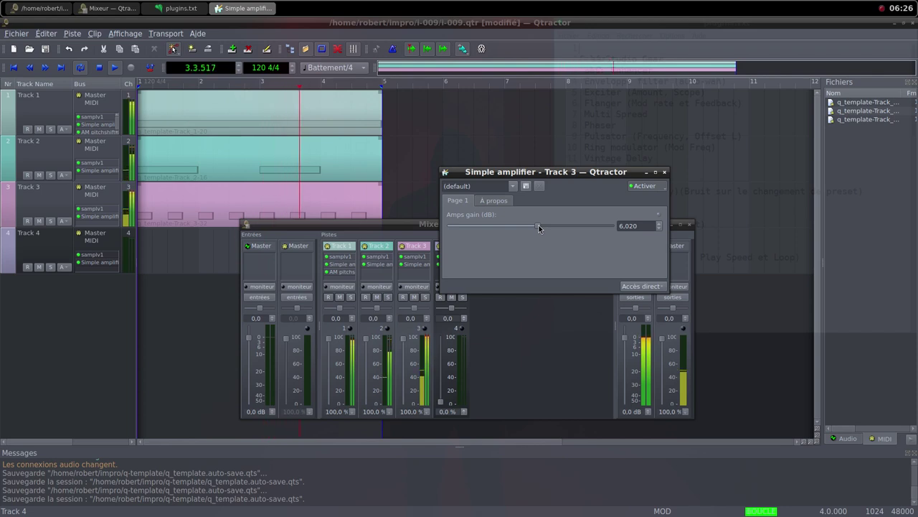
{"action": "left_click_drag", "start_coordinate": [539, 225], "coordinate": [538, 225]}
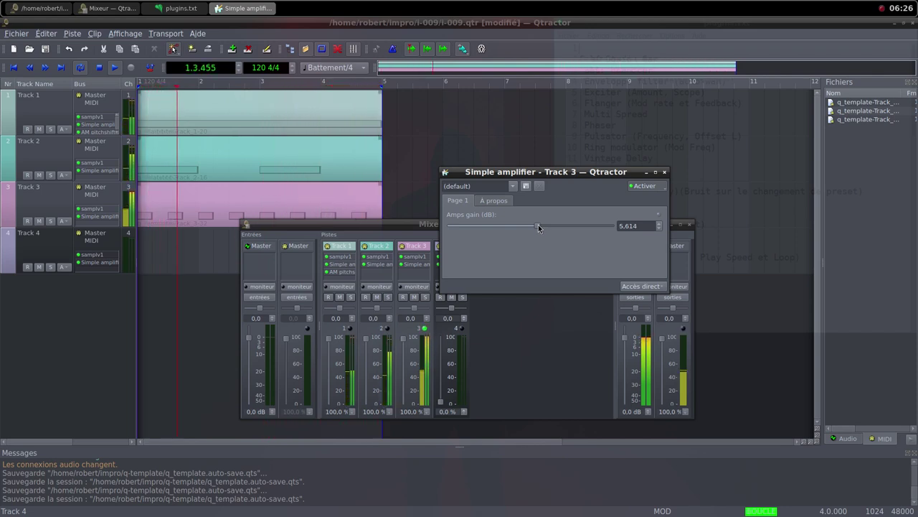
Close the Simple amplifier window of Track 3
{"action": "left_click", "coordinate": [665, 173]}
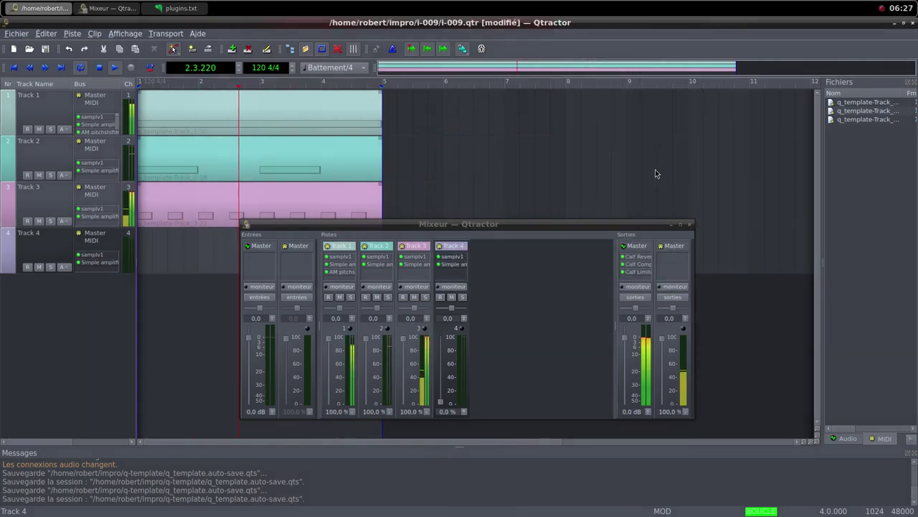
{"action": "left_click", "coordinate": [595, 6]}
{"action": "left_click", "coordinate": [646, 16]}
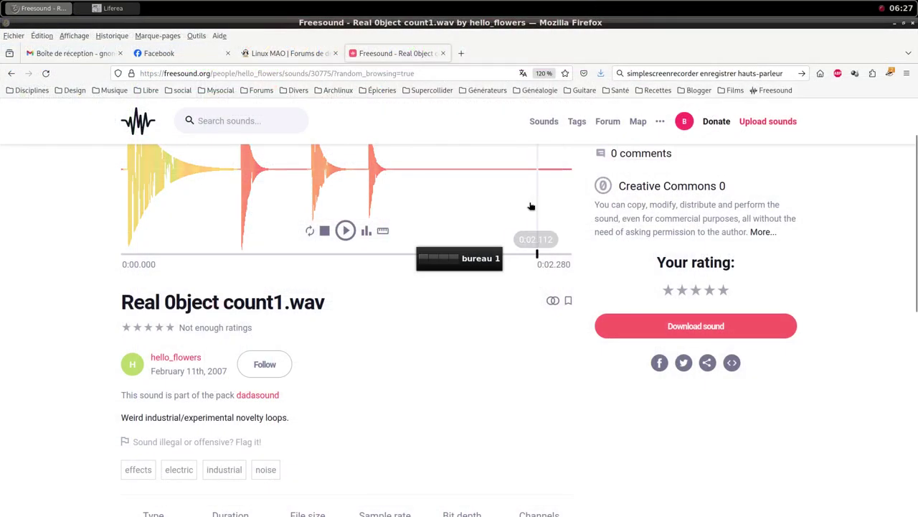
{"action": "left_click", "coordinate": [603, 4]}
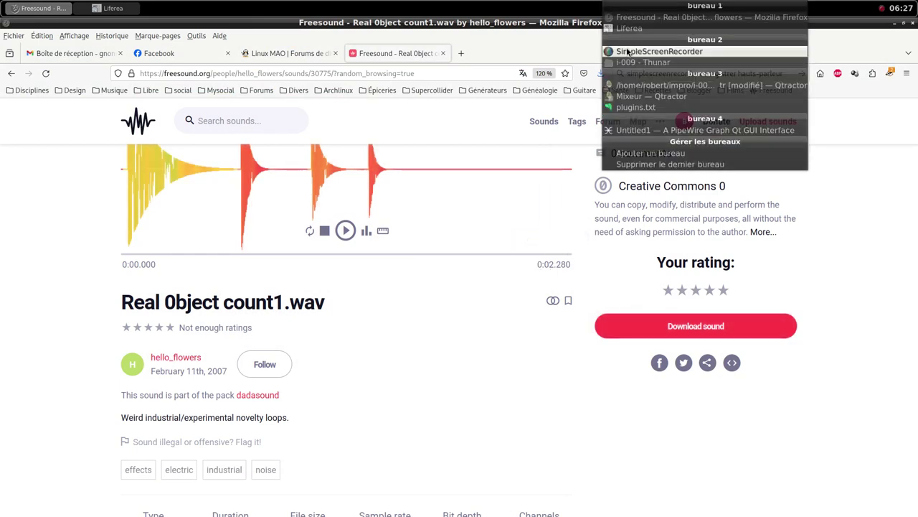
{"action": "left_click", "coordinate": [638, 89]}
Create a new MIDI clip on Track 4 containing four consecutive one-bar C4 notes across bars 1 to 4
{"action": "right_click", "coordinate": [211, 264]}
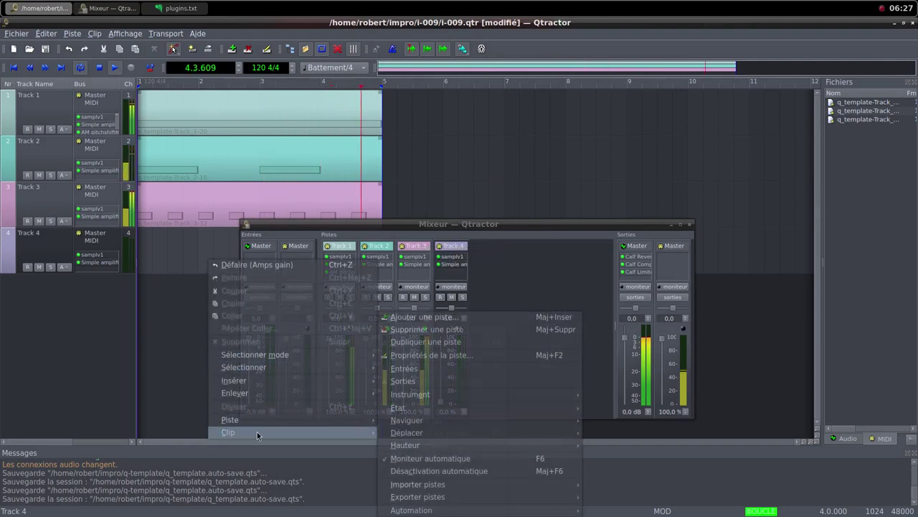
{"action": "mouse_move", "coordinate": [257, 432]}
{"action": "left_click", "coordinate": [417, 330]}
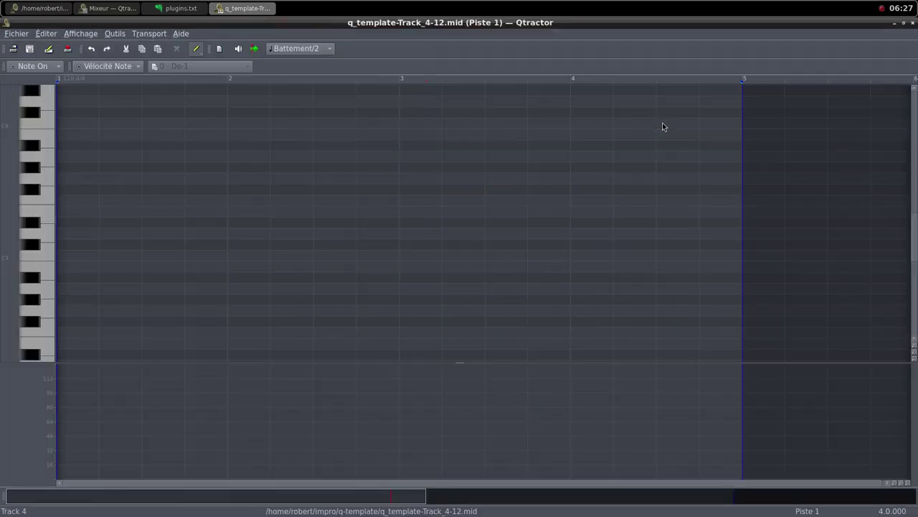
{"action": "left_click", "coordinate": [660, 123]}
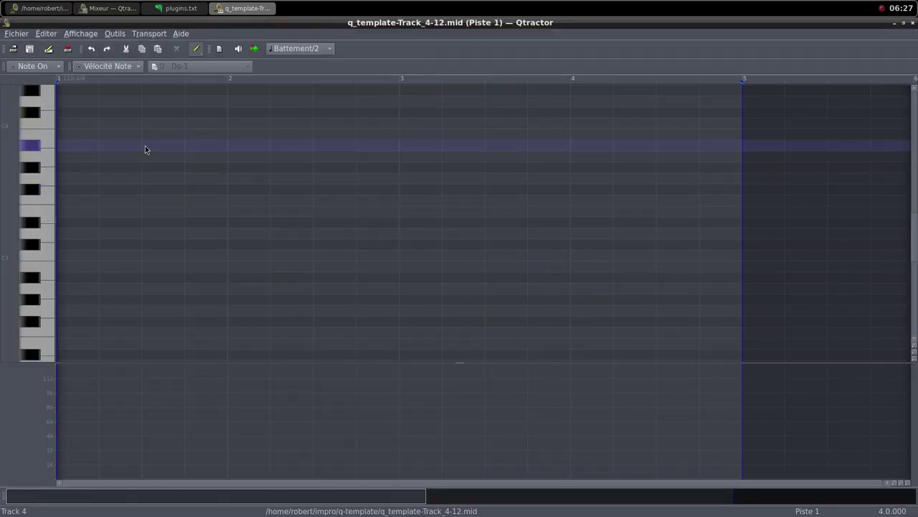
{"action": "left_click_drag", "start_coordinate": [59, 123], "coordinate": [746, 122]}
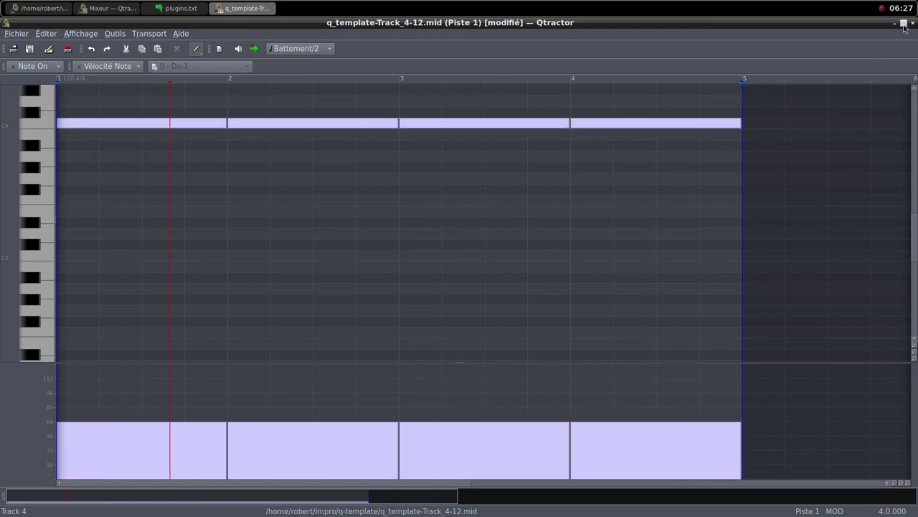
{"action": "left_click", "coordinate": [904, 24]}
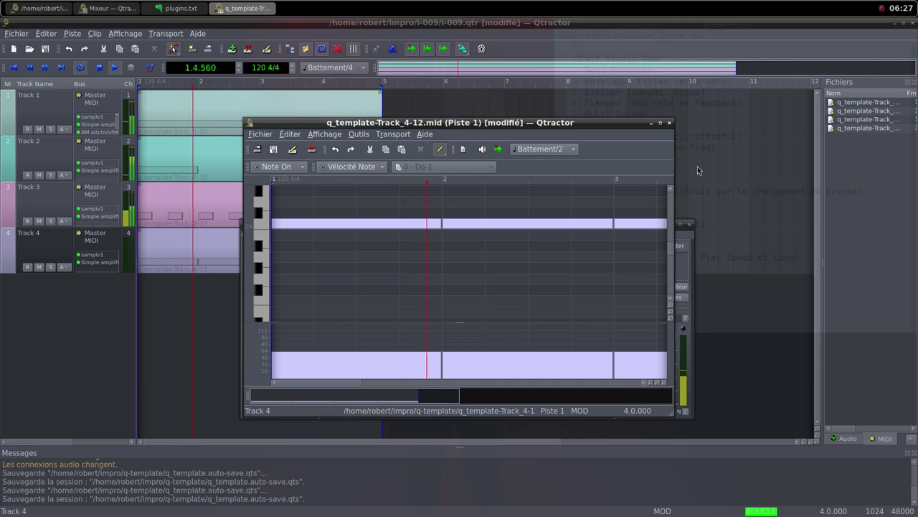
{"action": "left_click", "coordinate": [671, 125]}
Raise Track 4's mixer volume to 100 % and set its Simple amplifier gain to about 5.194 dB
{"action": "left_click", "coordinate": [443, 398]}
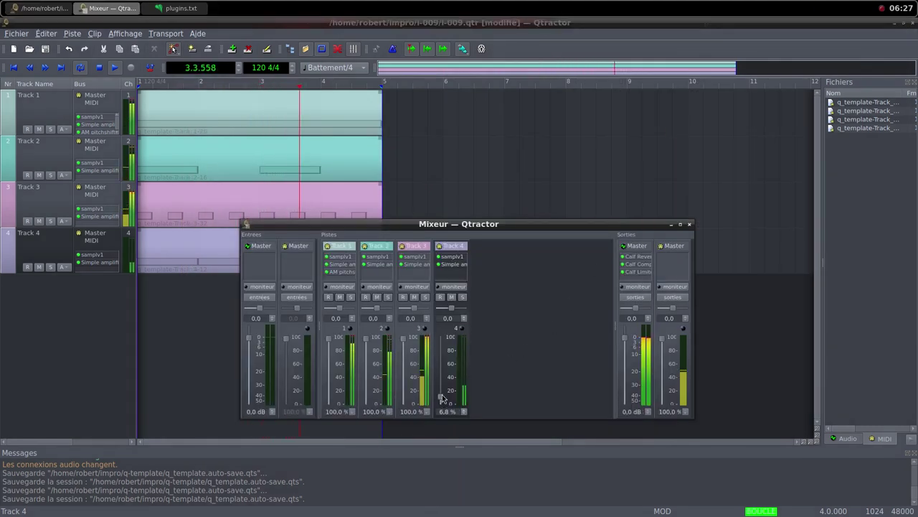
{"action": "left_click_drag", "start_coordinate": [443, 398], "coordinate": [445, 348]}
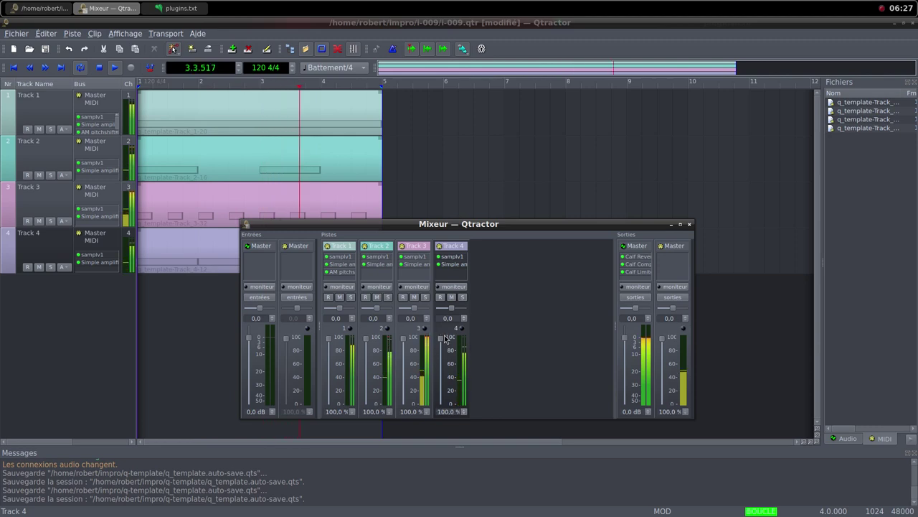
{"action": "double_click", "coordinate": [454, 264]}
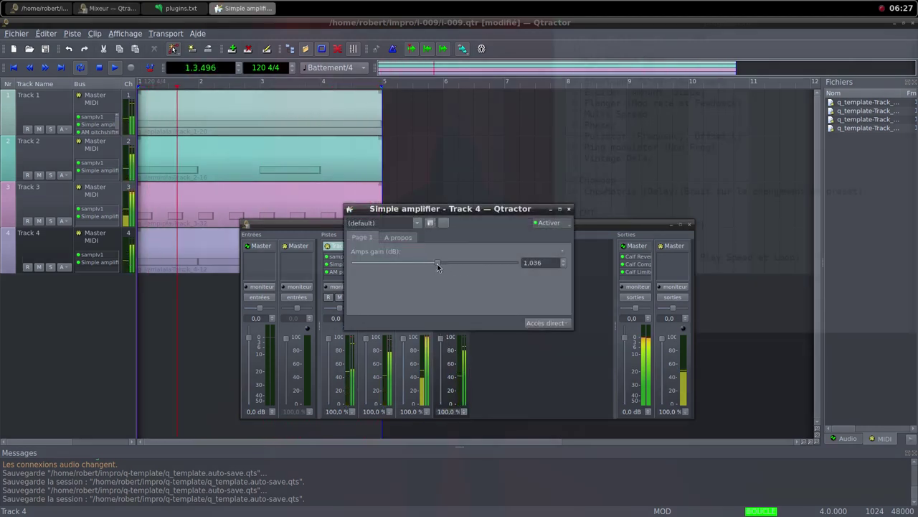
{"action": "left_click_drag", "start_coordinate": [435, 263], "coordinate": [442, 264]}
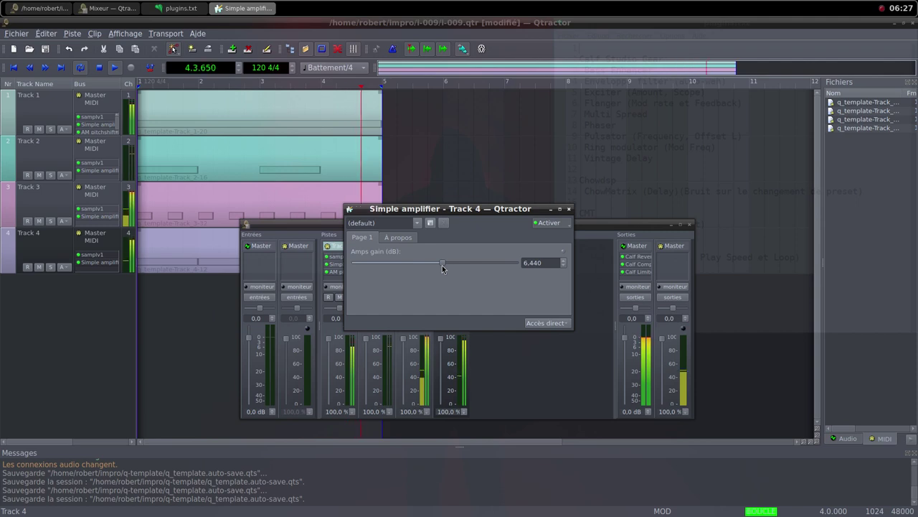
{"action": "left_click_drag", "start_coordinate": [443, 269], "coordinate": [441, 268]}
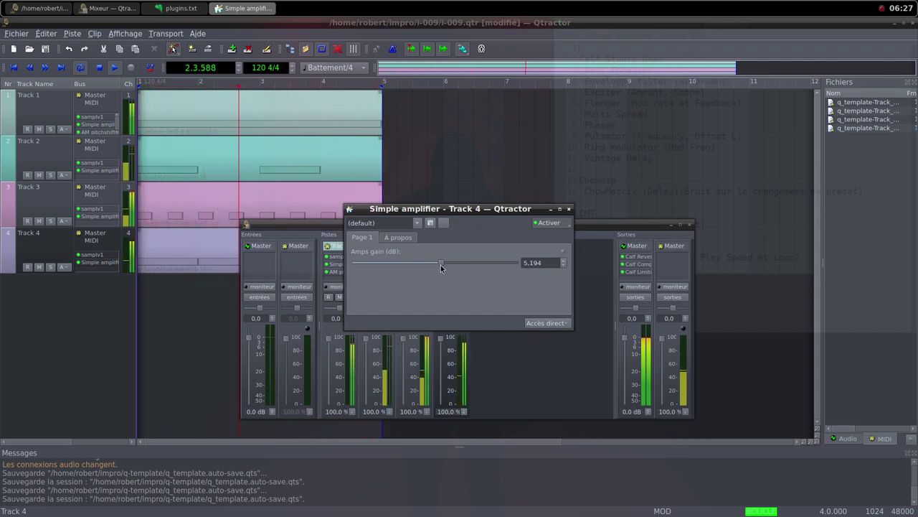
{"action": "left_click", "coordinate": [569, 209]}
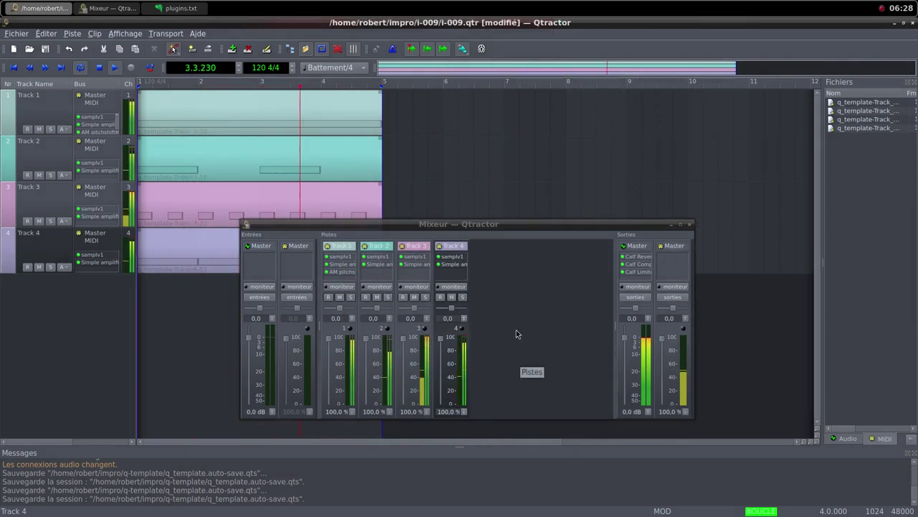
Switch to Freesound in Firefox and request other random sounds
{"action": "middle_click", "coordinate": [518, 6]}
{"action": "left_click", "coordinate": [530, 16]}
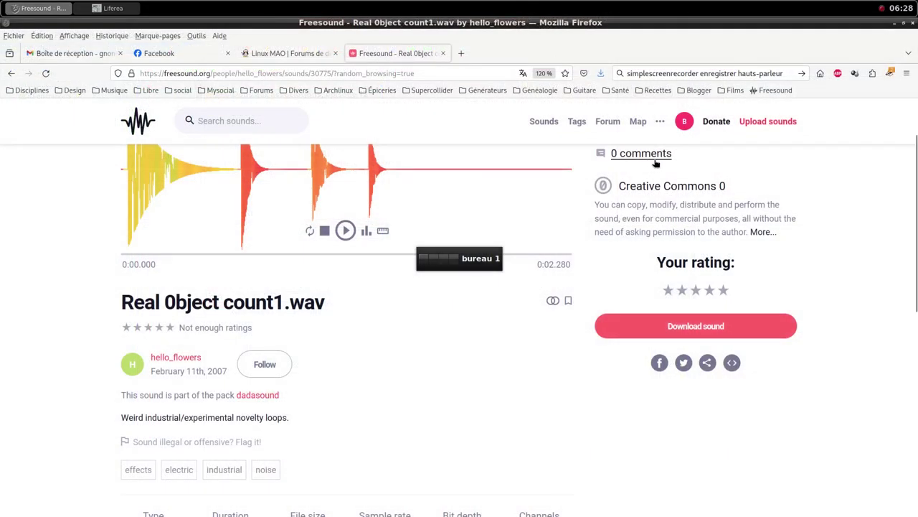
{"action": "scroll", "coordinate": [667, 165], "scroll_direction": "up", "scroll_amount": 2}
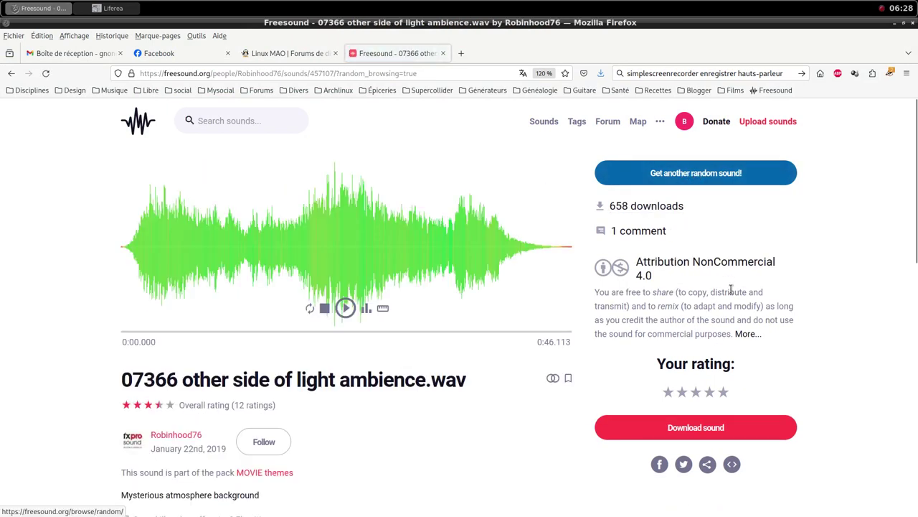
{"action": "left_click", "coordinate": [661, 176]}
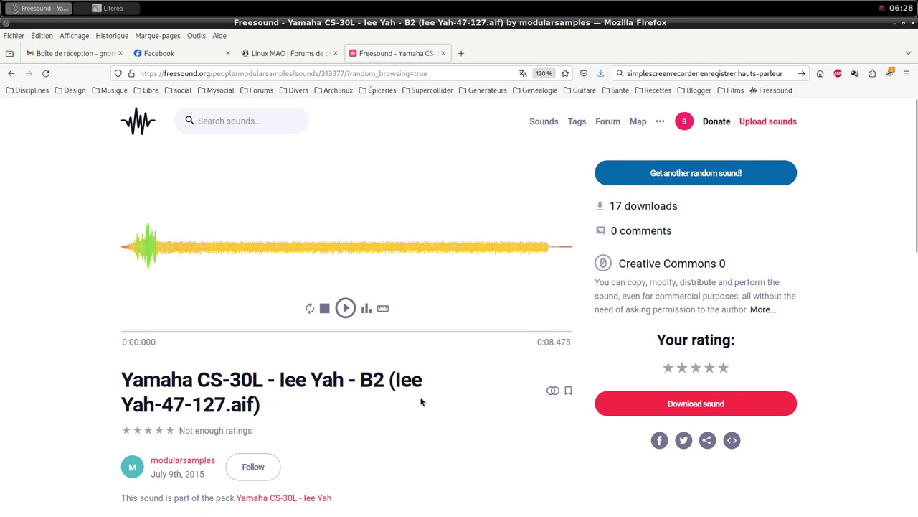
Review the Yamaha CS-30L - Iee Yah - B2 sound's description and download its AIFF file into the i-009/samples folder
{"action": "scroll", "coordinate": [421, 402], "scroll_direction": "down", "scroll_amount": 2}
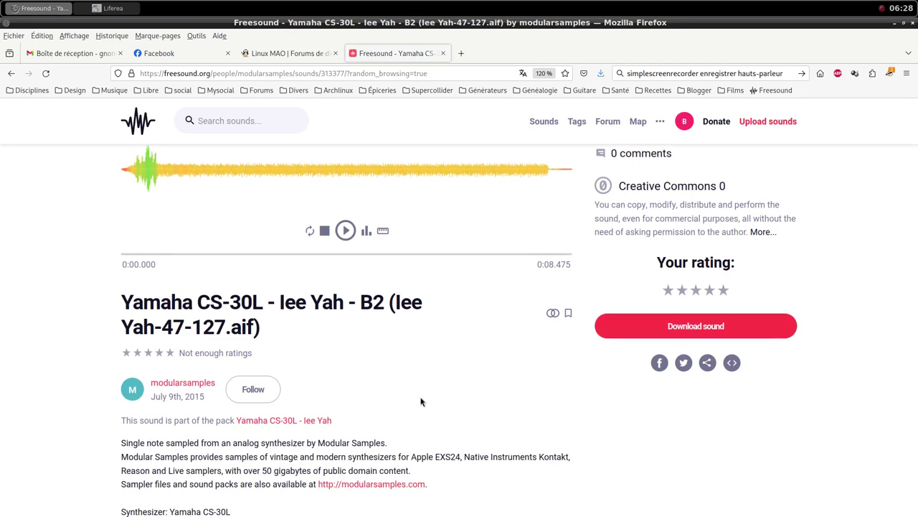
{"action": "scroll", "coordinate": [421, 402], "scroll_direction": "down", "scroll_amount": 2}
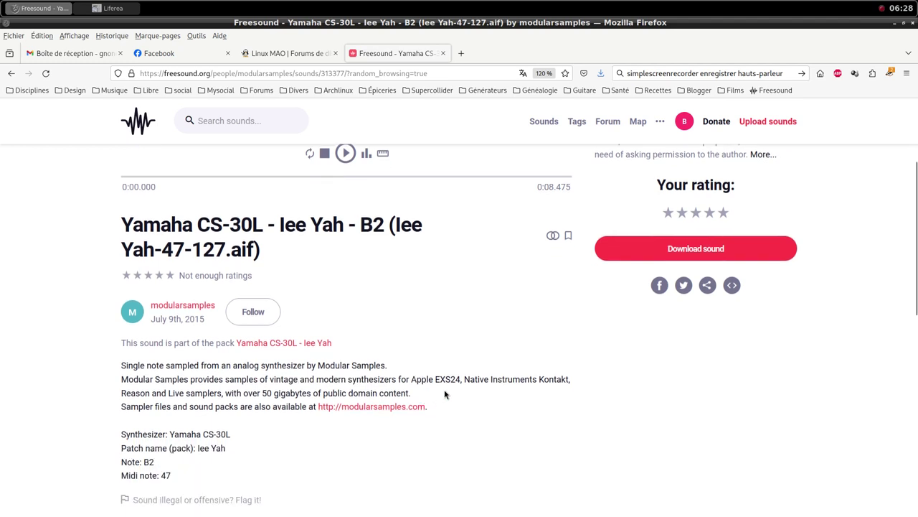
{"action": "scroll", "coordinate": [444, 394], "scroll_direction": "up", "scroll_amount": 2}
{"action": "scroll", "coordinate": [445, 393], "scroll_direction": "down", "scroll_amount": 2}
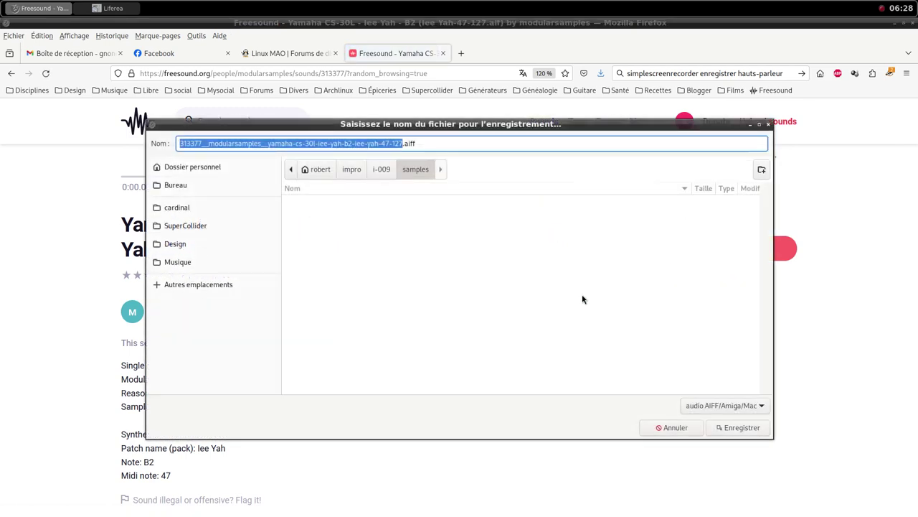
{"action": "left_click", "coordinate": [739, 428]}
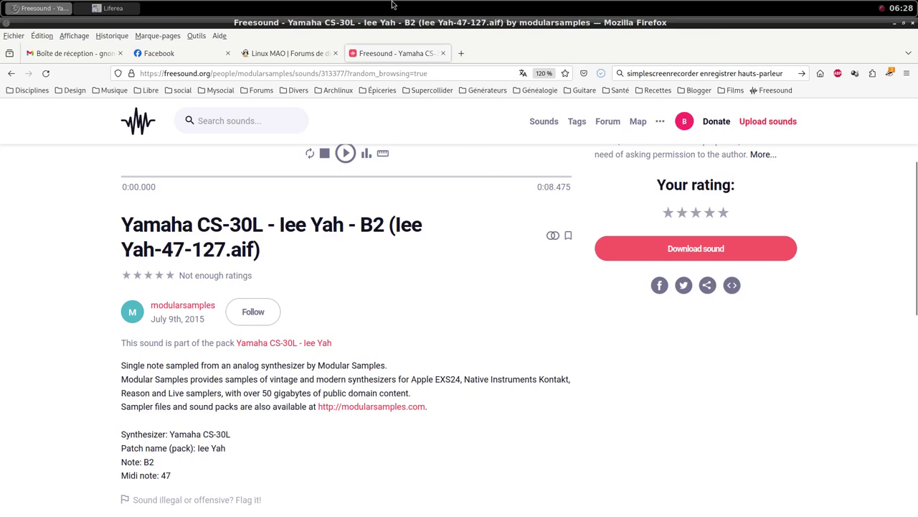
Switch back to Qtractor and start adding a fifth track of type MIDI
{"action": "middle_click", "coordinate": [393, 5]}
{"action": "left_click", "coordinate": [411, 95]}
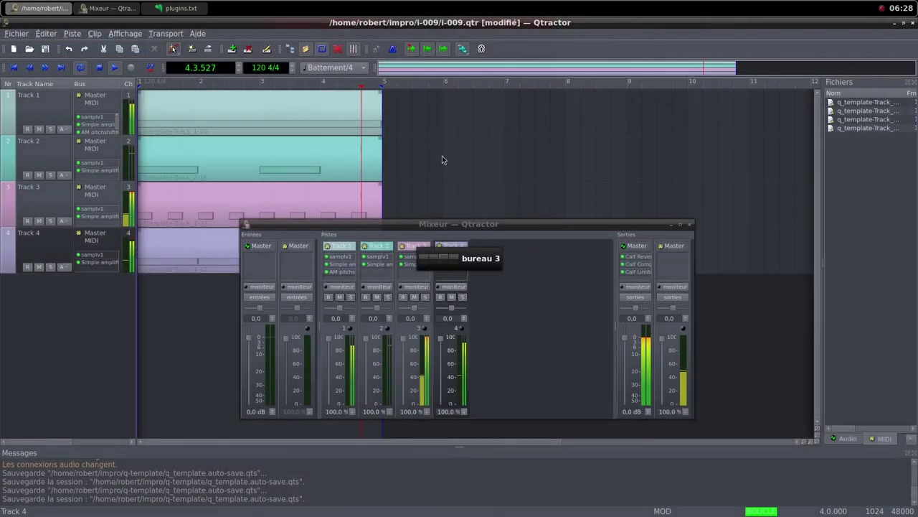
{"action": "right_click", "coordinate": [504, 288]}
{"action": "left_click", "coordinate": [526, 298]}
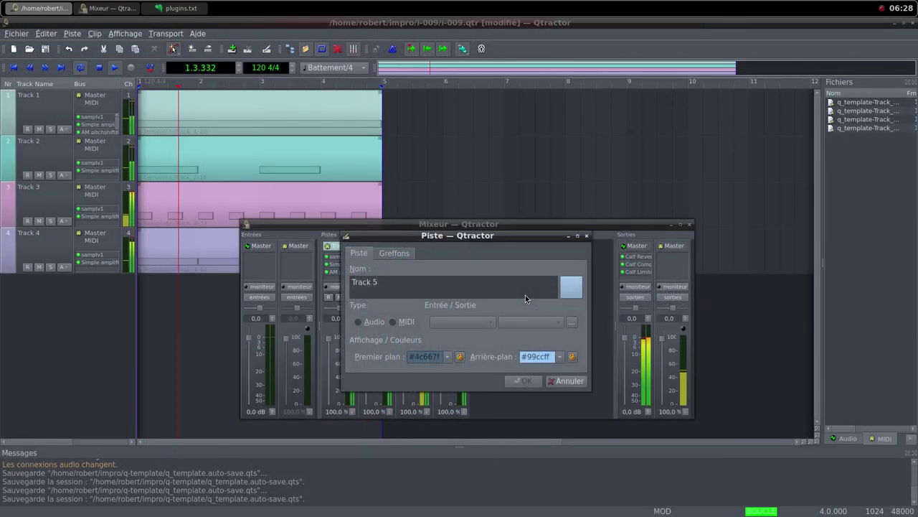
{"action": "left_click", "coordinate": [392, 322]}
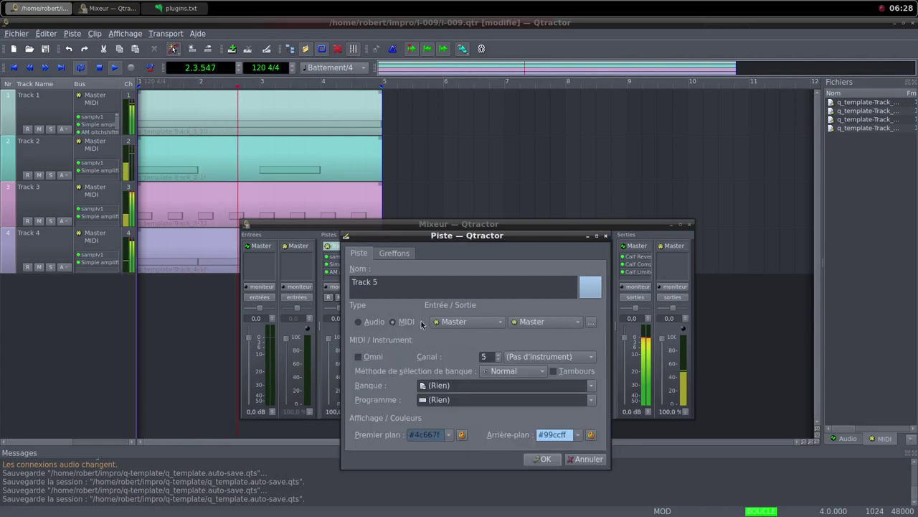
Find the samplv1 plugin by searching for "sam" and add it to the new MIDI track
{"action": "left_click", "coordinate": [403, 254]}
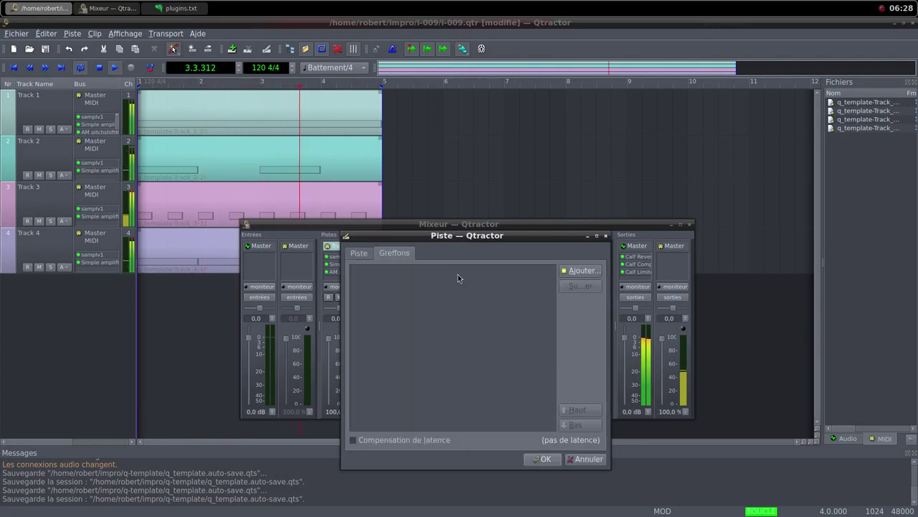
{"action": "left_click", "coordinate": [561, 271]}
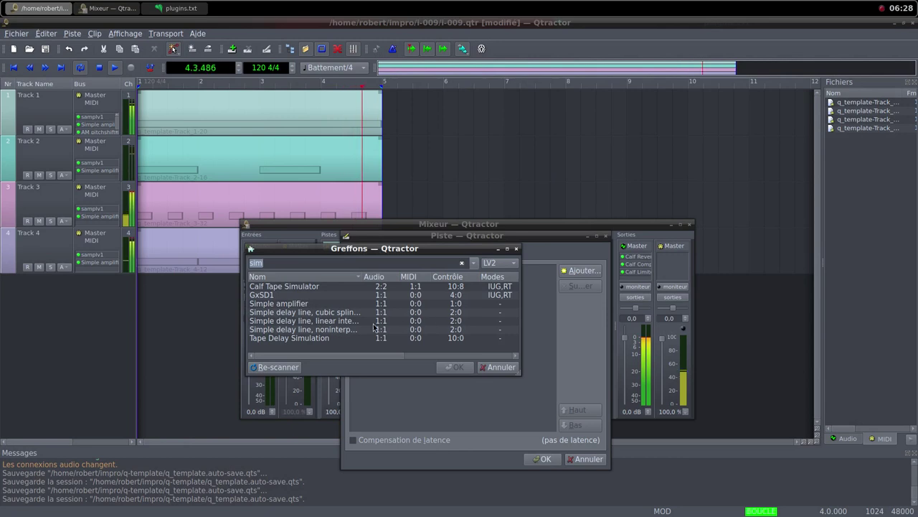
{"action": "type", "text": "sam"}
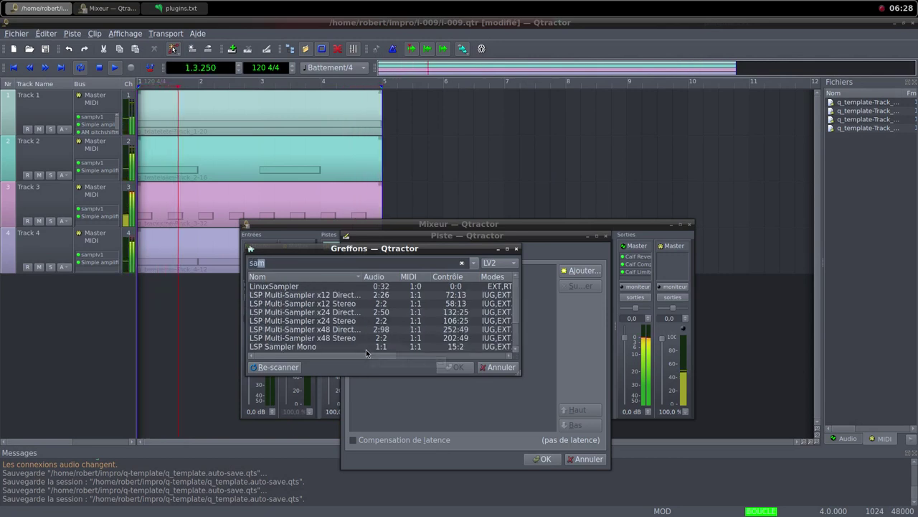
{"action": "scroll", "coordinate": [320, 344], "scroll_direction": "down", "scroll_amount": 2}
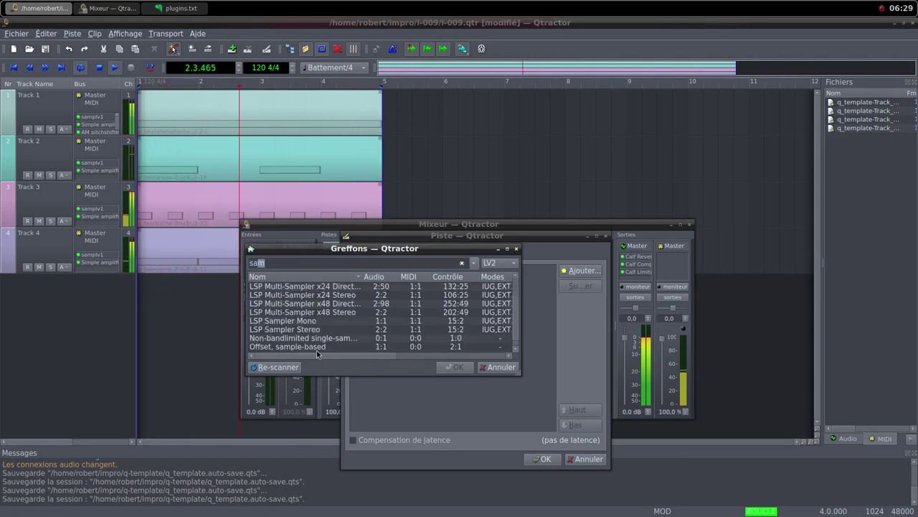
{"action": "scroll", "coordinate": [313, 329], "scroll_direction": "down", "scroll_amount": 1}
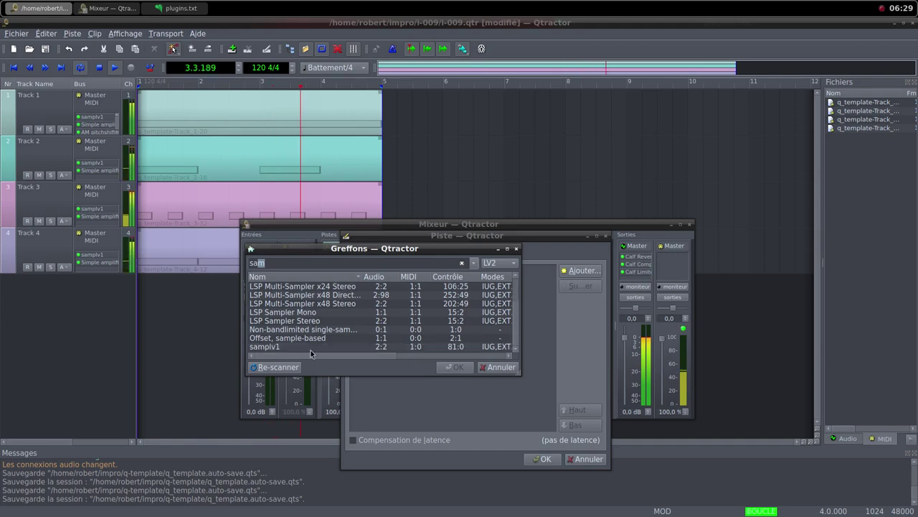
{"action": "double_click", "coordinate": [310, 348]}
Load the Yamaha CS-30L Iee Yah B2 AIFF sample from impro/i-009/samples into the new track's samplv1
{"action": "double_click", "coordinate": [338, 199]}
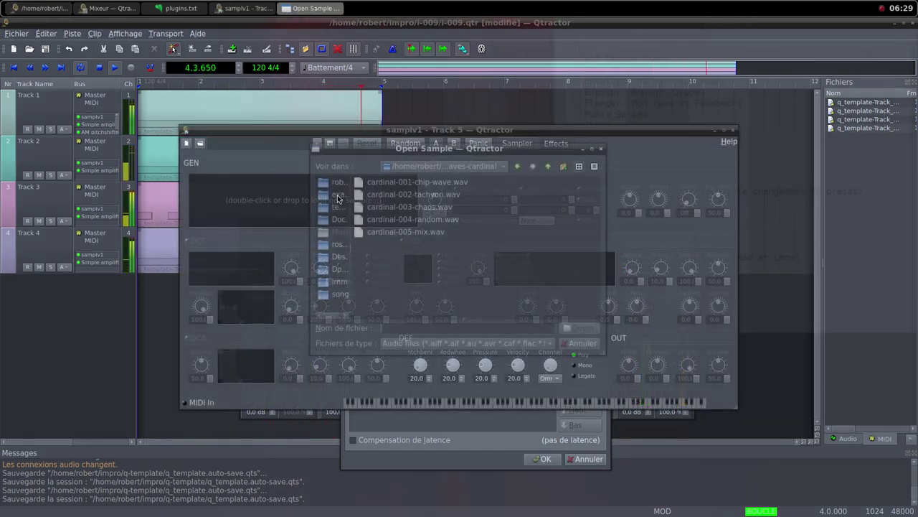
{"action": "left_click", "coordinate": [550, 167]}
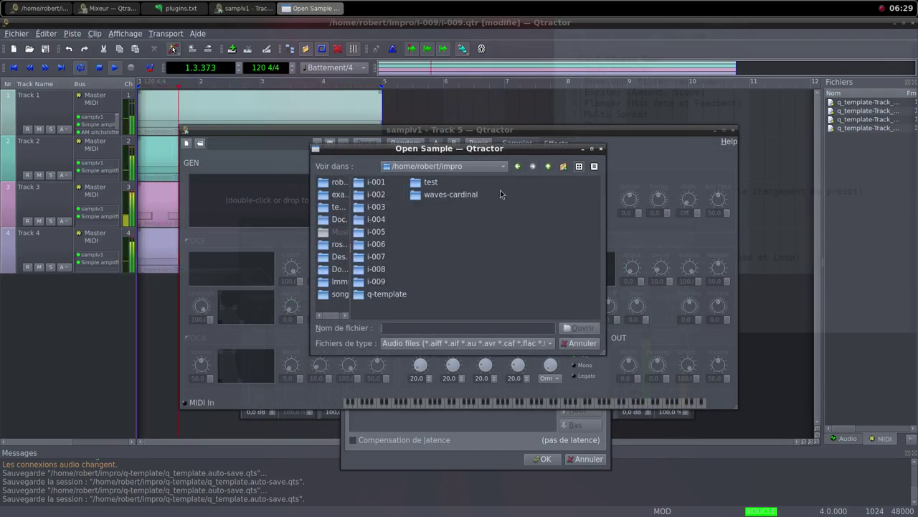
{"action": "double_click", "coordinate": [379, 283]}
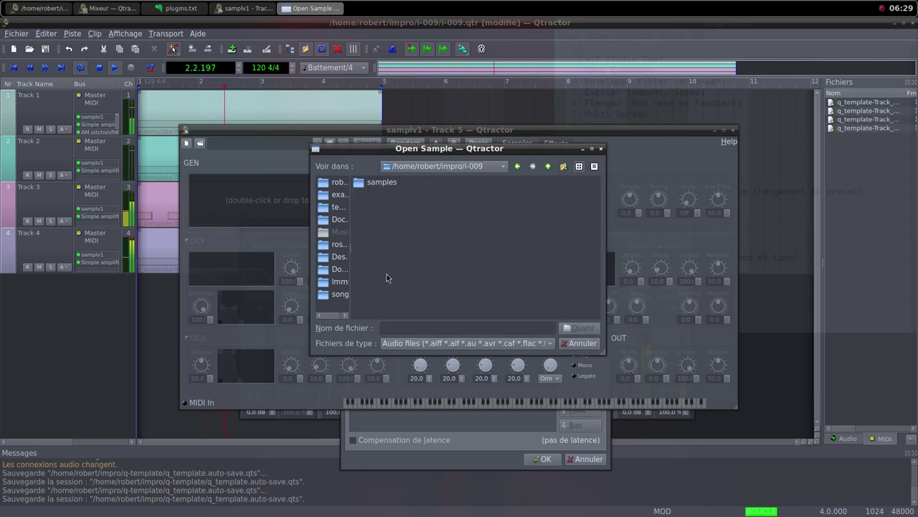
{"action": "double_click", "coordinate": [381, 182]}
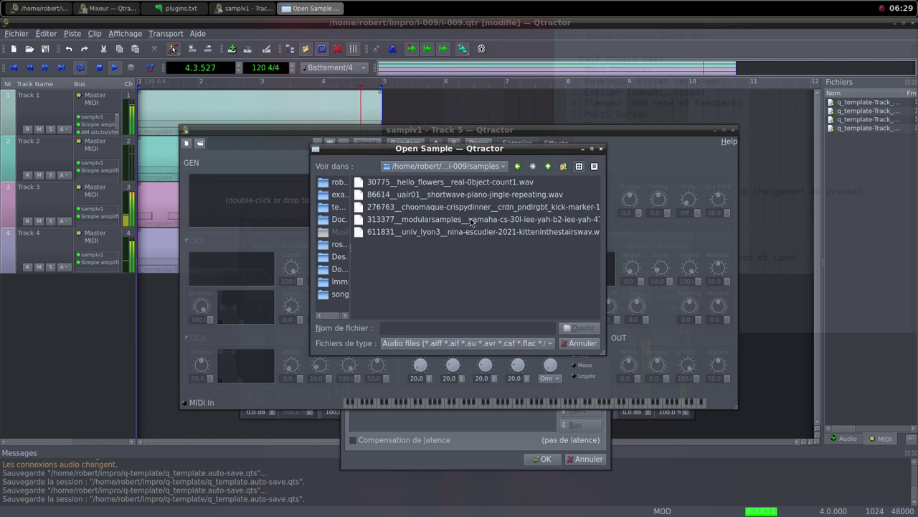
{"action": "left_click", "coordinate": [507, 225]}
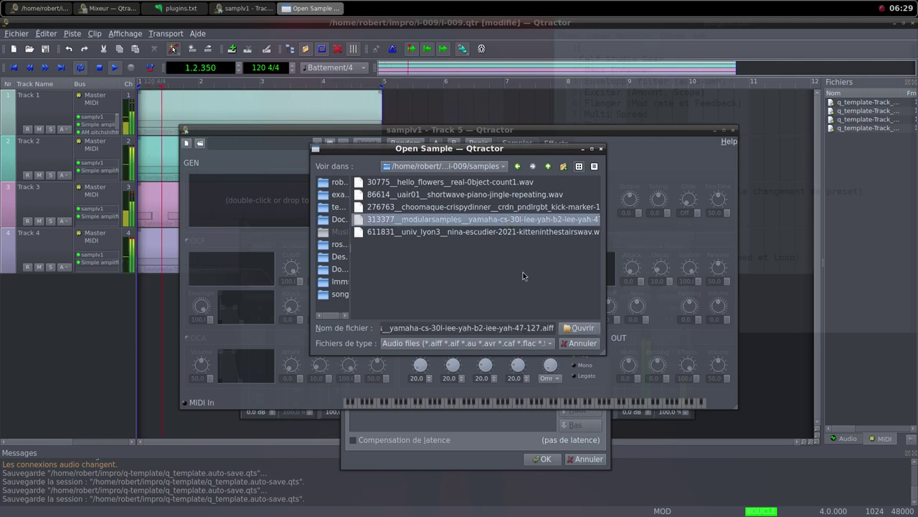
{"action": "left_click", "coordinate": [578, 328]}
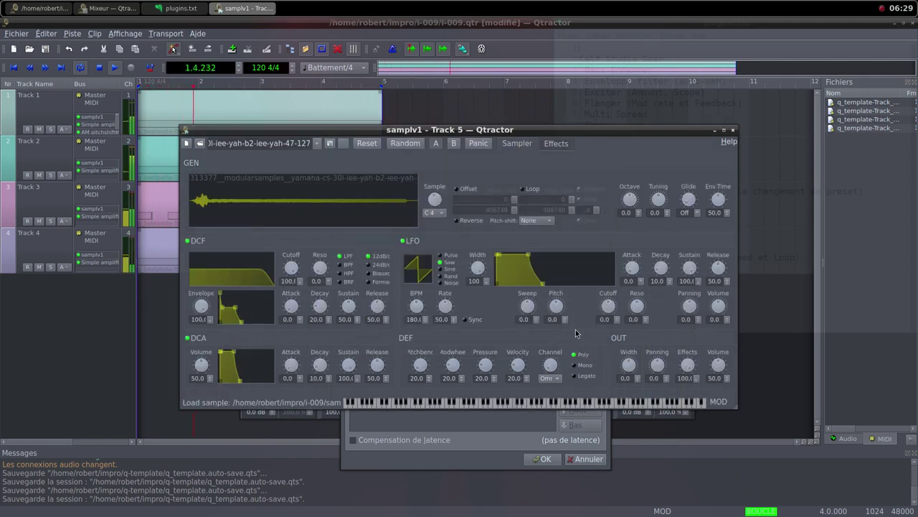
Set the DCA volume to 100 and the OUT volume to 0 in Track 5's samplv1
{"action": "left_click", "coordinate": [206, 371]}
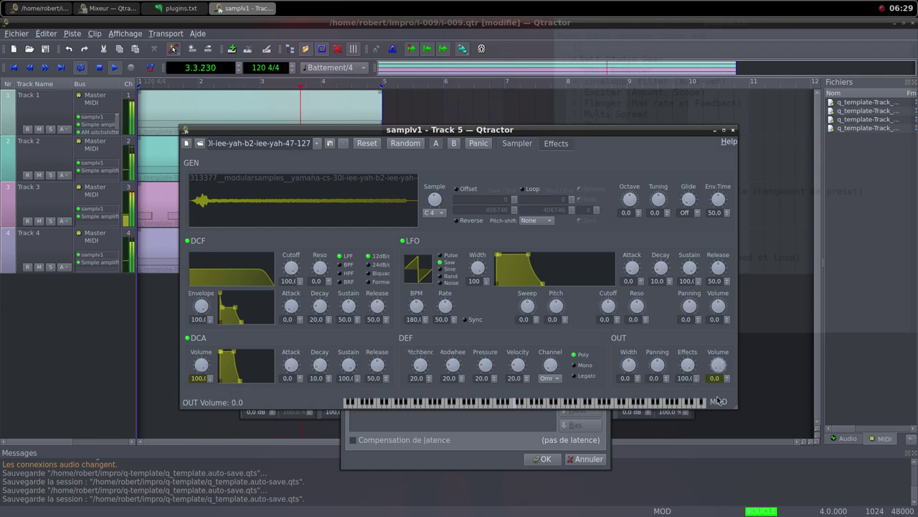
{"action": "left_click", "coordinate": [733, 130]}
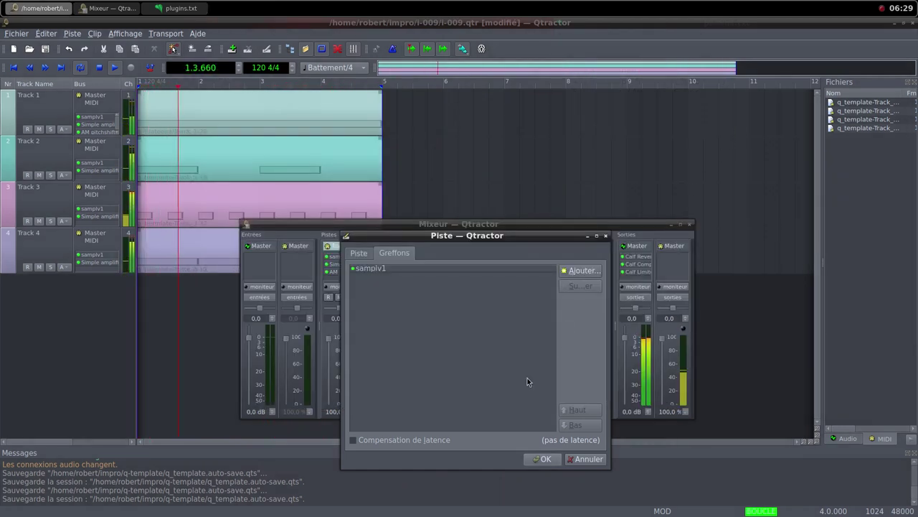
Find the Simple amplifier plugin by searching for "sim", add it to the new track, and finish creating Track 5
{"action": "left_click", "coordinate": [581, 270]}
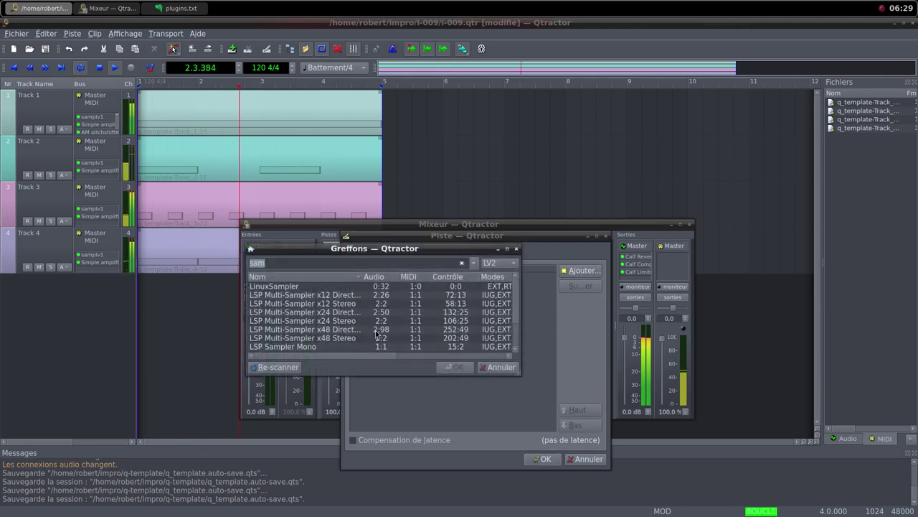
{"action": "type", "text": "s"}
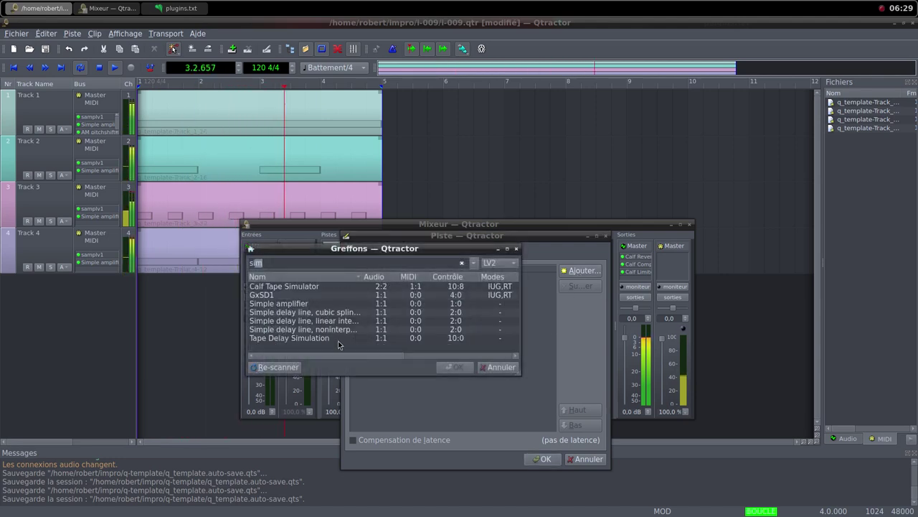
{"action": "double_click", "coordinate": [316, 303]}
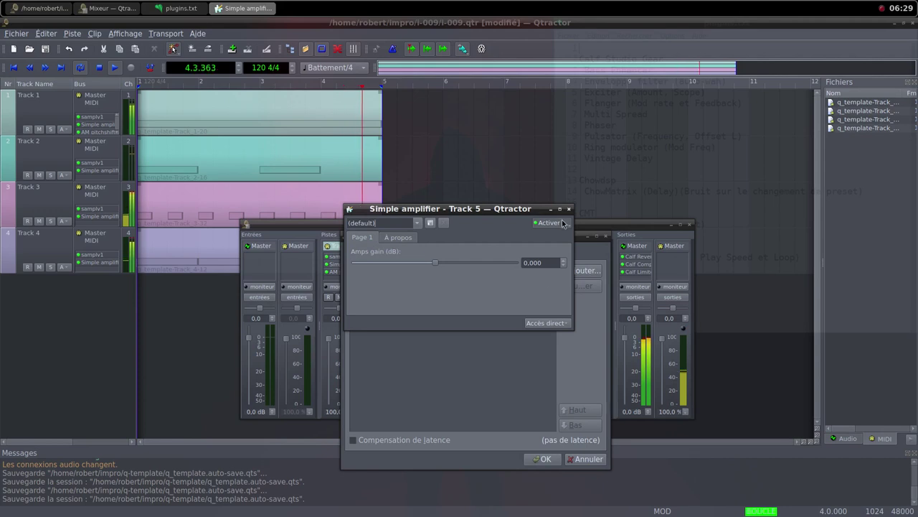
{"action": "left_click", "coordinate": [569, 208]}
{"action": "left_click", "coordinate": [544, 459]}
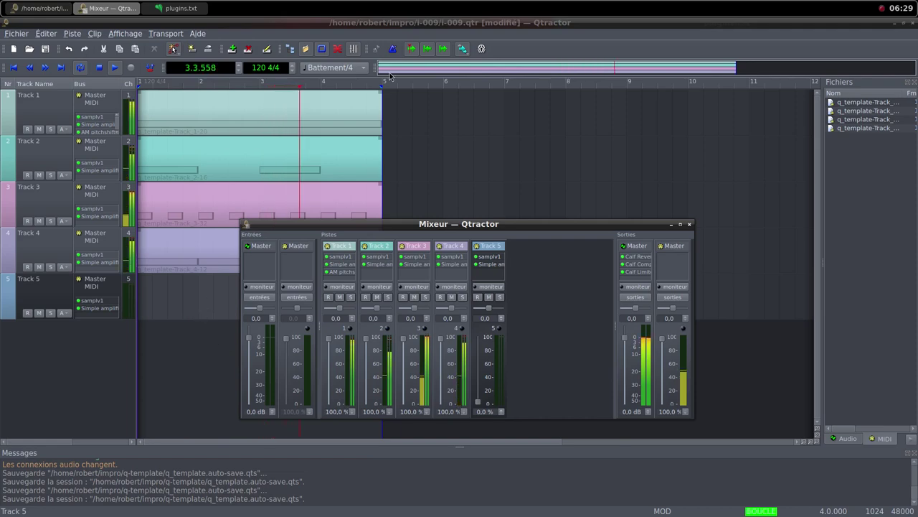
{"action": "key", "text": "alt+Tab"}
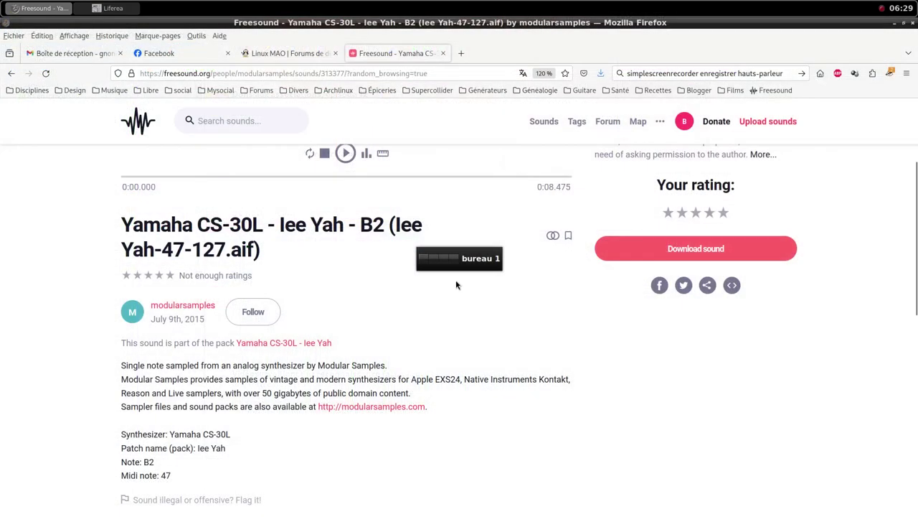
{"action": "middle_click", "coordinate": [402, 5]}
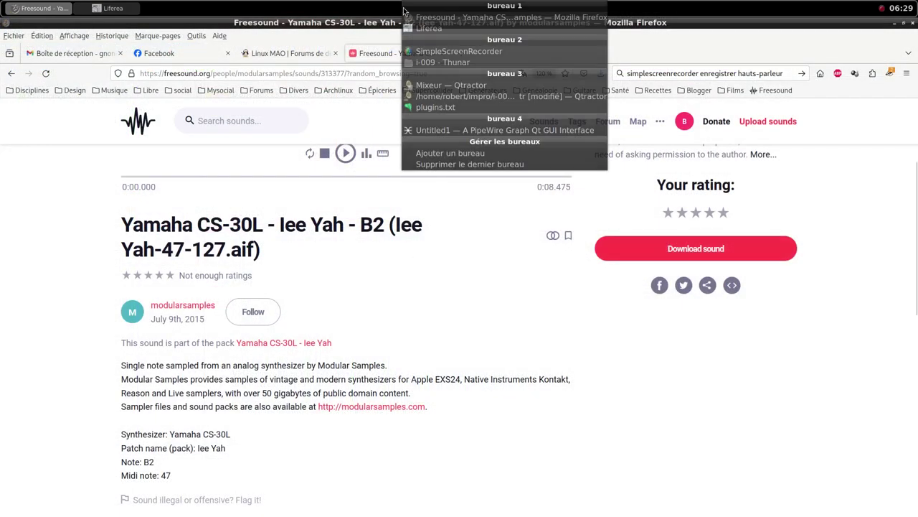
{"action": "left_click", "coordinate": [433, 94]}
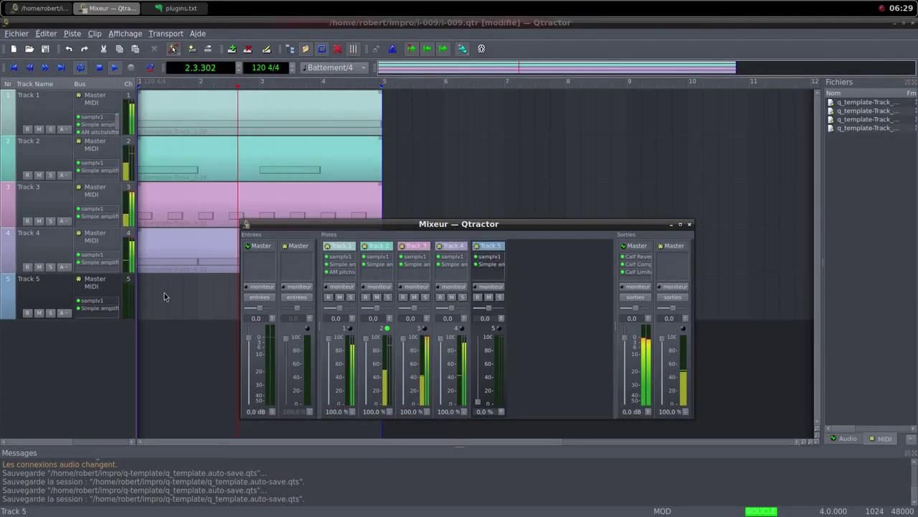
Create a new MIDI clip on Track 5 containing one Do4 (60) note held for four bars from bar 1
{"action": "right_click", "coordinate": [165, 295]}
{"action": "mouse_move", "coordinate": [215, 470]}
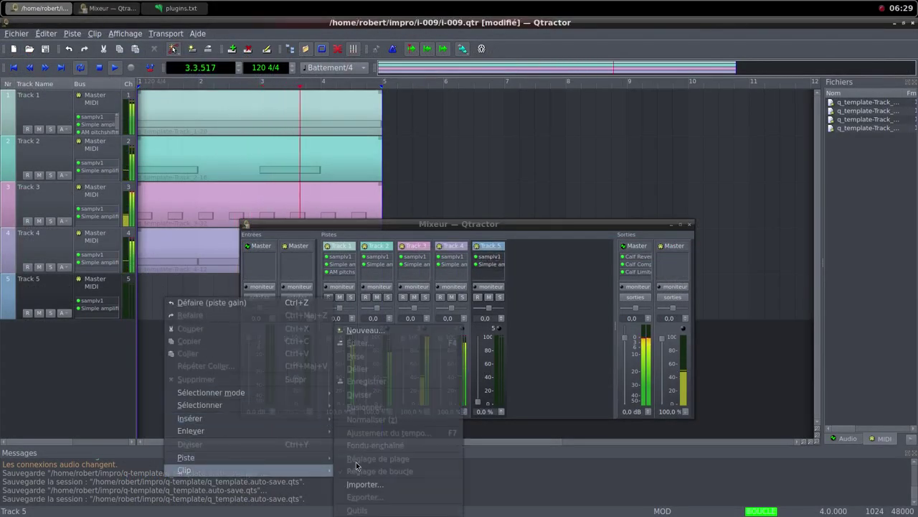
{"action": "left_click", "coordinate": [378, 336]}
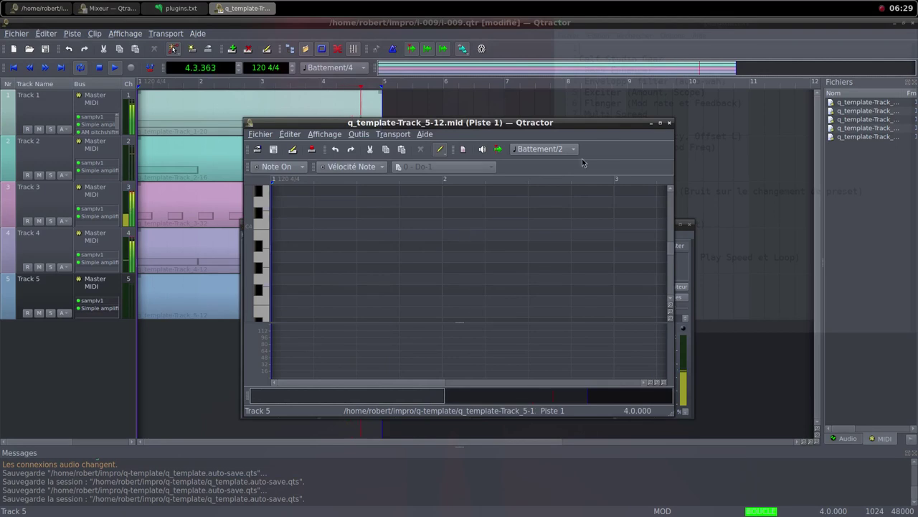
{"action": "left_click", "coordinate": [660, 122]}
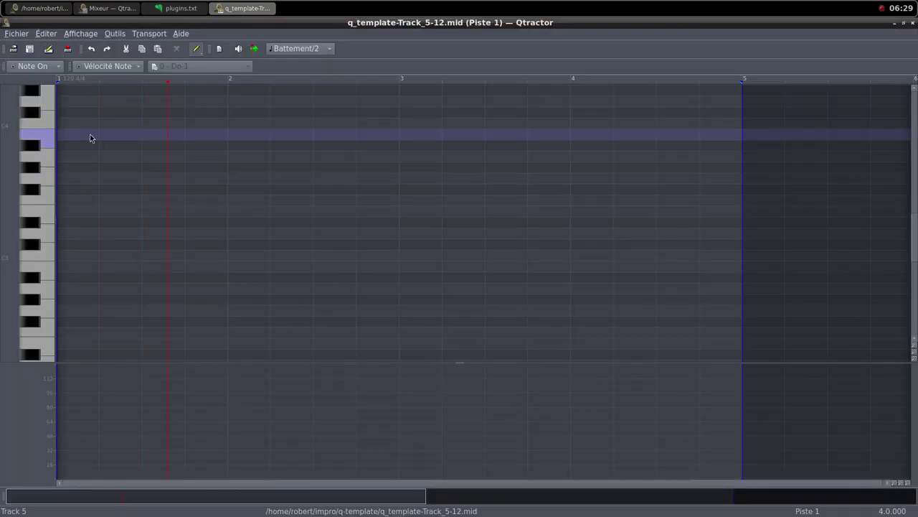
{"action": "left_click_drag", "start_coordinate": [70, 128], "coordinate": [726, 117]}
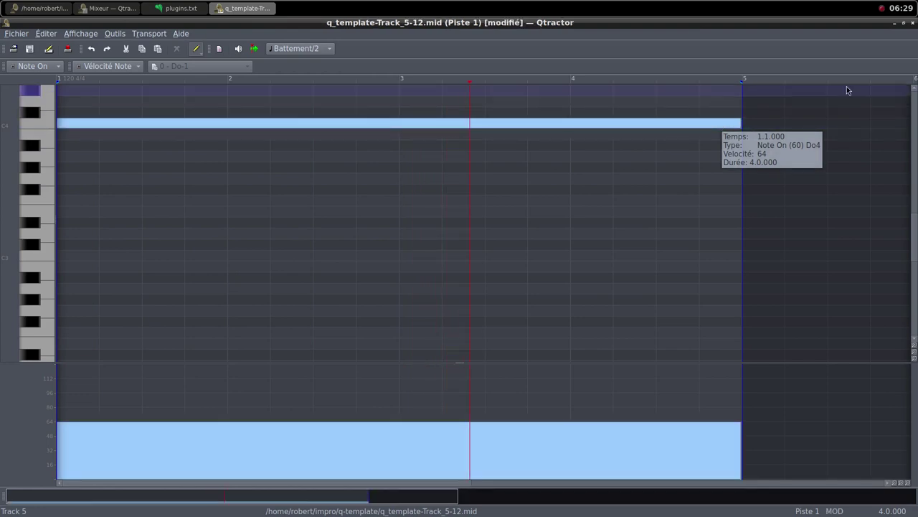
{"action": "left_click", "coordinate": [904, 23]}
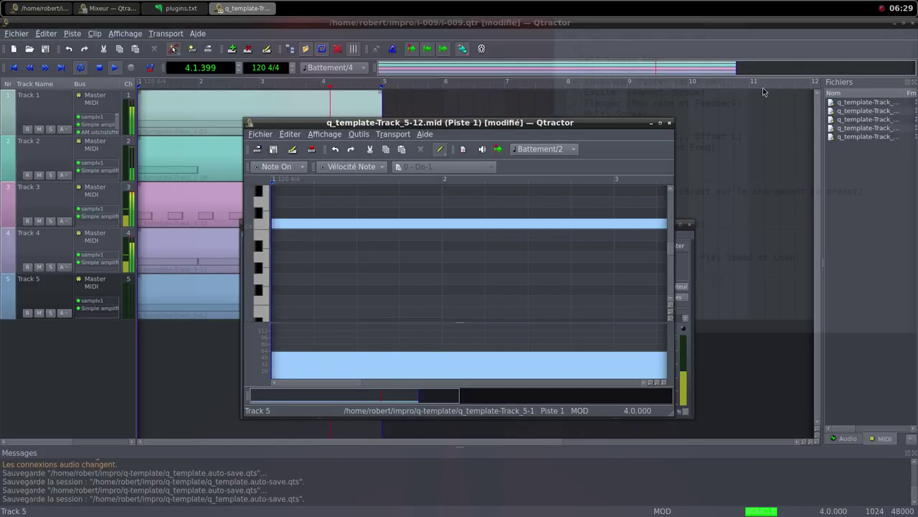
{"action": "left_click", "coordinate": [670, 123]}
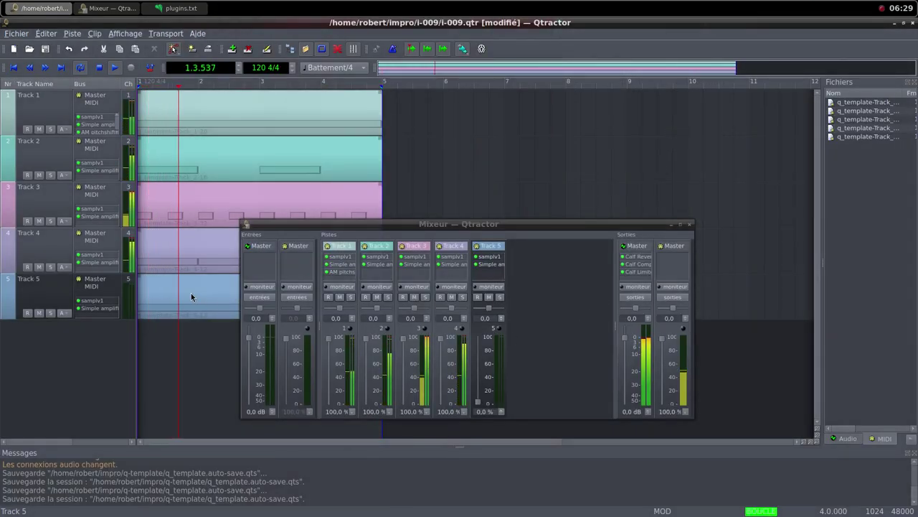
Raise Track 5's mixer level to 100 % and set its Simple amplifier gain to about 23 dB
{"action": "left_click_drag", "start_coordinate": [478, 401], "coordinate": [474, 338]}
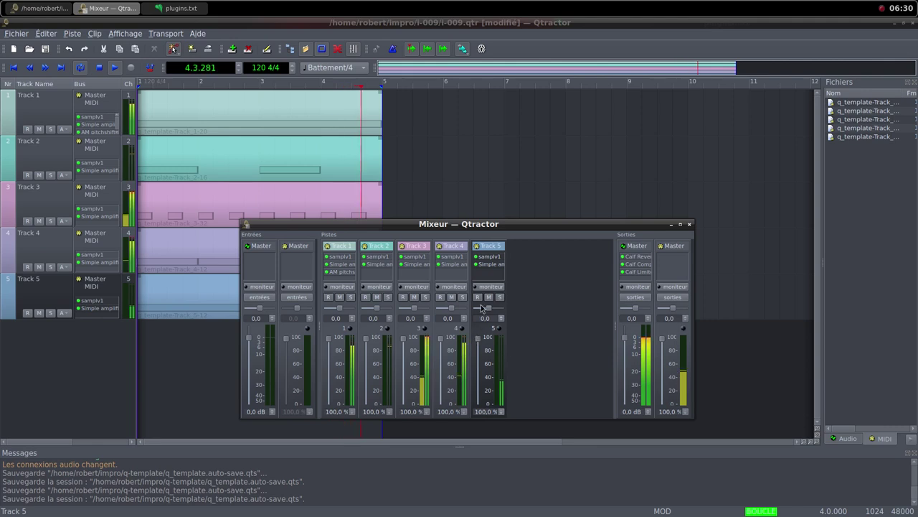
{"action": "double_click", "coordinate": [488, 265]}
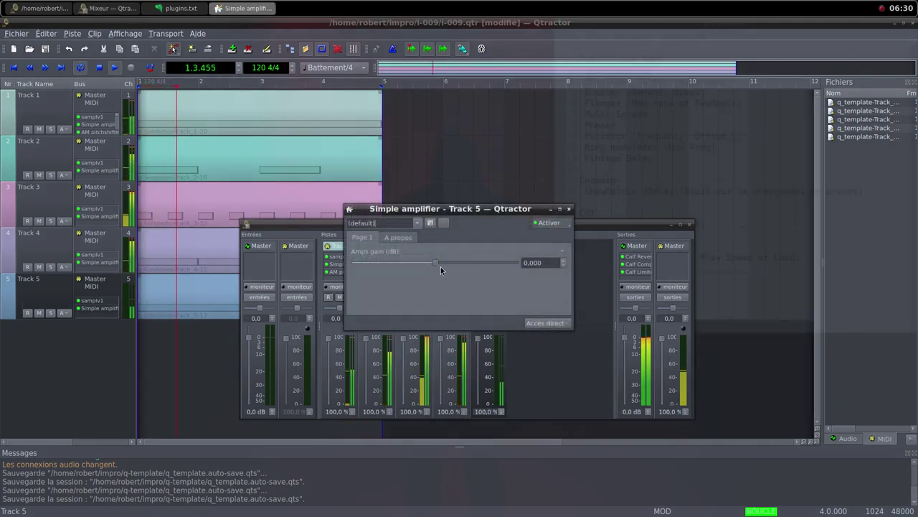
{"action": "left_click_drag", "start_coordinate": [435, 261], "coordinate": [465, 271]}
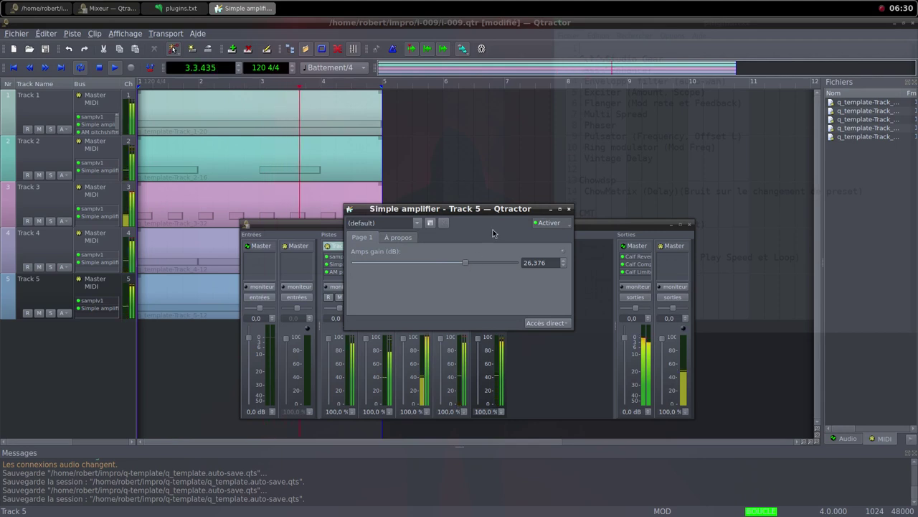
{"action": "left_click_drag", "start_coordinate": [493, 213], "coordinate": [522, 163]}
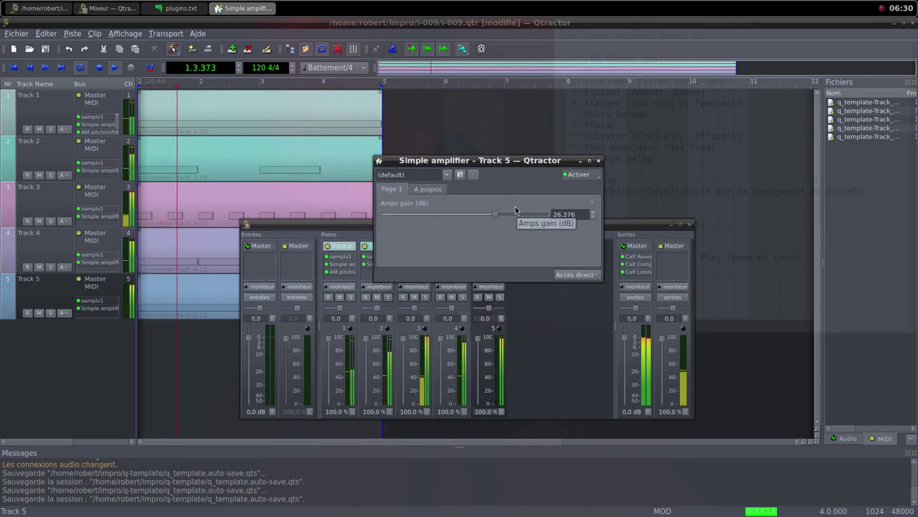
{"action": "left_click_drag", "start_coordinate": [495, 214], "coordinate": [491, 214]}
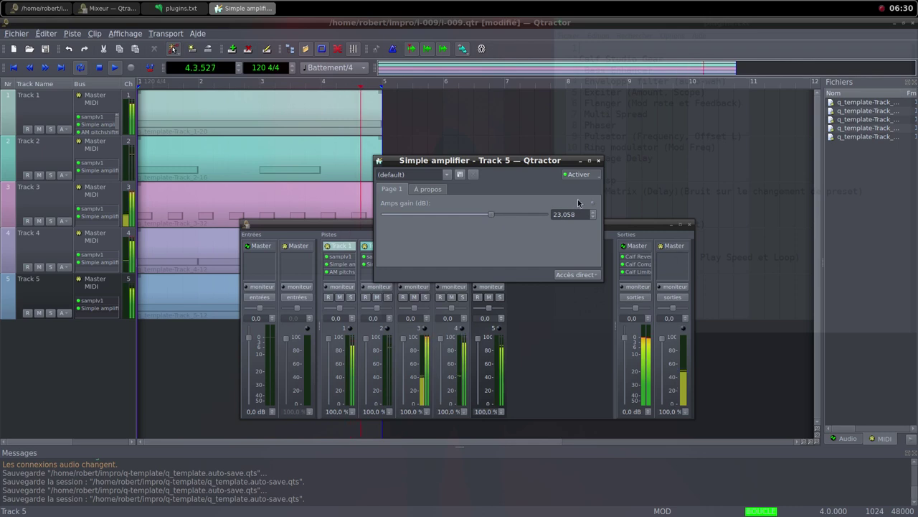
{"action": "left_click", "coordinate": [599, 160]}
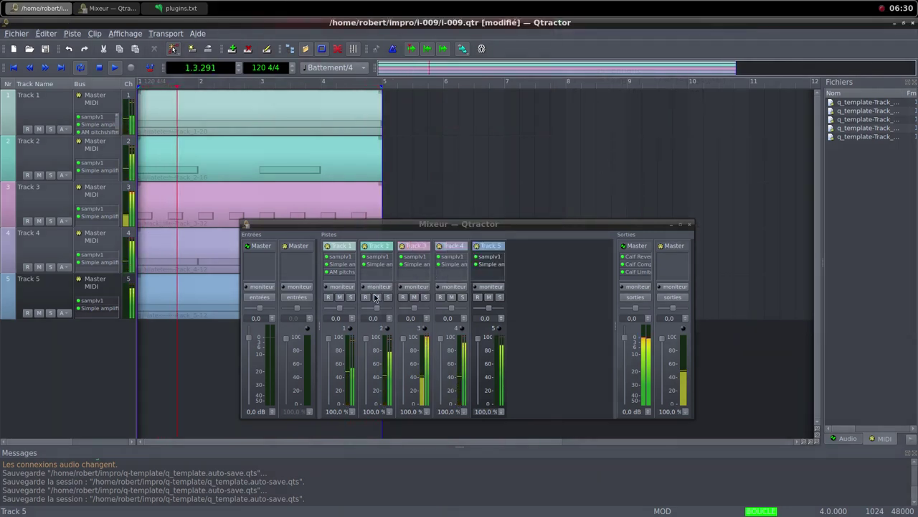
Adjust the pitch shift in Track 1's AM pitchshifter and set that track's Simple amplifier gain to about 17.7 dB
{"action": "double_click", "coordinate": [343, 272]}
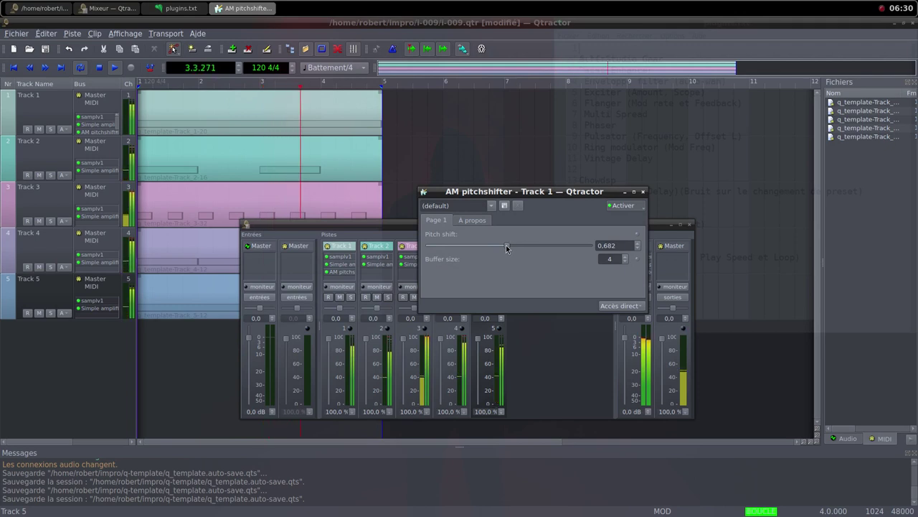
{"action": "left_click_drag", "start_coordinate": [495, 248], "coordinate": [492, 246]}
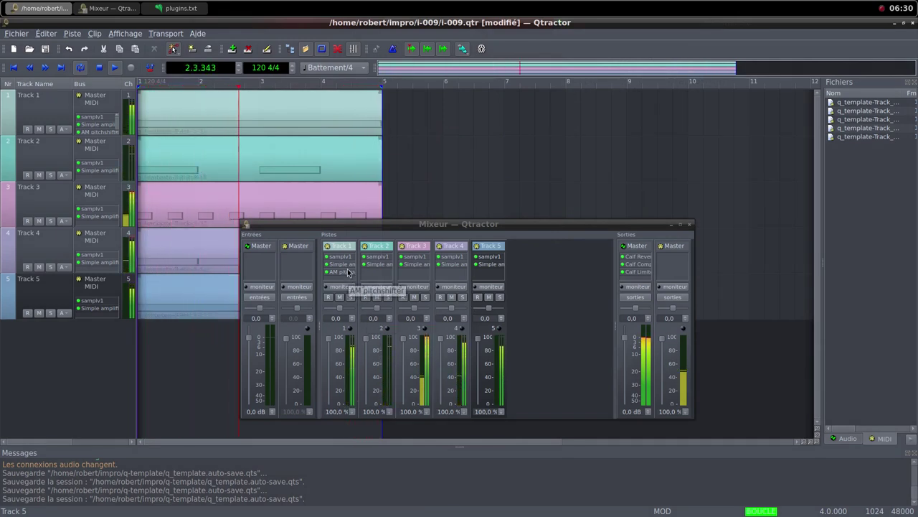
{"action": "double_click", "coordinate": [350, 265]}
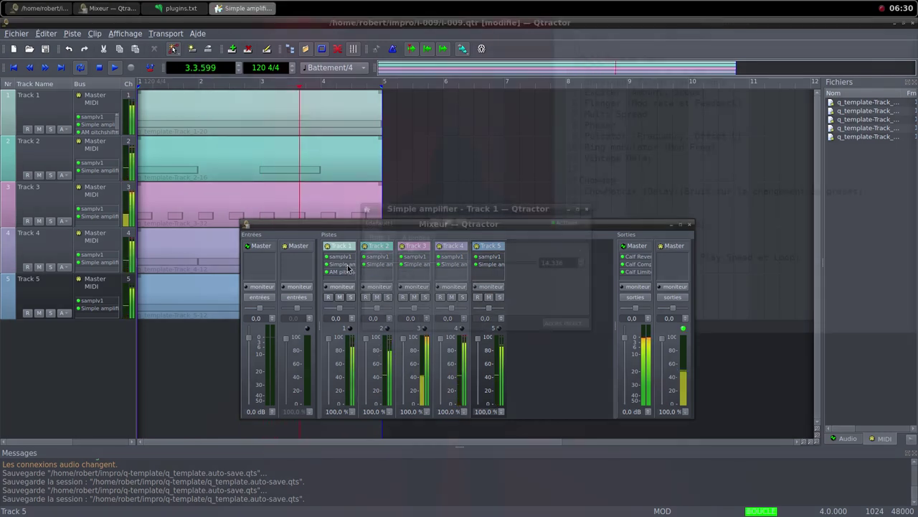
{"action": "left_click_drag", "start_coordinate": [463, 270], "coordinate": [472, 268]}
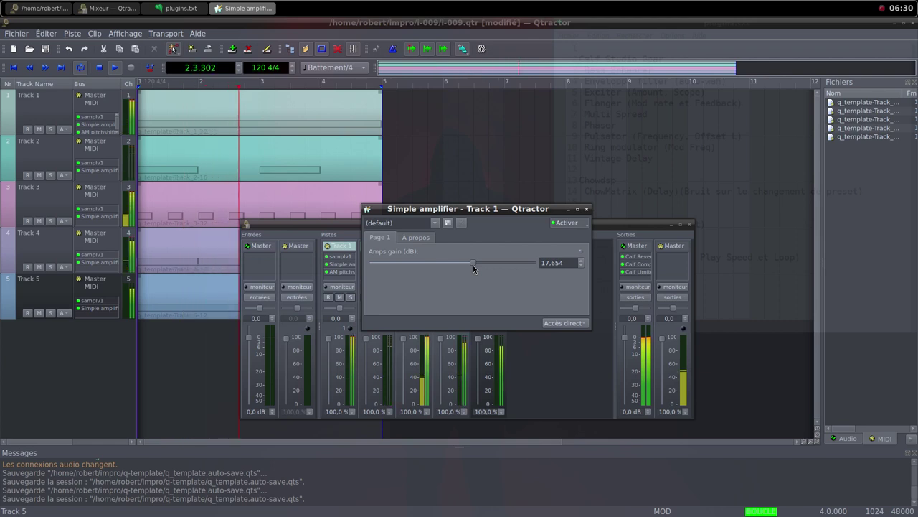
{"action": "left_click", "coordinate": [586, 208]}
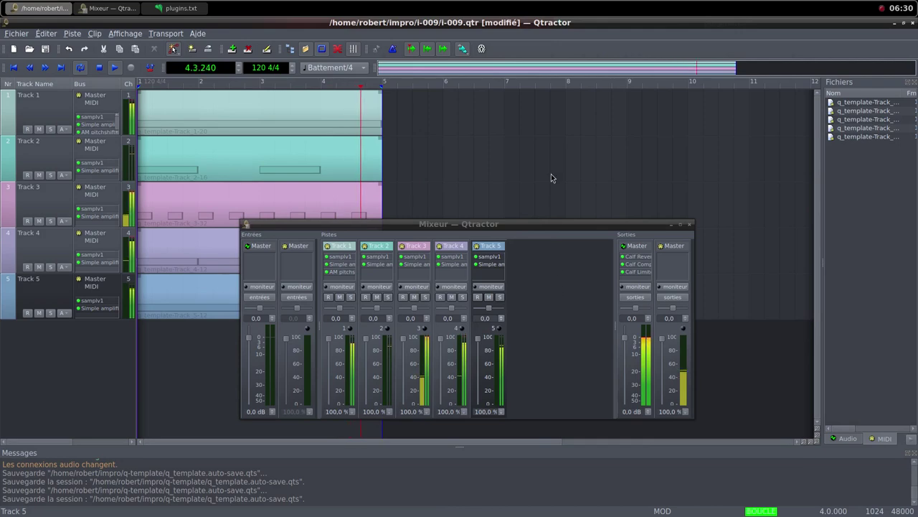
Switch to Freesound in Firefox, get another random sound, and download Sci-Fi_Riser_2.wav into the i-009/samples folder
{"action": "middle_click", "coordinate": [546, 7]}
{"action": "left_click", "coordinate": [584, 20]}
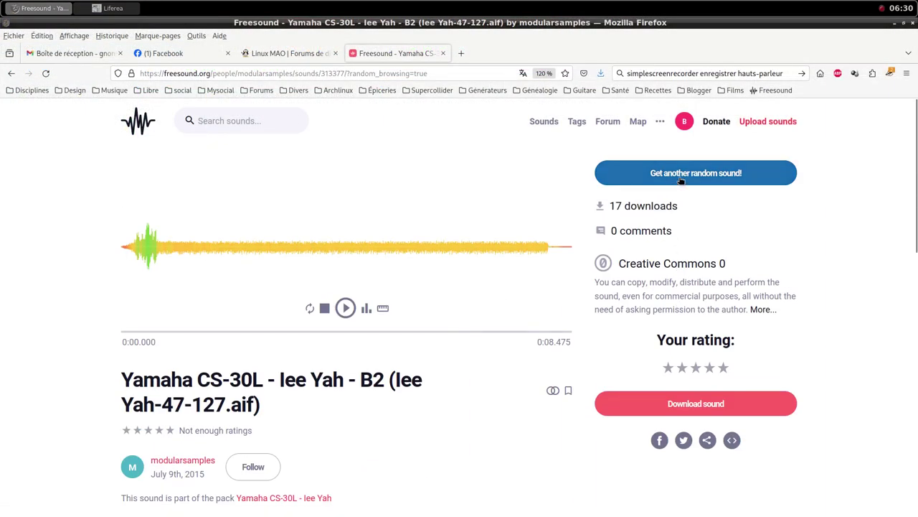
{"action": "left_click", "coordinate": [681, 180]}
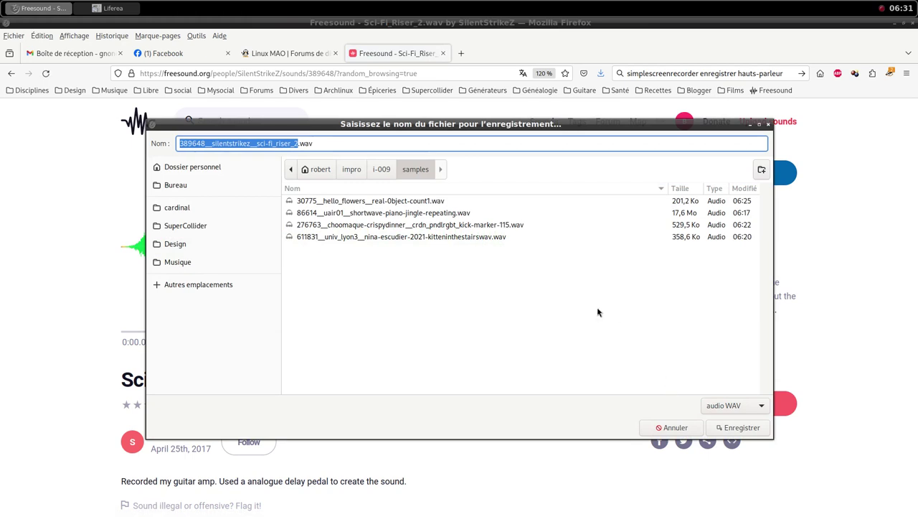
{"action": "left_click", "coordinate": [744, 427]}
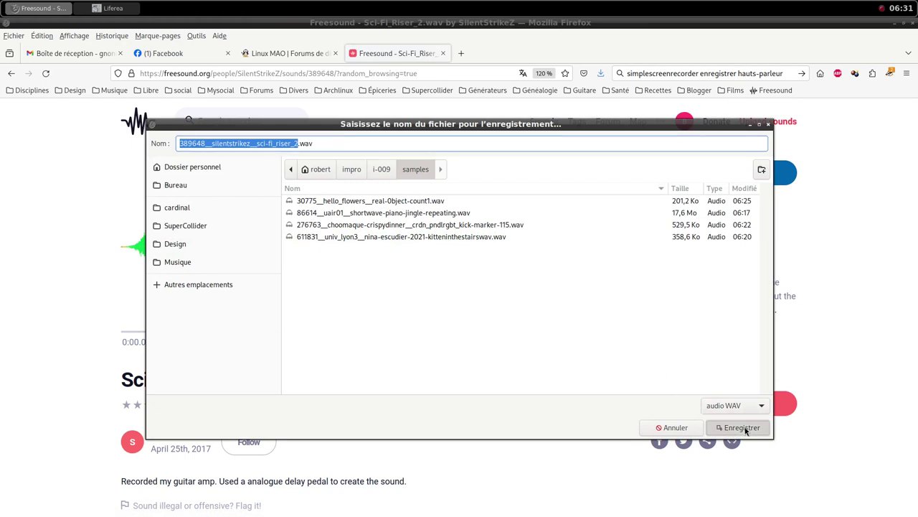
Switch back to Qtractor and start adding a sixth track of type MIDI
{"action": "middle_click", "coordinate": [518, 5]}
{"action": "left_click", "coordinate": [566, 102]}
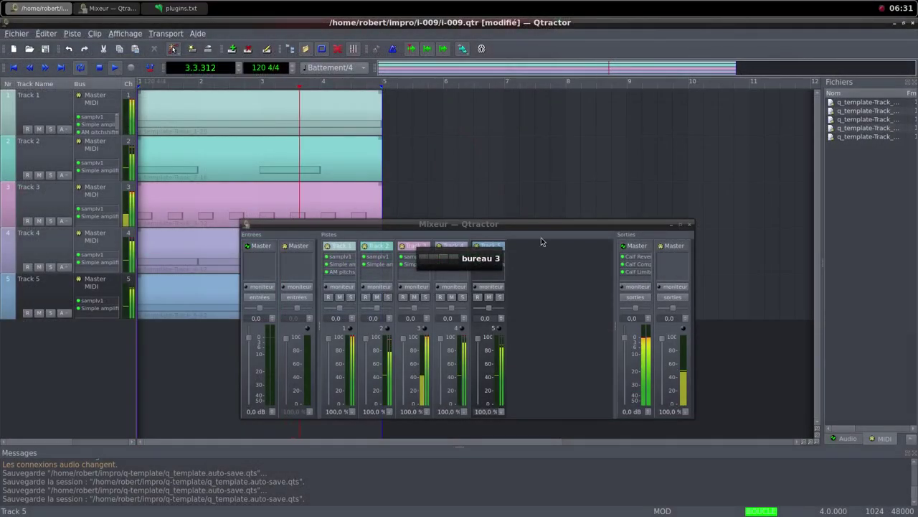
{"action": "right_click", "coordinate": [525, 291]}
{"action": "left_click", "coordinate": [538, 296]}
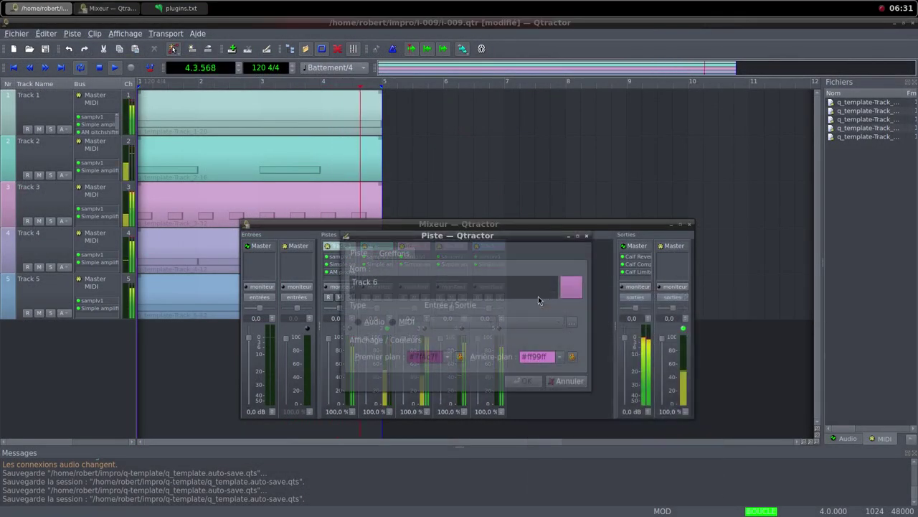
{"action": "left_click", "coordinate": [397, 321]}
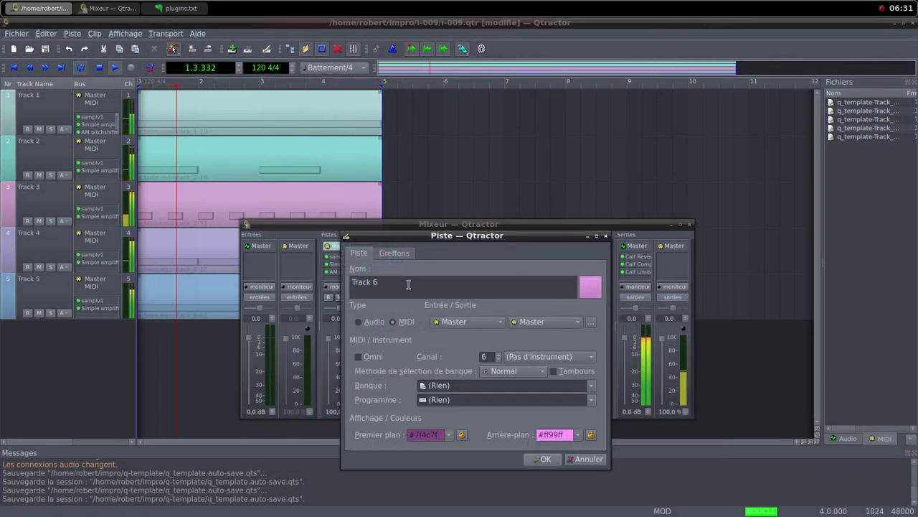
Search the plugins for "sam" and add samplv1 to the new Track 6
{"action": "left_click", "coordinate": [396, 254]}
{"action": "left_click", "coordinate": [580, 269]}
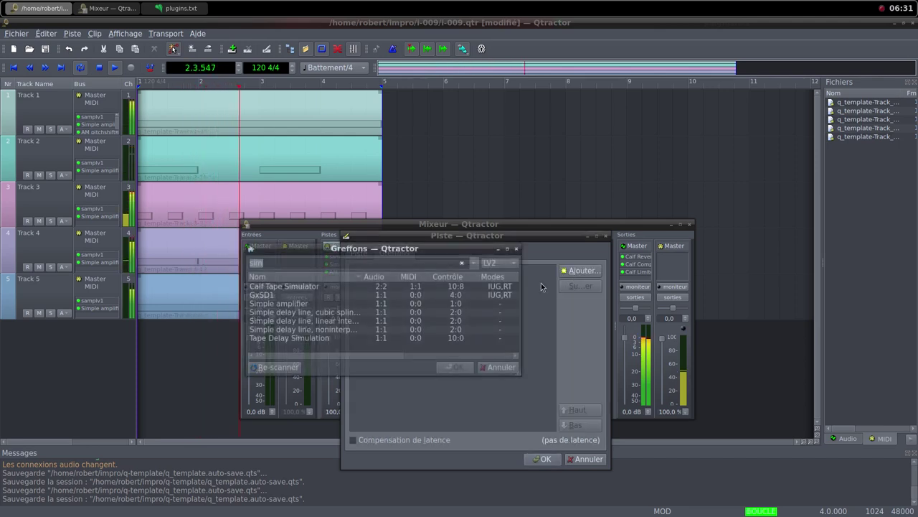
{"action": "type", "text": "sam"}
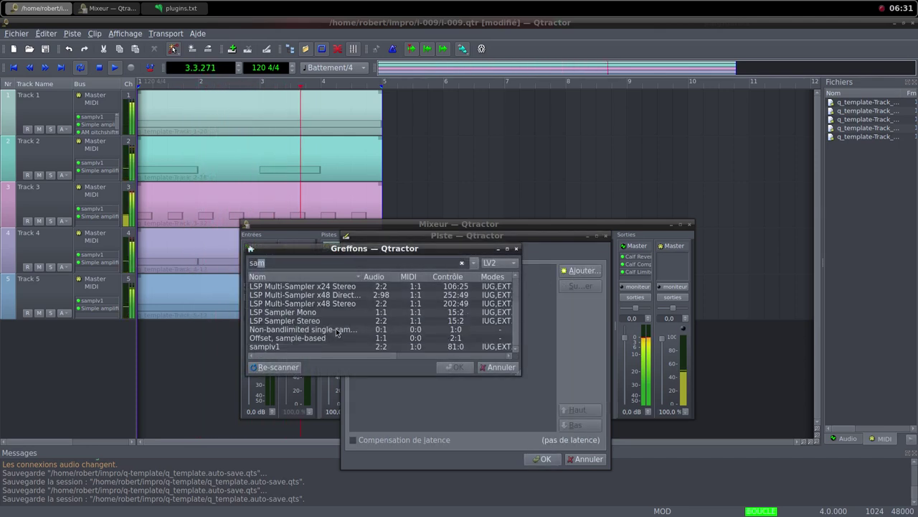
{"action": "left_click", "coordinate": [319, 346]}
{"action": "double_click", "coordinate": [319, 346]}
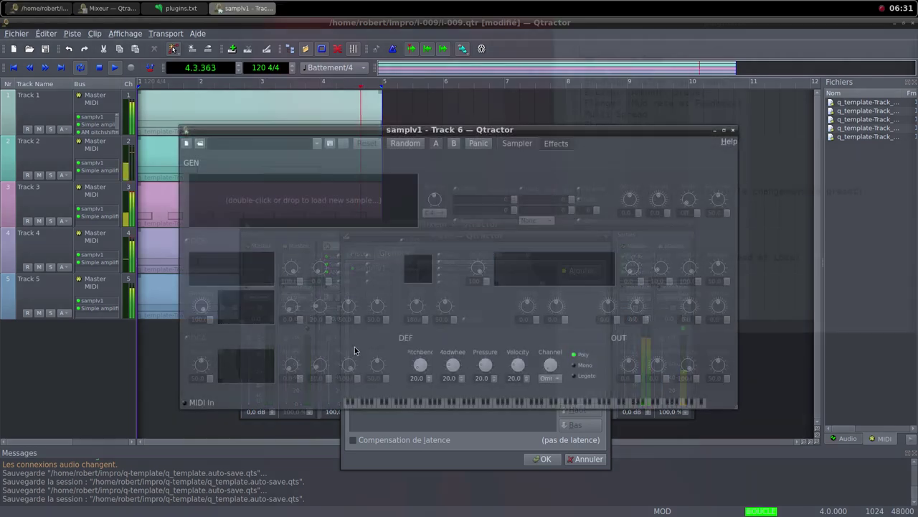
Load the sci-fi_riser_2.wav sample from i-009/samples into Track 6's samplv1 and set its DCA and output volumes to 100
{"action": "double_click", "coordinate": [335, 200]}
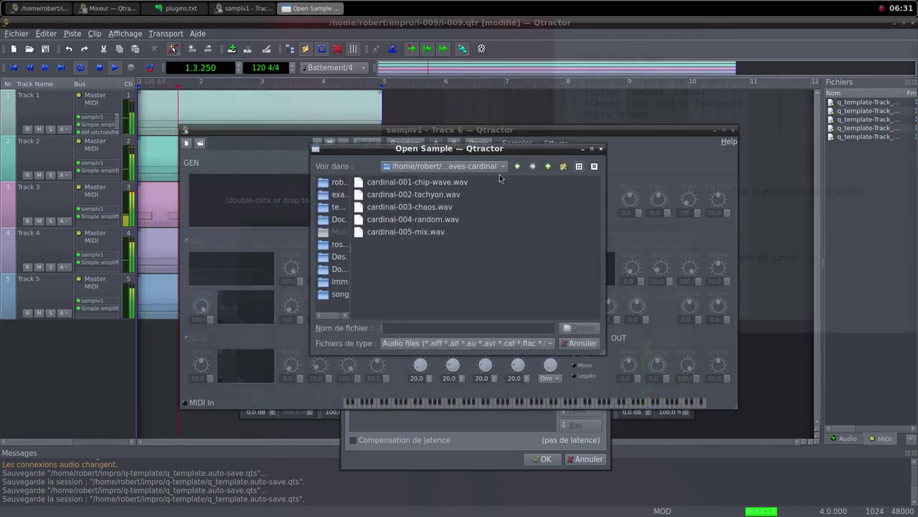
{"action": "left_click", "coordinate": [547, 166]}
{"action": "double_click", "coordinate": [368, 281]}
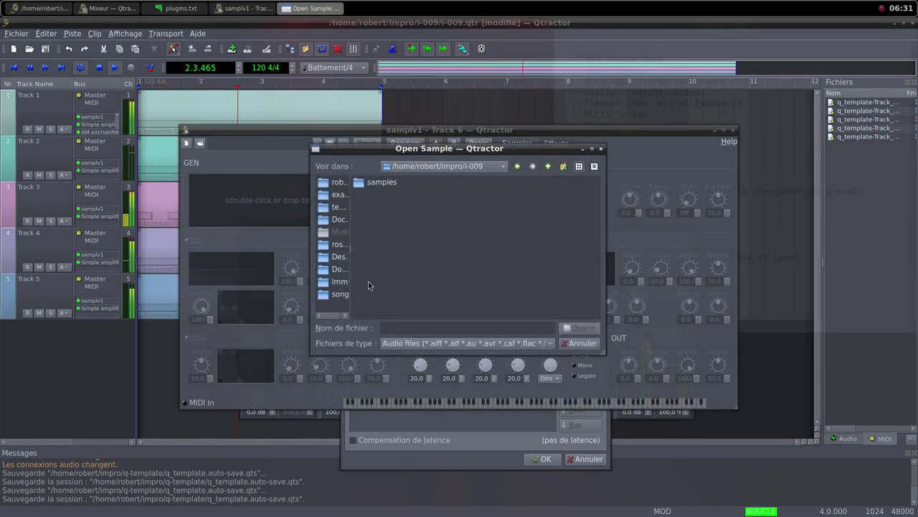
{"action": "double_click", "coordinate": [387, 183]}
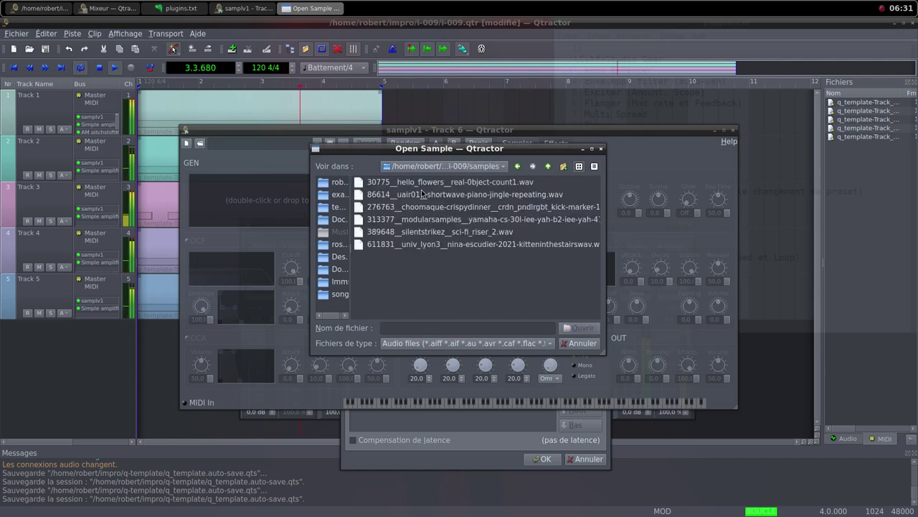
{"action": "left_click", "coordinate": [468, 232]}
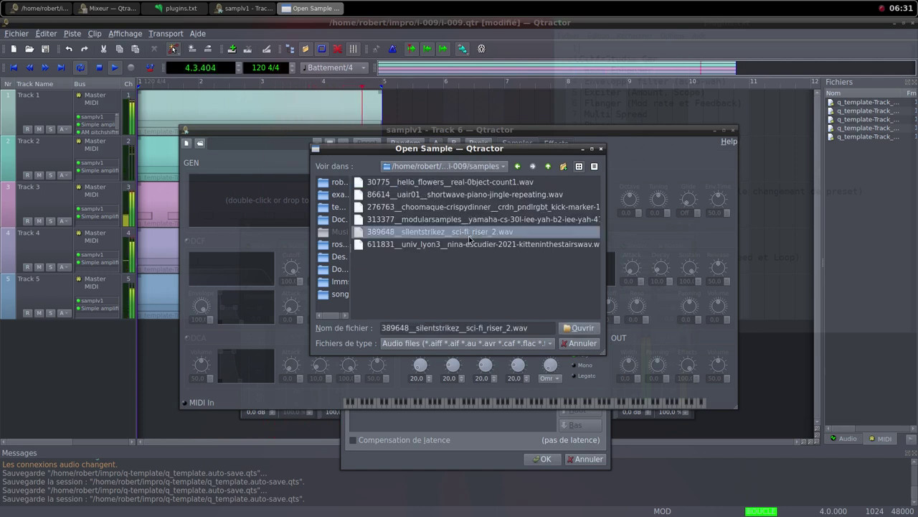
{"action": "left_click", "coordinate": [566, 327]}
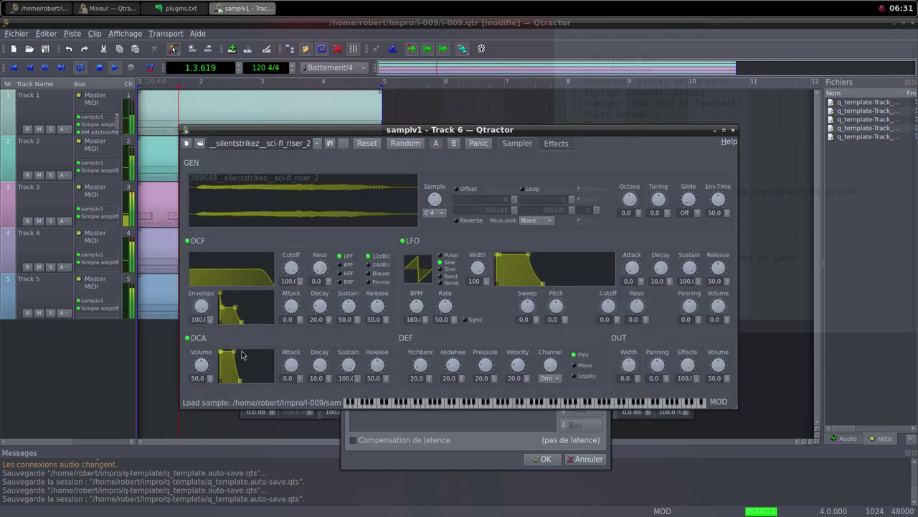
{"action": "left_click_drag", "start_coordinate": [210, 372], "coordinate": [212, 393]}
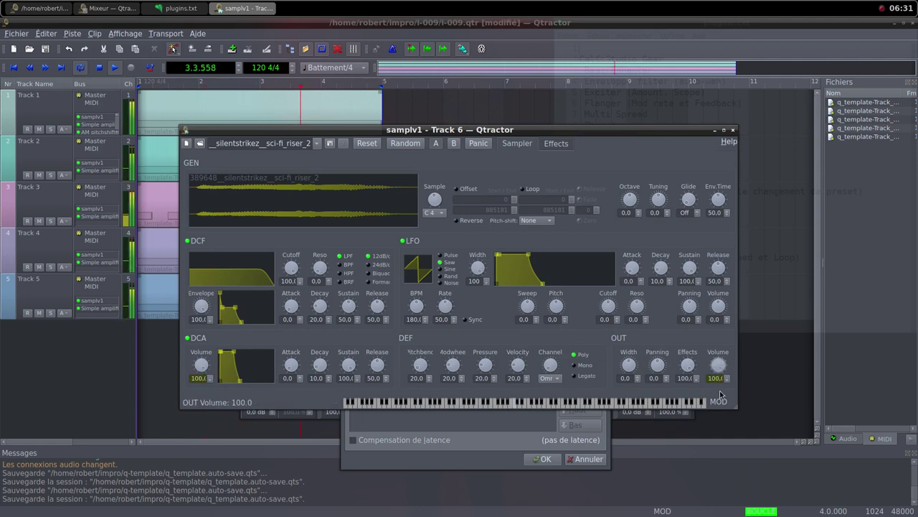
{"action": "left_click", "coordinate": [732, 130]}
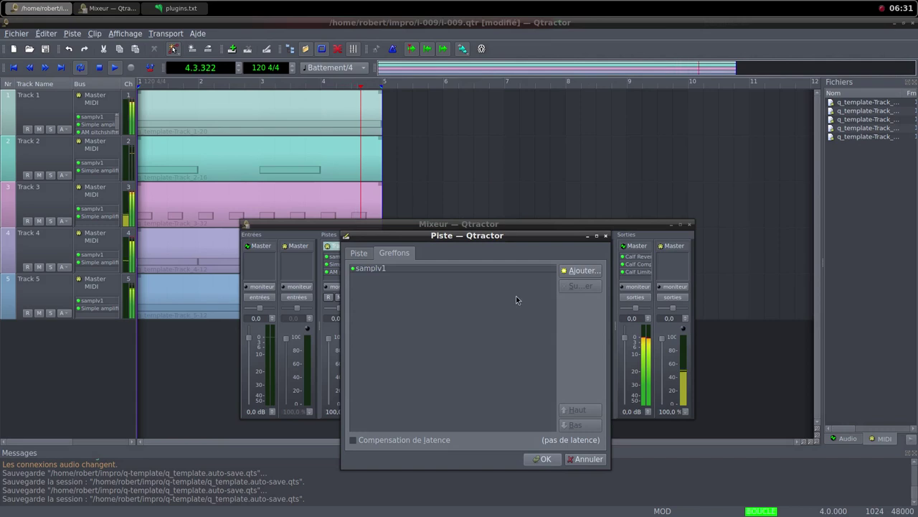
Add the Simple amplifier plugin to Track 6, finish creating the track, and lower its mixer volume to 0%
{"action": "left_click", "coordinate": [580, 271]}
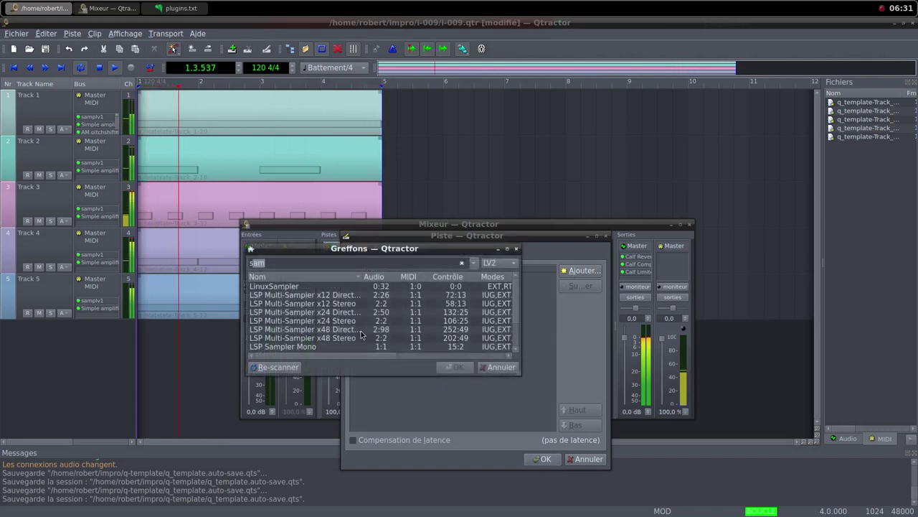
{"action": "type", "text": "sim"}
{"action": "double_click", "coordinate": [298, 304]}
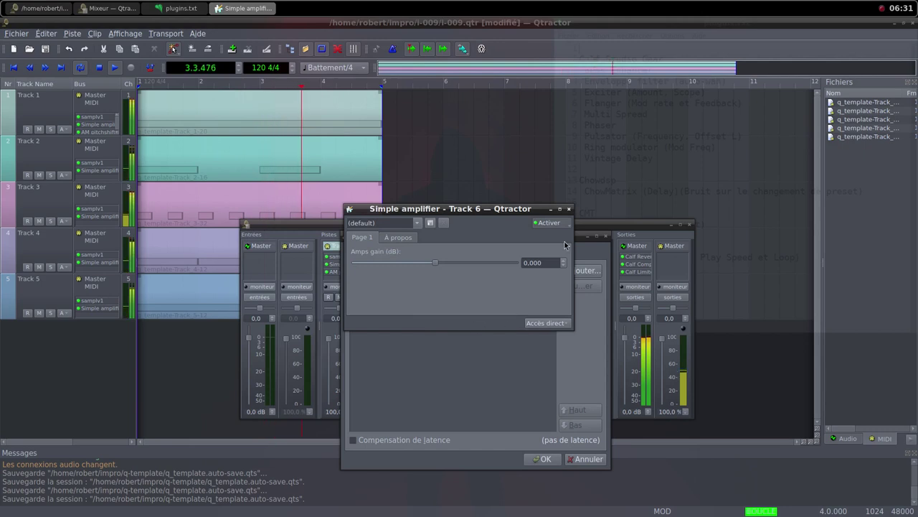
{"action": "left_click", "coordinate": [568, 209]}
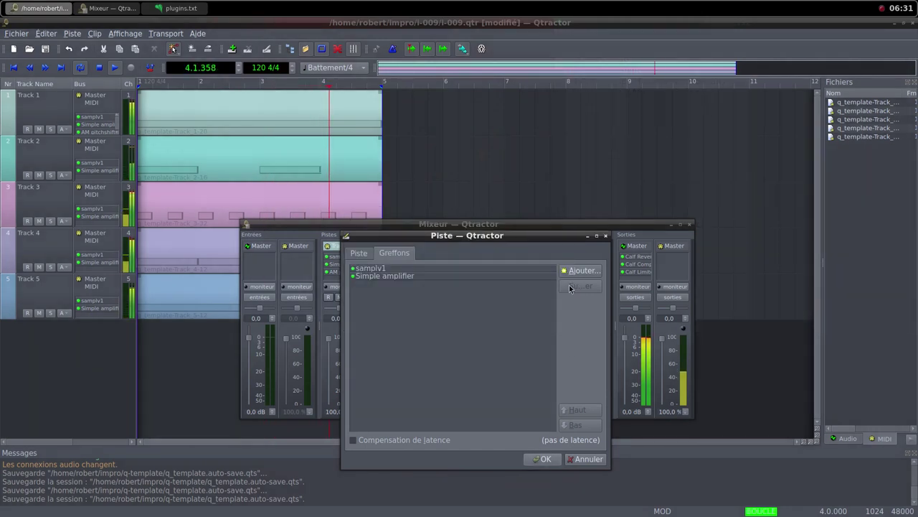
{"action": "left_click", "coordinate": [541, 459]}
{"action": "left_click_drag", "start_coordinate": [515, 337], "coordinate": [514, 406]}
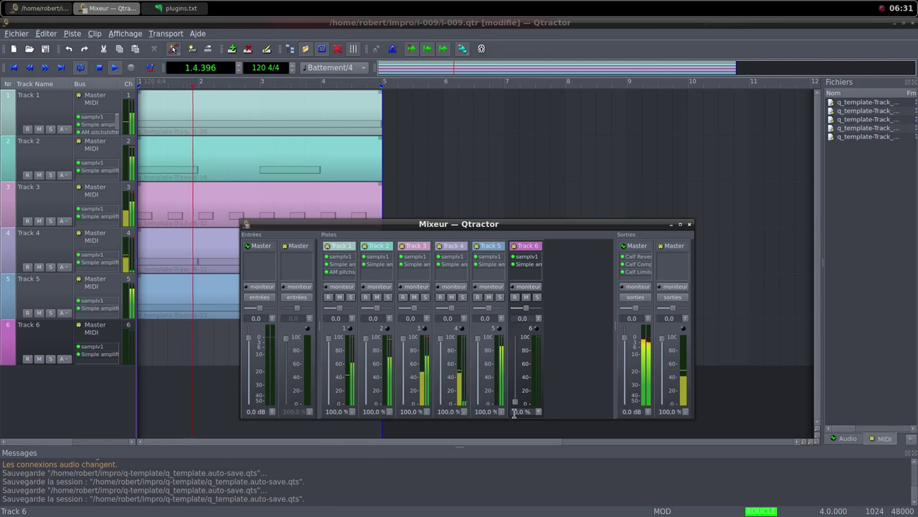
Create a new MIDI clip on Track 6 and draw one C4 note spanning all four bars
{"action": "right_click", "coordinate": [179, 342]}
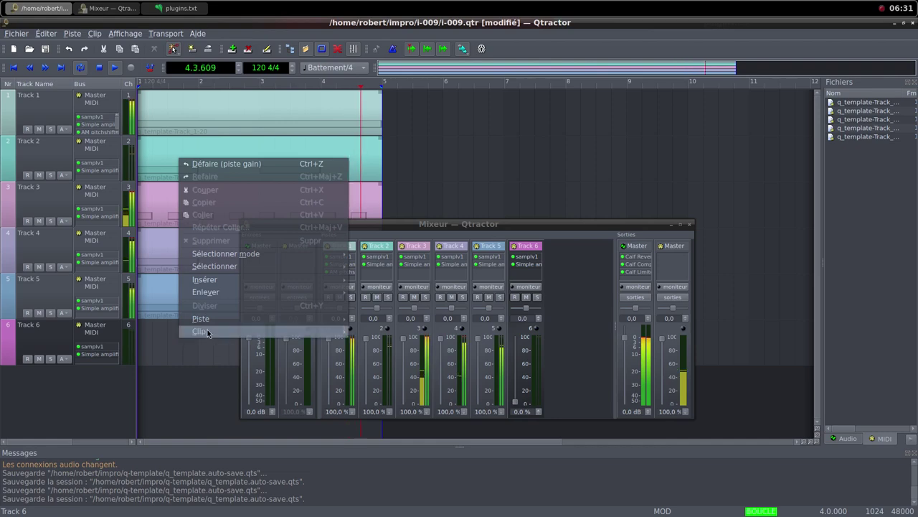
{"action": "mouse_move", "coordinate": [208, 331]}
{"action": "left_click", "coordinate": [380, 345]}
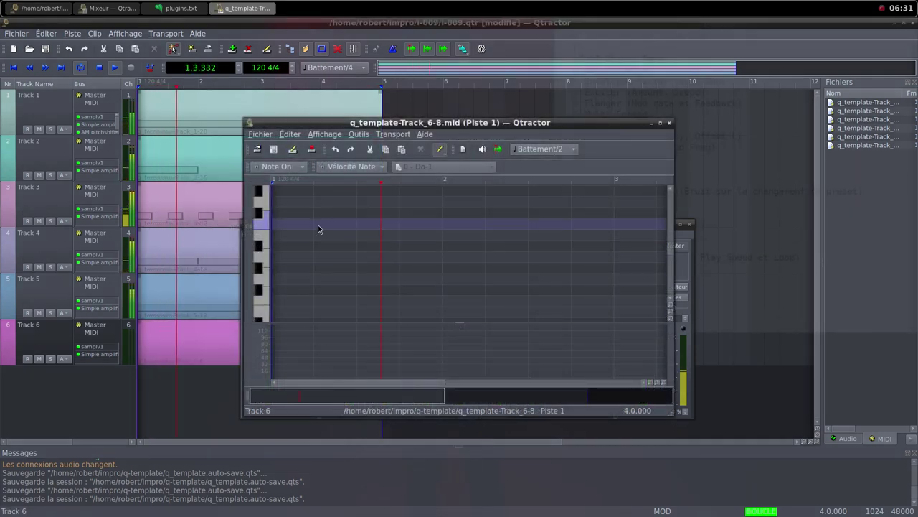
{"action": "left_click", "coordinate": [661, 123]}
{"action": "left_click", "coordinate": [66, 123]}
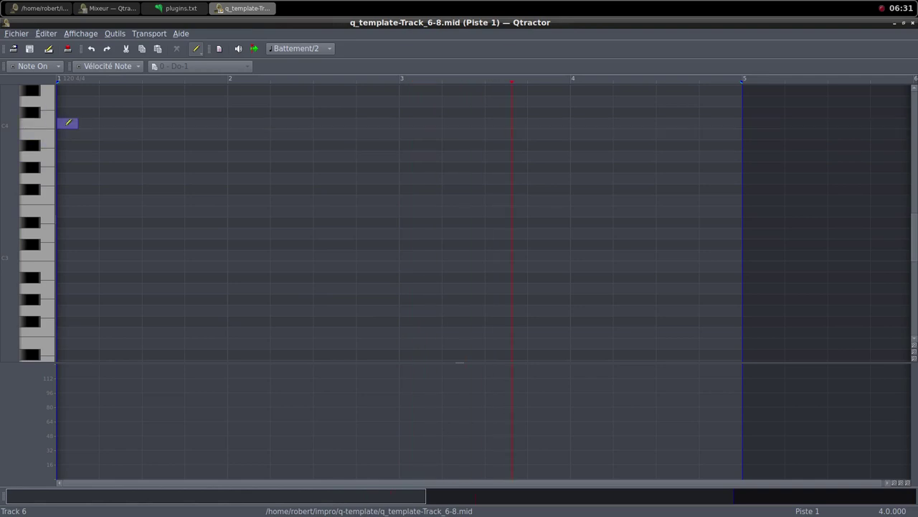
{"action": "mouse_move", "coordinate": [68, 122]}
{"action": "left_mouse_down"}
{"action": "mouse_move", "coordinate": [326, 140]}
{"action": "mouse_move", "coordinate": [370, 124]}
{"action": "mouse_move", "coordinate": [735, 116]}
{"action": "left_mouse_up"}
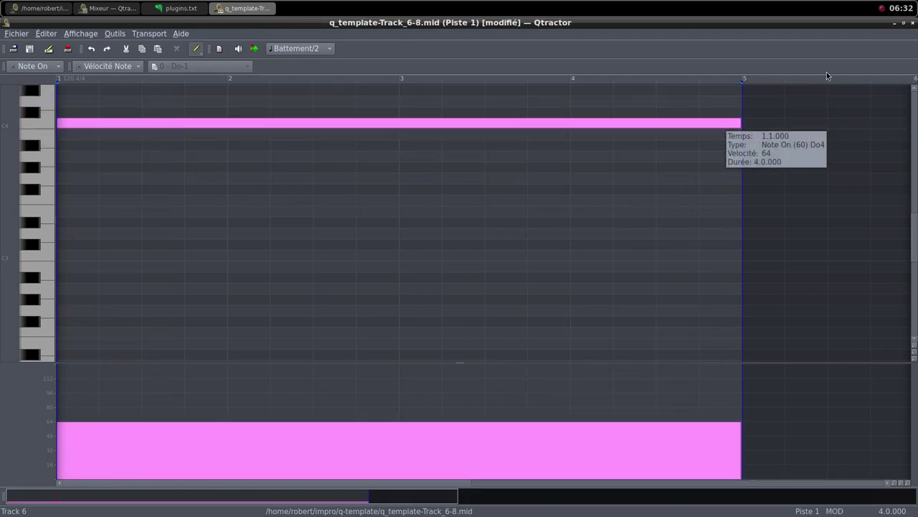
{"action": "left_click", "coordinate": [904, 24]}
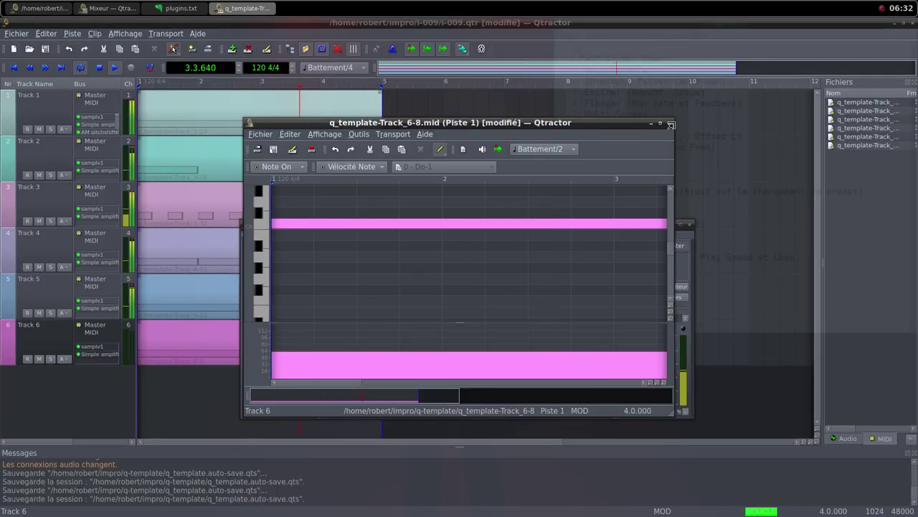
{"action": "left_click", "coordinate": [669, 124]}
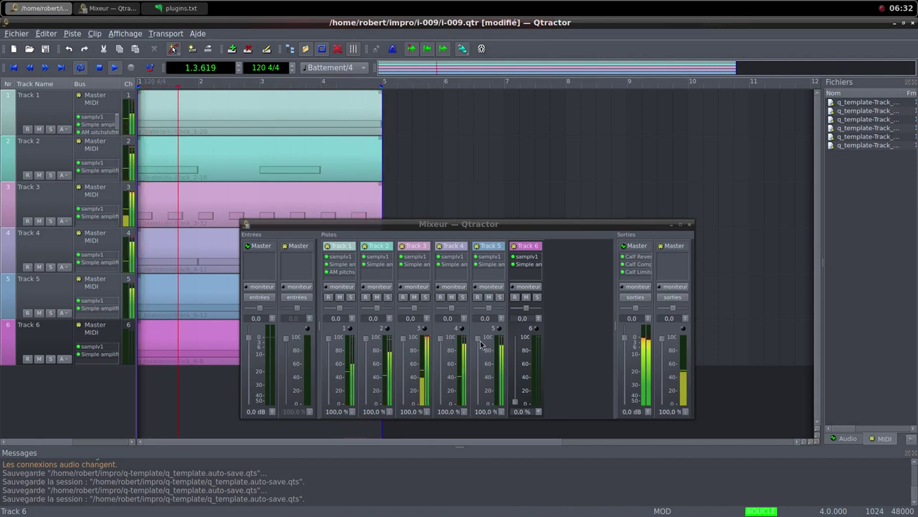
Fade the mixer volumes of Tracks 5, 4 and 3 down to 0%, one after another
{"action": "left_click_drag", "start_coordinate": [480, 339], "coordinate": [483, 410]}
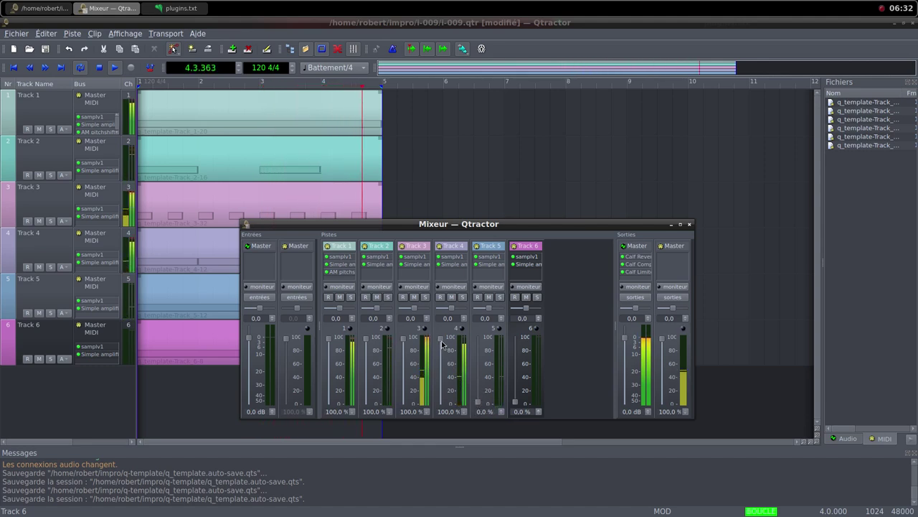
{"action": "left_click_drag", "start_coordinate": [441, 344], "coordinate": [442, 406]}
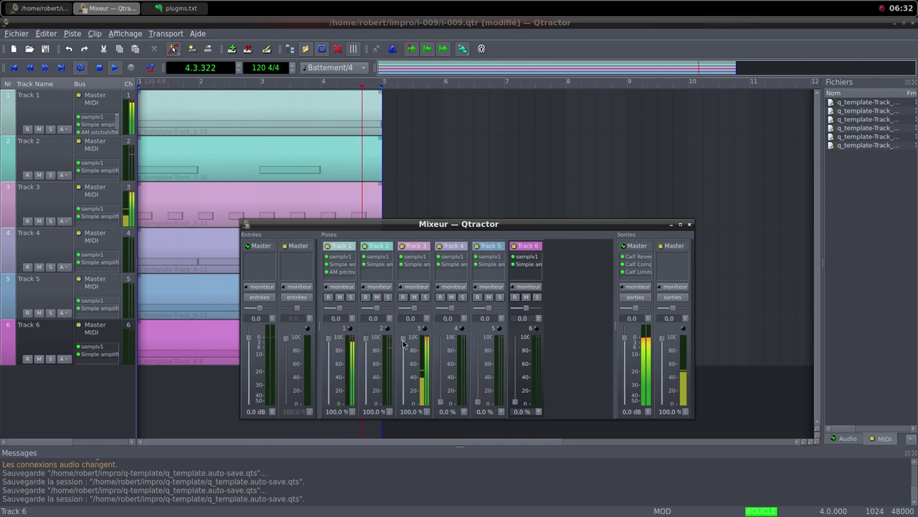
{"action": "left_click_drag", "start_coordinate": [403, 345], "coordinate": [412, 404]}
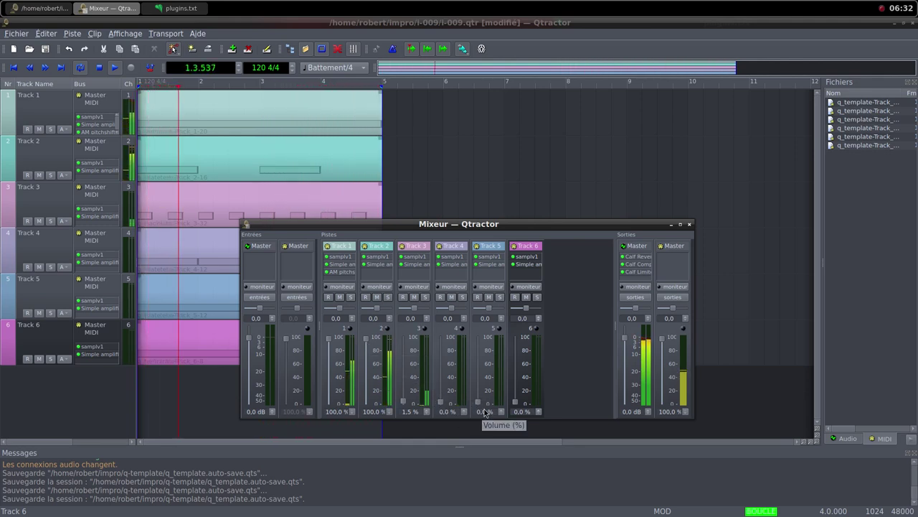
Raise Track 6's mixer volume gradually to 100% and set its Simple amplifier gain to about 18.9 dB
{"action": "left_click_drag", "start_coordinate": [515, 401], "coordinate": [516, 382]}
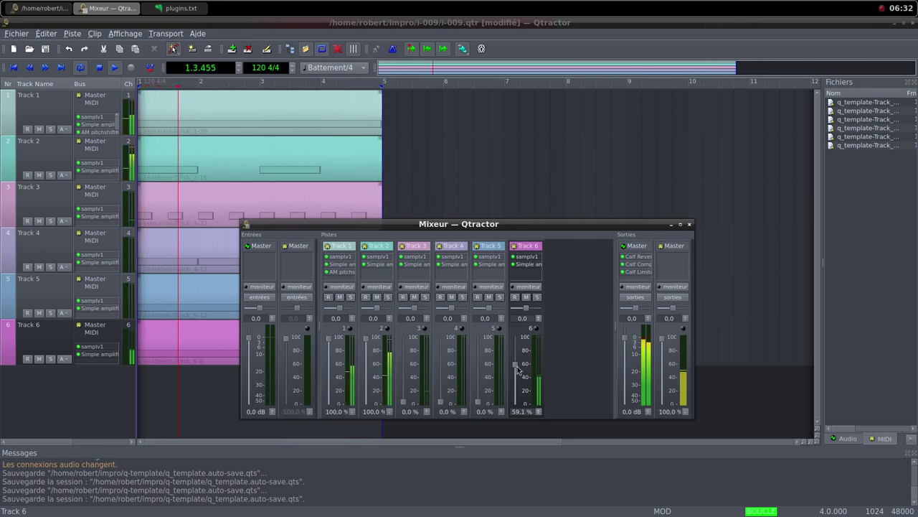
{"action": "left_click_drag", "start_coordinate": [517, 367], "coordinate": [517, 279]}
{"action": "double_click", "coordinate": [517, 264]}
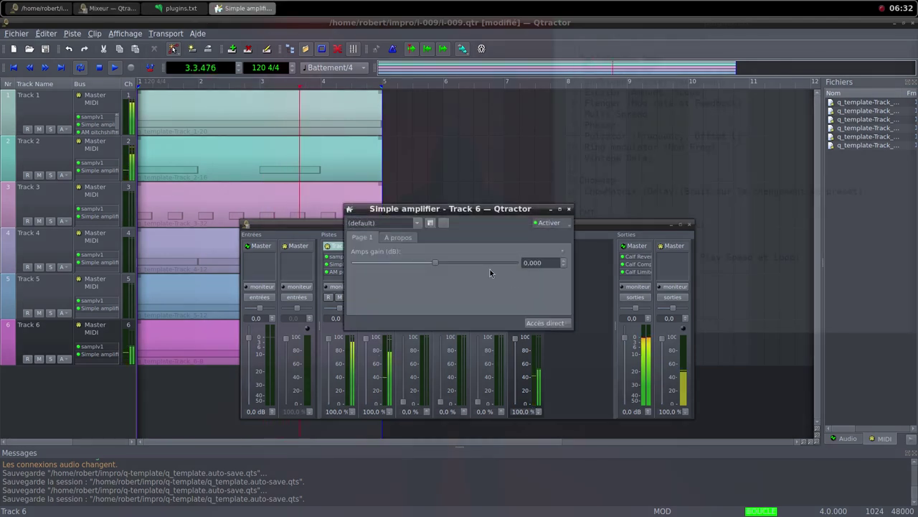
{"action": "left_click_drag", "start_coordinate": [437, 262], "coordinate": [458, 266]}
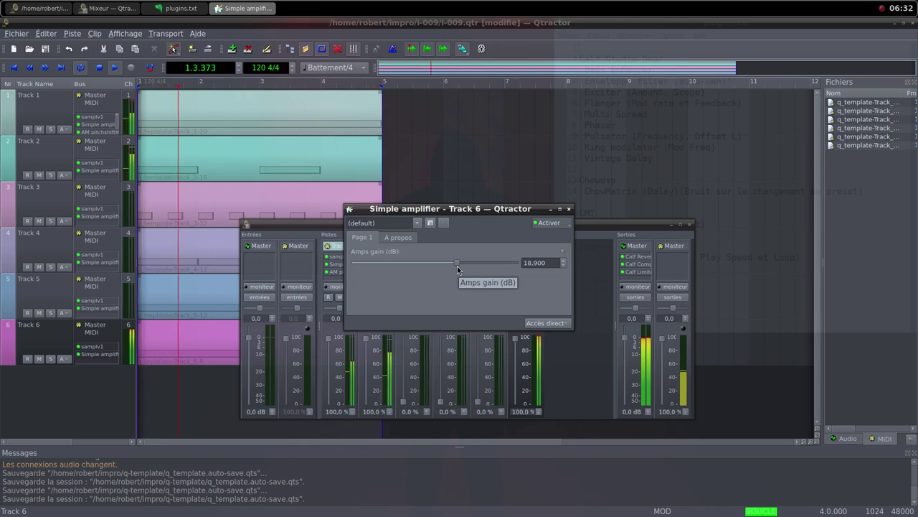
{"action": "left_click", "coordinate": [569, 209]}
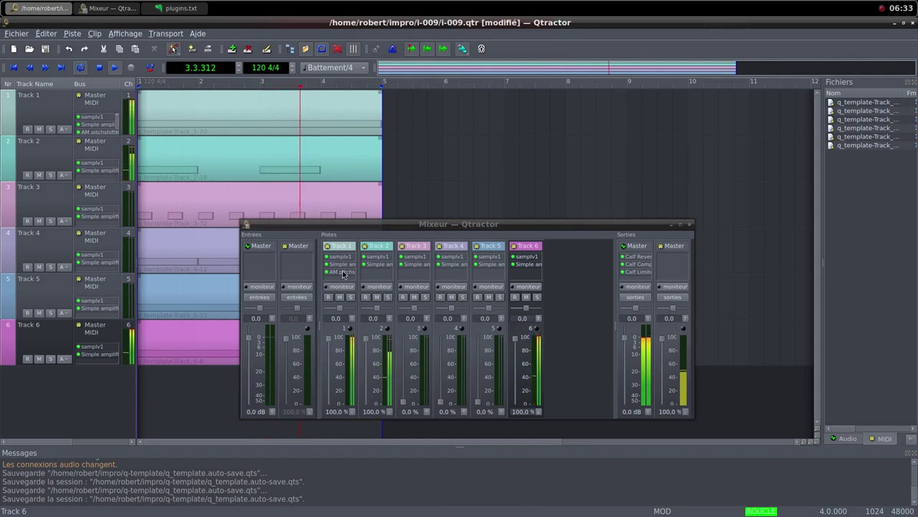
Set the pitch shift of Track 1's AM pitchshifter to about 2.42 and its Simple amplifier gain to about 14.7 dB
{"action": "double_click", "coordinate": [342, 271]}
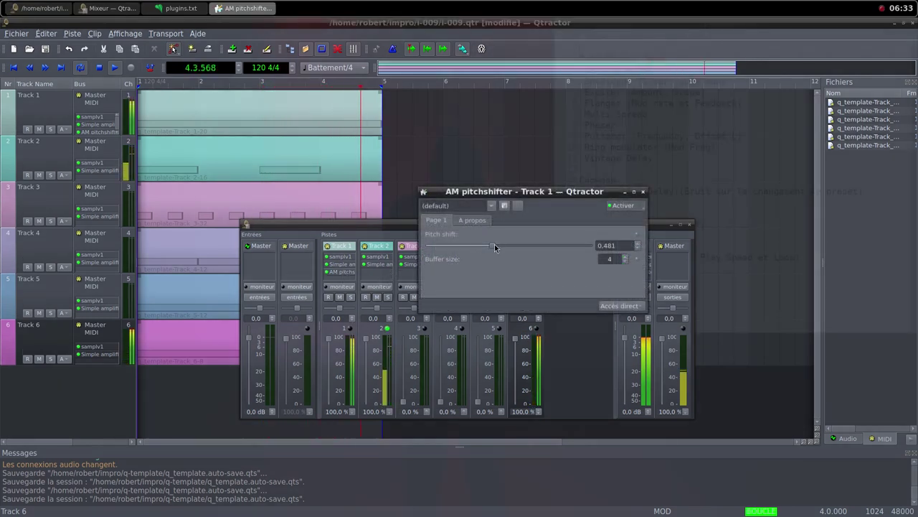
{"action": "left_click_drag", "start_coordinate": [494, 245], "coordinate": [566, 254]}
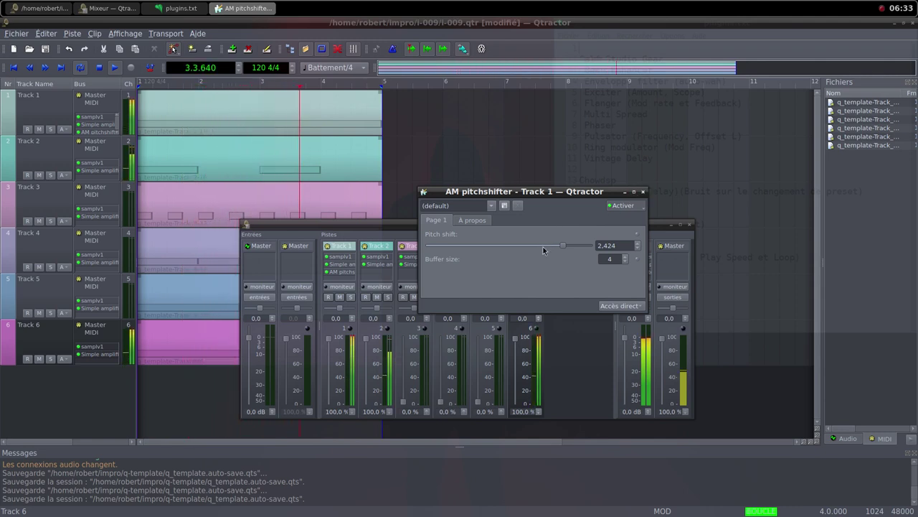
{"action": "left_click", "coordinate": [643, 192]}
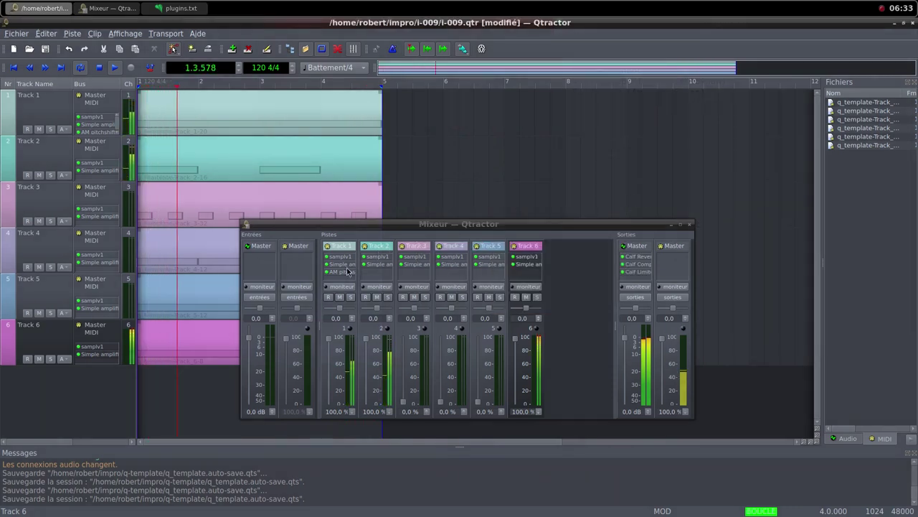
{"action": "double_click", "coordinate": [343, 264]}
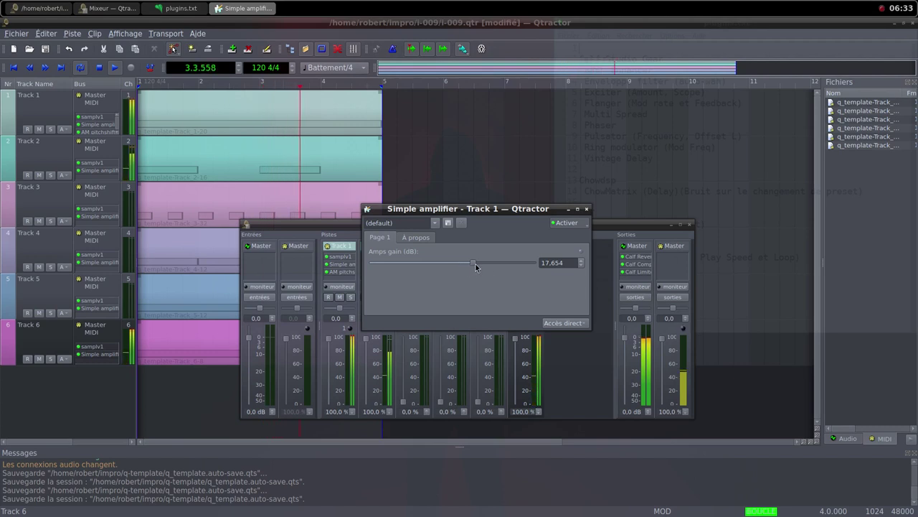
{"action": "left_click_drag", "start_coordinate": [476, 264], "coordinate": [472, 263]}
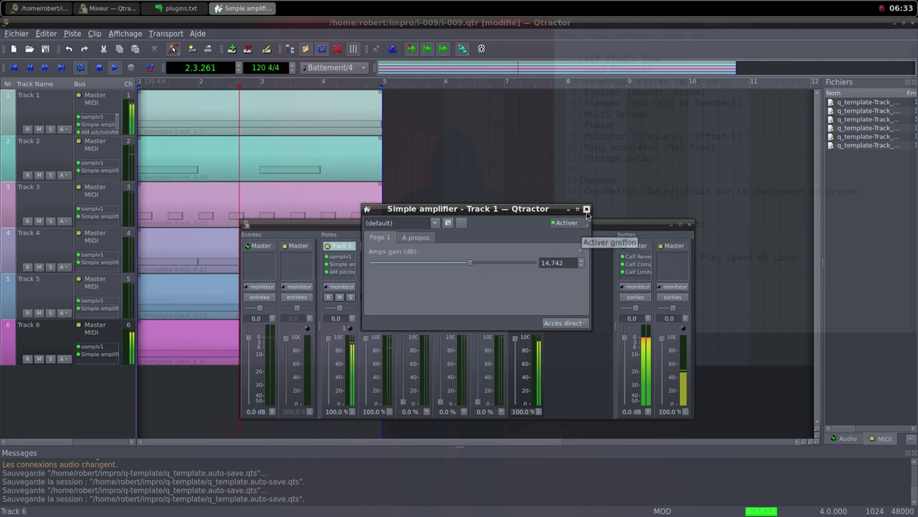
{"action": "key", "text": "Escape"}
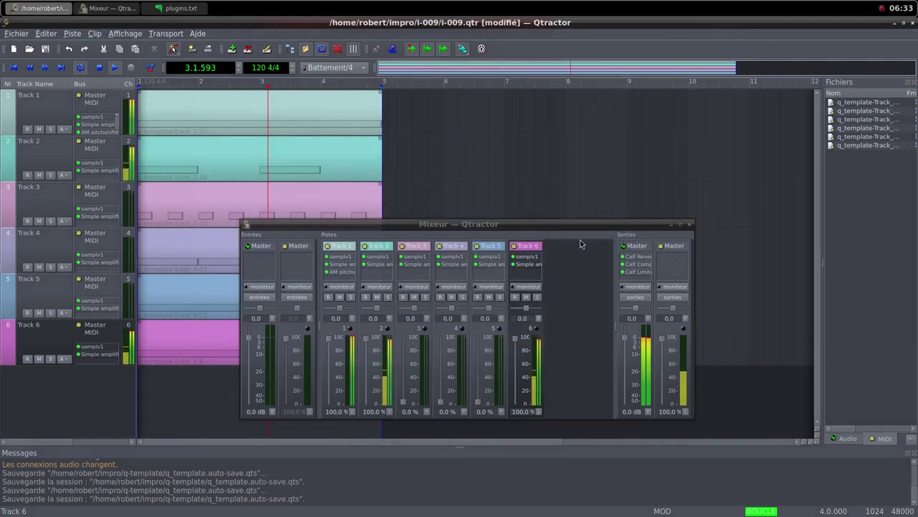
Reduce the gain of Track 6's Simple amplifier to about 16.4 dB
{"action": "double_click", "coordinate": [528, 264]}
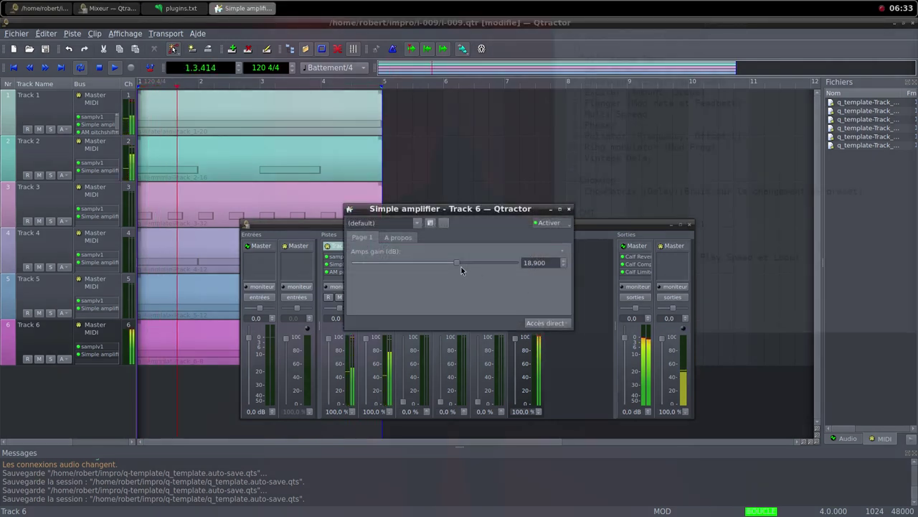
{"action": "left_click_drag", "start_coordinate": [457, 265], "coordinate": [455, 266]}
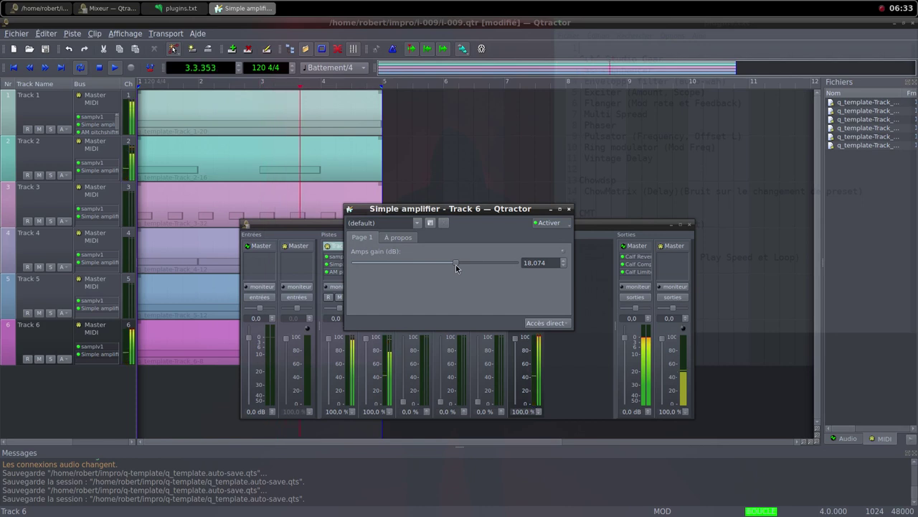
{"action": "left_click_drag", "start_coordinate": [456, 267], "coordinate": [454, 265]}
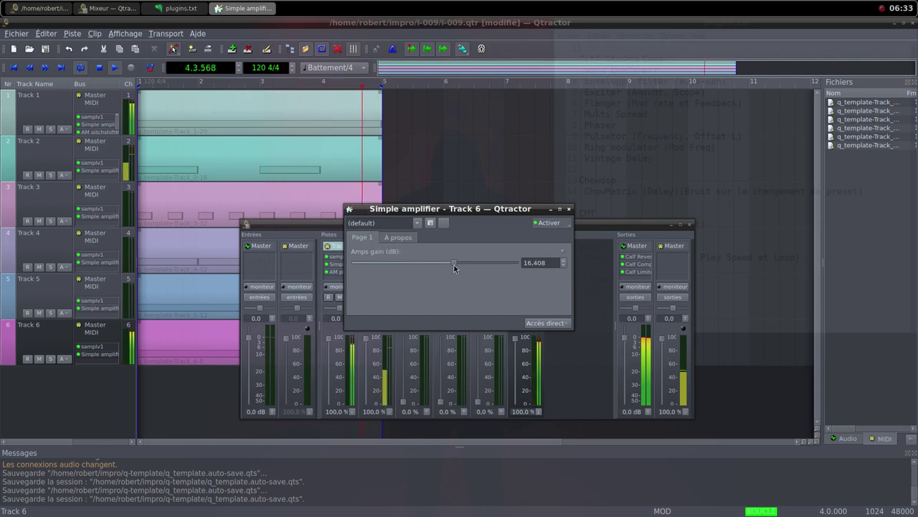
{"action": "left_click", "coordinate": [568, 210]}
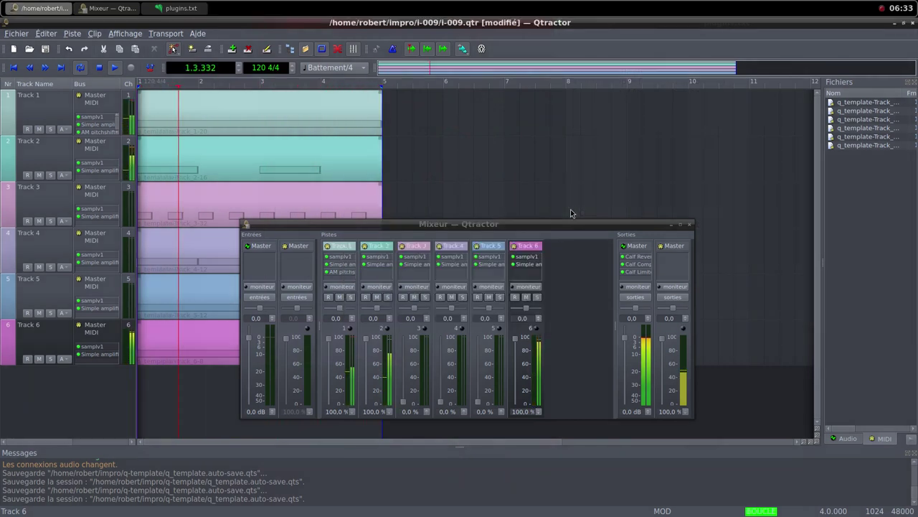
Switch to Freesound in Firefox, get another random sound, and download 121001D.mp3 into the i-009/samples folder
{"action": "left_click", "coordinate": [524, 5]}
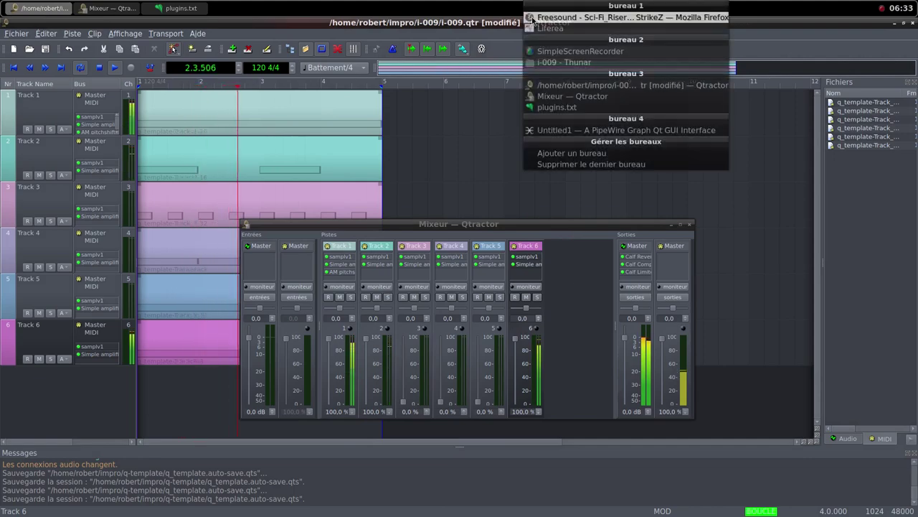
{"action": "left_click", "coordinate": [567, 18]}
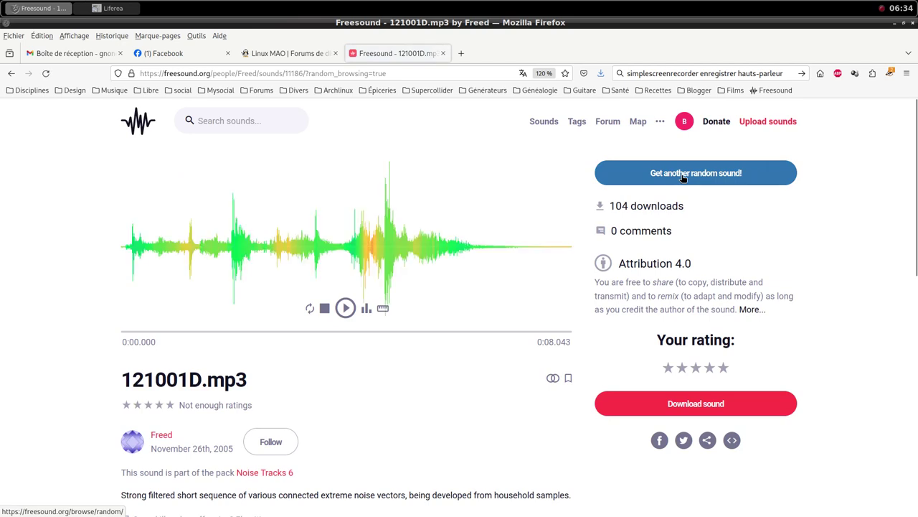
{"action": "left_click", "coordinate": [683, 177]}
{"action": "scroll", "coordinate": [389, 394], "scroll_direction": "down", "scroll_amount": 2}
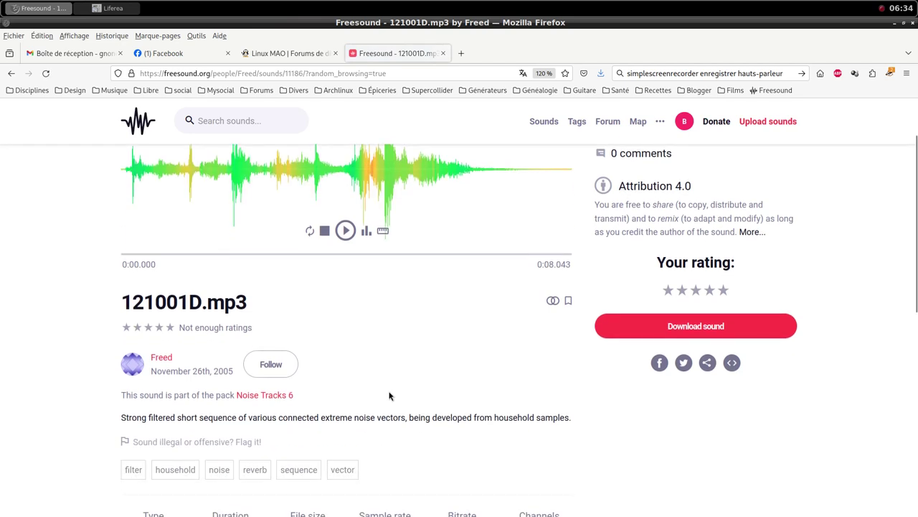
{"action": "scroll", "coordinate": [389, 395], "scroll_direction": "down", "scroll_amount": 2}
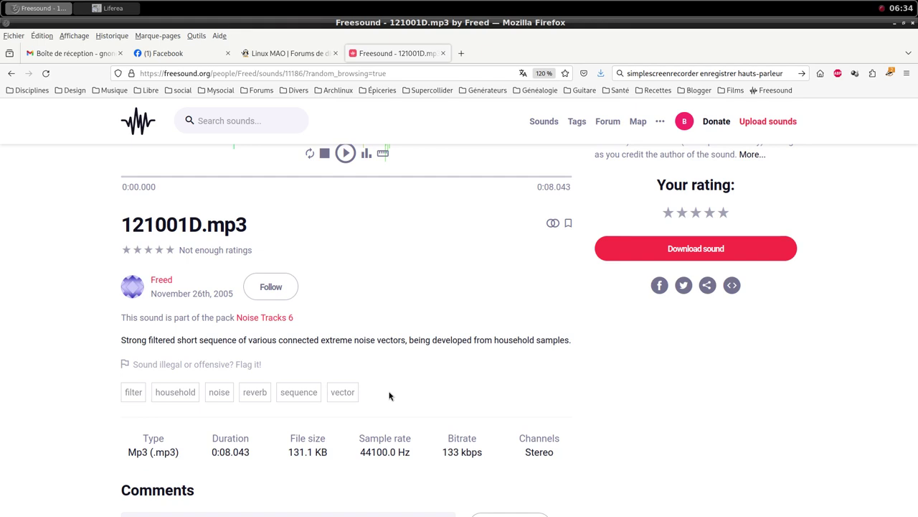
{"action": "scroll", "coordinate": [588, 349], "scroll_direction": "up", "scroll_amount": 3}
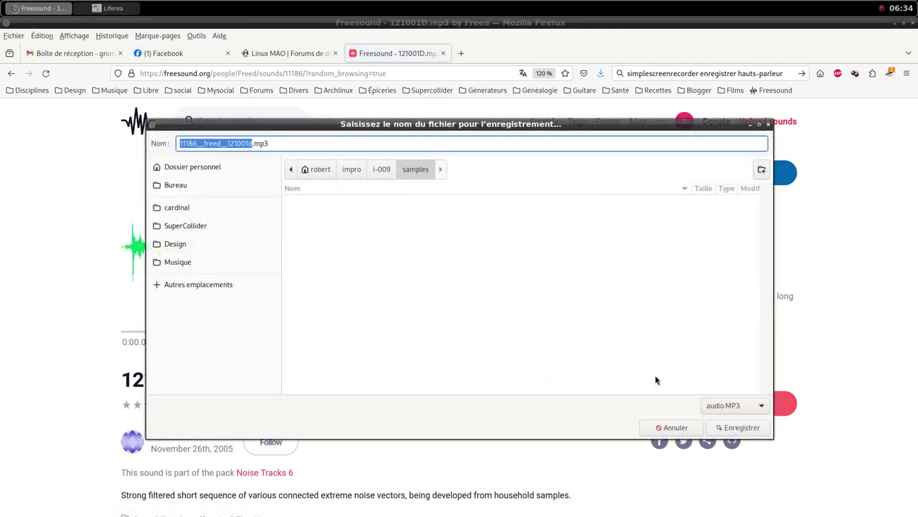
{"action": "left_click", "coordinate": [739, 426]}
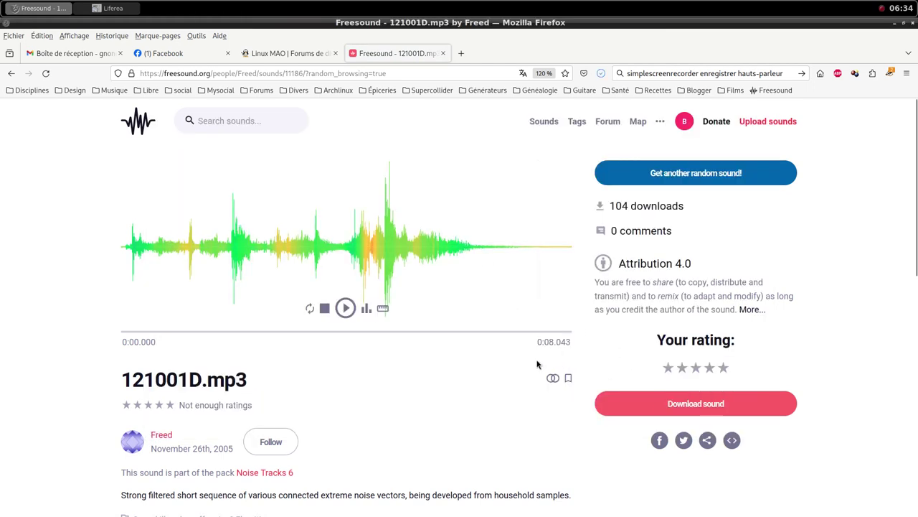
Switch to the Thunar file manager, open the i-009 project's samples folder, and open a terminal there
{"action": "middle_click", "coordinate": [351, 6]}
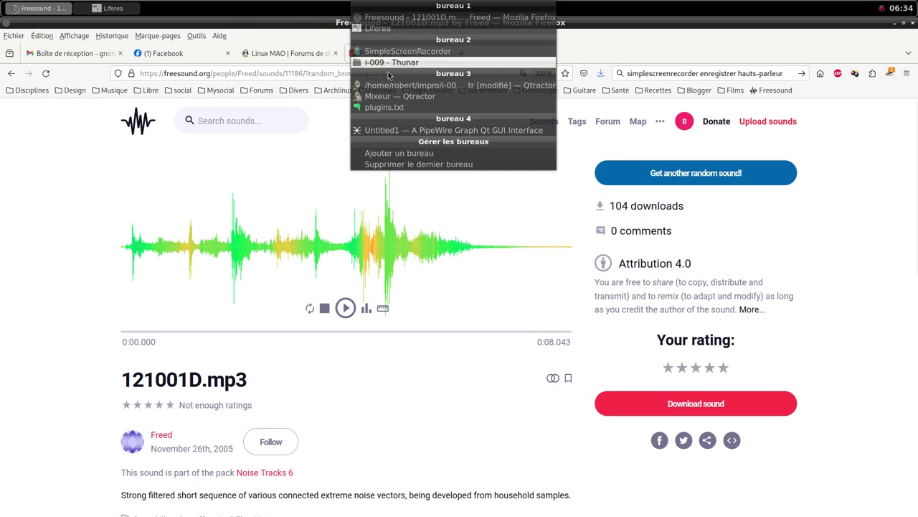
{"action": "left_click", "coordinate": [393, 63]}
{"action": "double_click", "coordinate": [355, 224]}
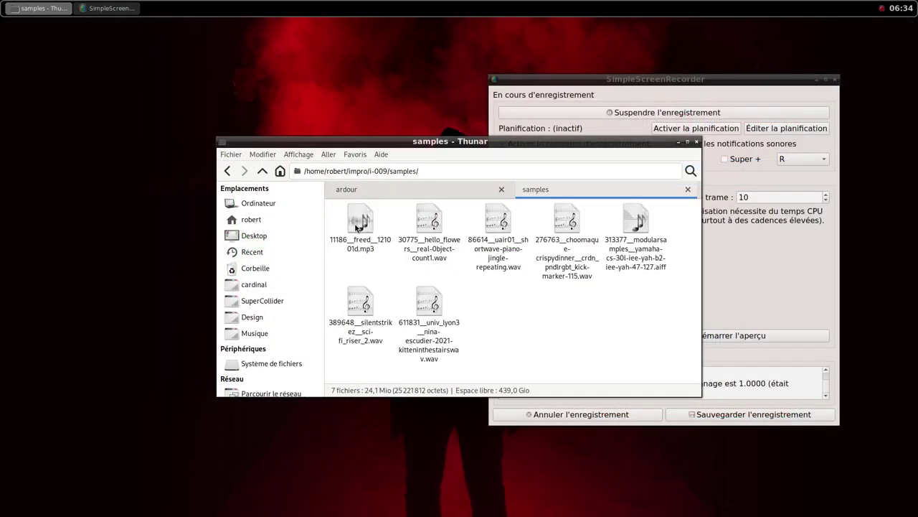
{"action": "right_click", "coordinate": [500, 315]}
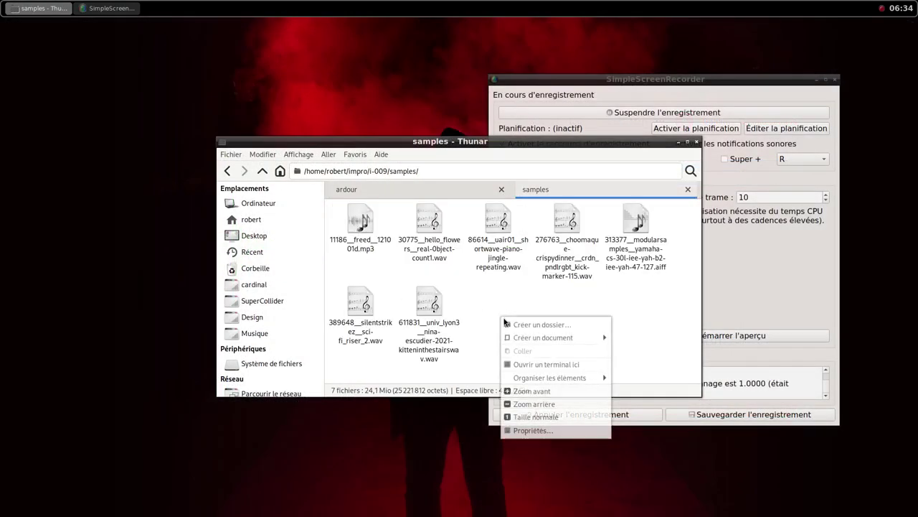
{"action": "left_click", "coordinate": [531, 364]}
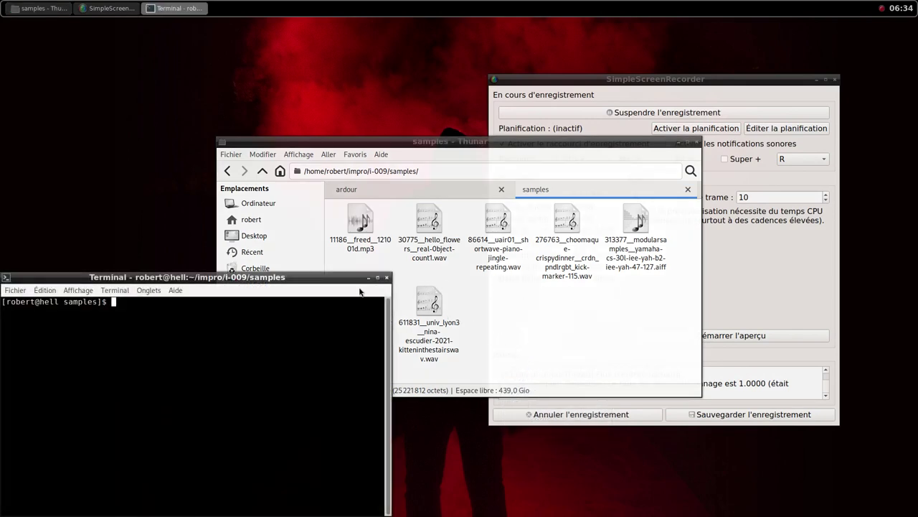
{"action": "left_click_drag", "start_coordinate": [359, 292], "coordinate": [657, 259]}
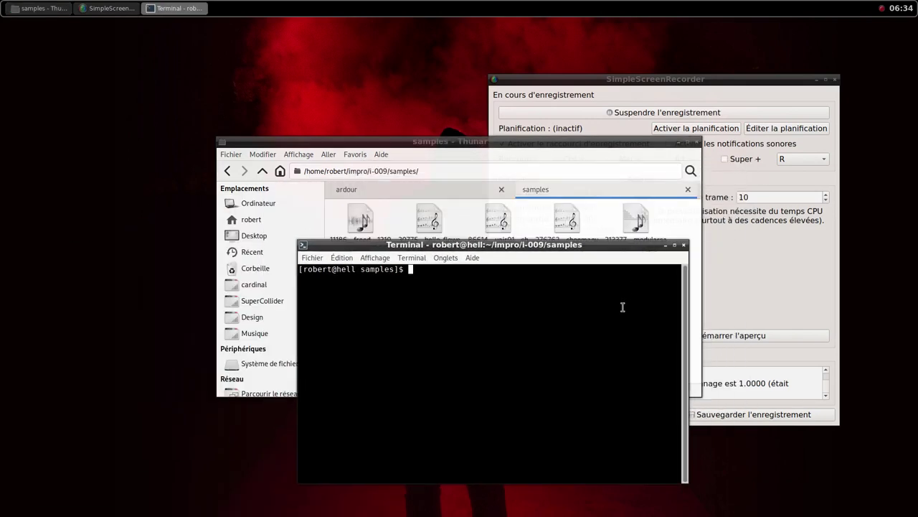
List the folder's files and convert 11186__freed__121001d.mp3 to 11186__freed__121001d.wav with ffmpeg
{"action": "type", "text": "ls"}
{"action": "key", "text": "Return"}
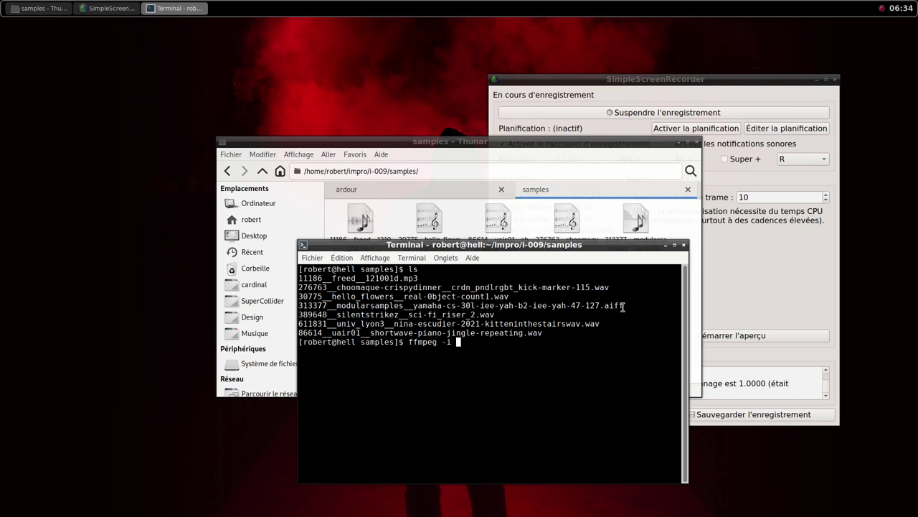
{"action": "left_click_drag", "start_coordinate": [417, 277], "coordinate": [292, 280]}
{"action": "middle_click", "coordinate": [379, 277]}
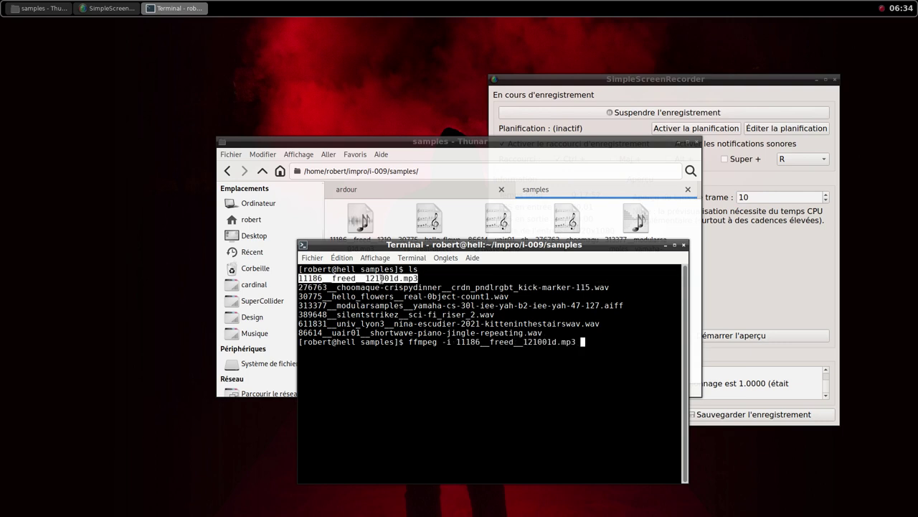
{"action": "middle_click", "coordinate": [380, 278]}
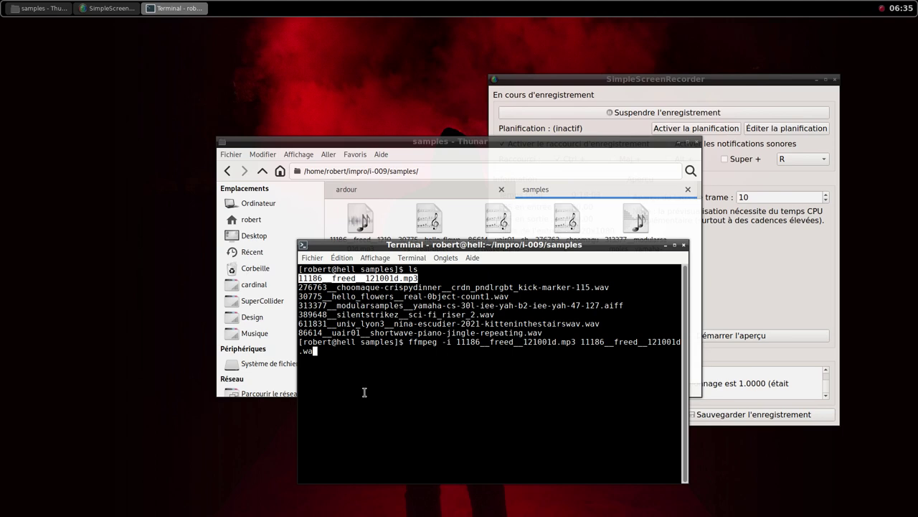
{"action": "key", "text": "Return"}
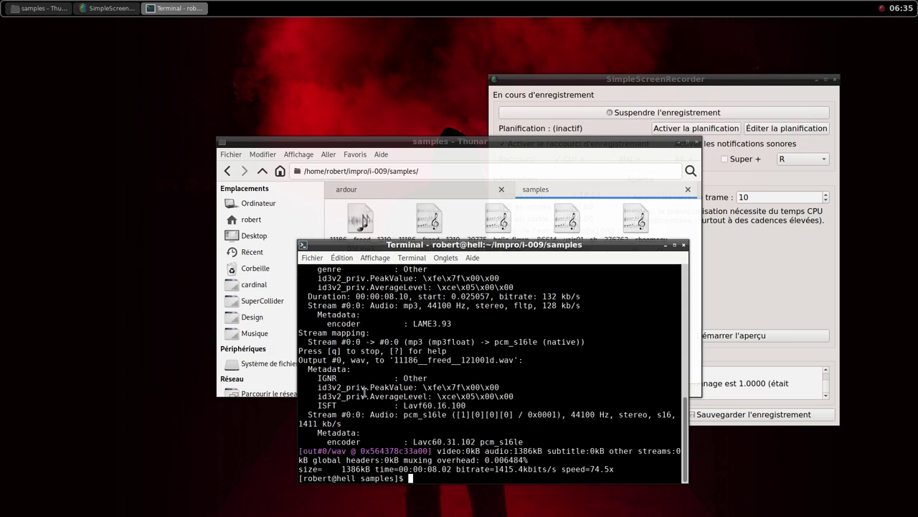
Close the terminal and delete the original 11186__freed__121001d.mp3 from the samples folder
{"action": "left_click", "coordinate": [684, 246]}
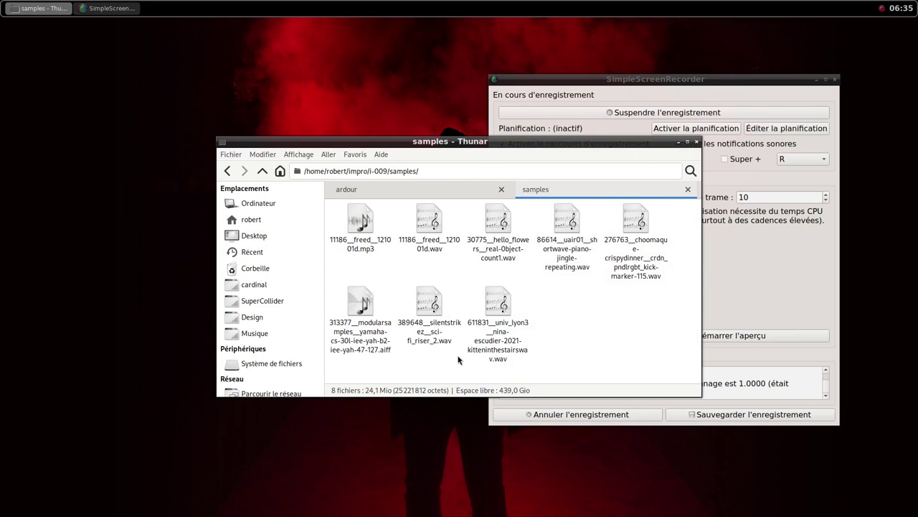
{"action": "left_click", "coordinate": [349, 220]}
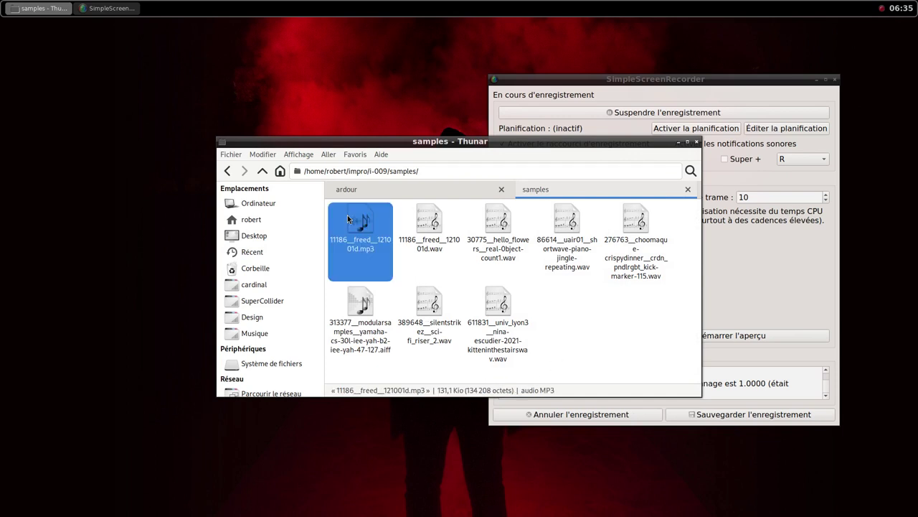
{"action": "key", "text": "Delete"}
Switch back to Qtractor and begin adding a new track, Track 7, with its type set to MIDI
{"action": "middle_click", "coordinate": [507, 4]}
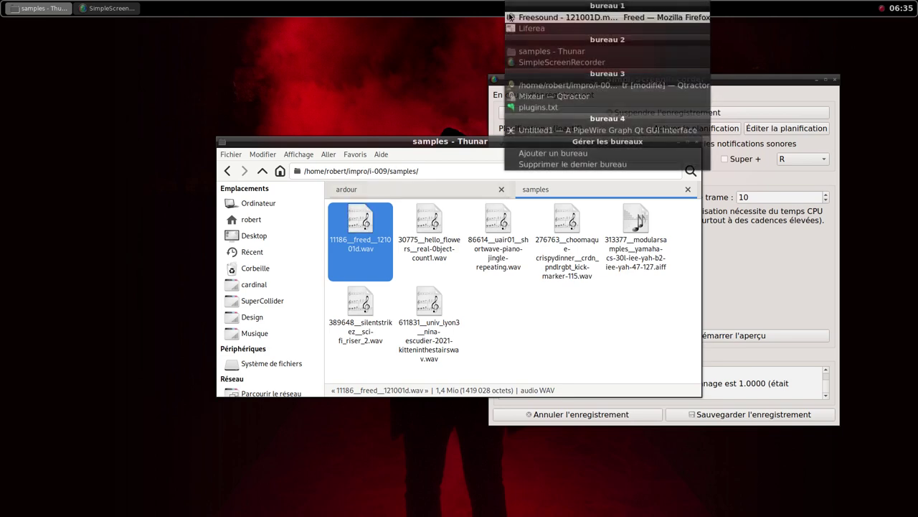
{"action": "left_click", "coordinate": [536, 85]}
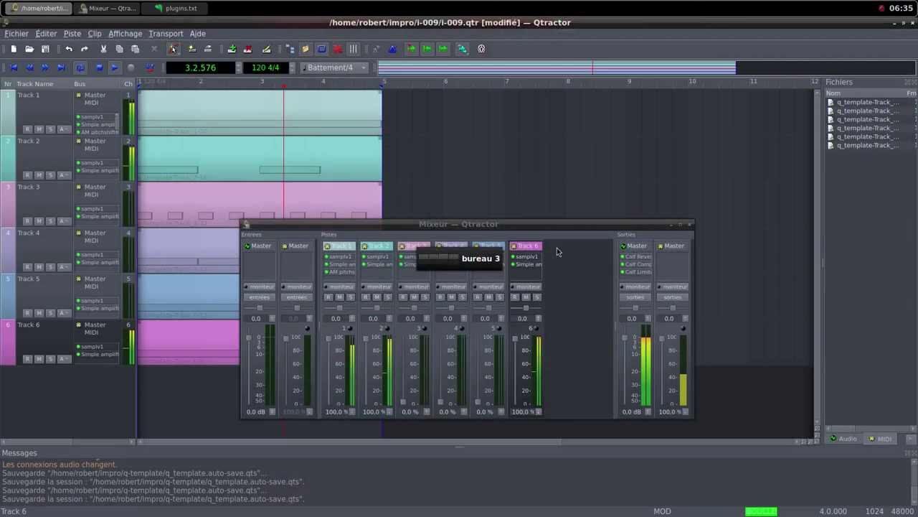
{"action": "right_click", "coordinate": [556, 286]}
{"action": "left_click", "coordinate": [578, 291]}
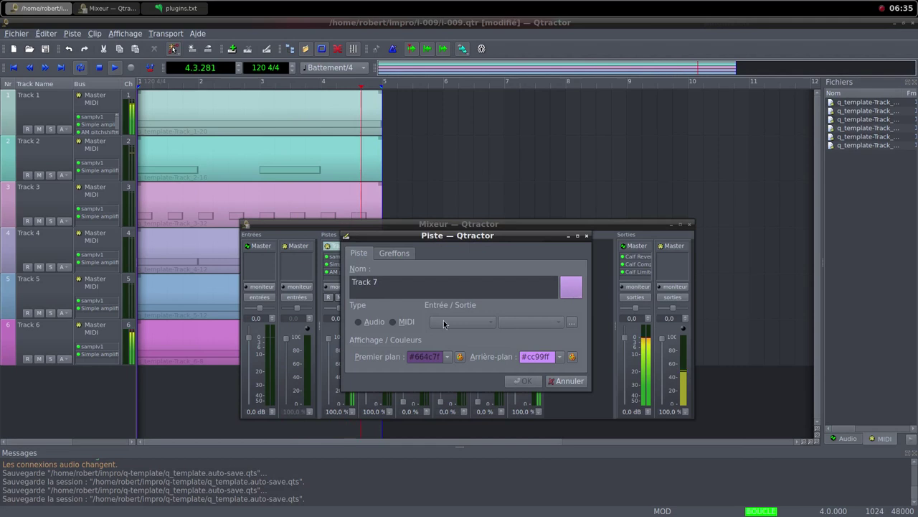
{"action": "left_click", "coordinate": [393, 322]}
Search the LV2 plugins for "sam" and add samplv1 to Track 7
{"action": "left_click", "coordinate": [397, 256]}
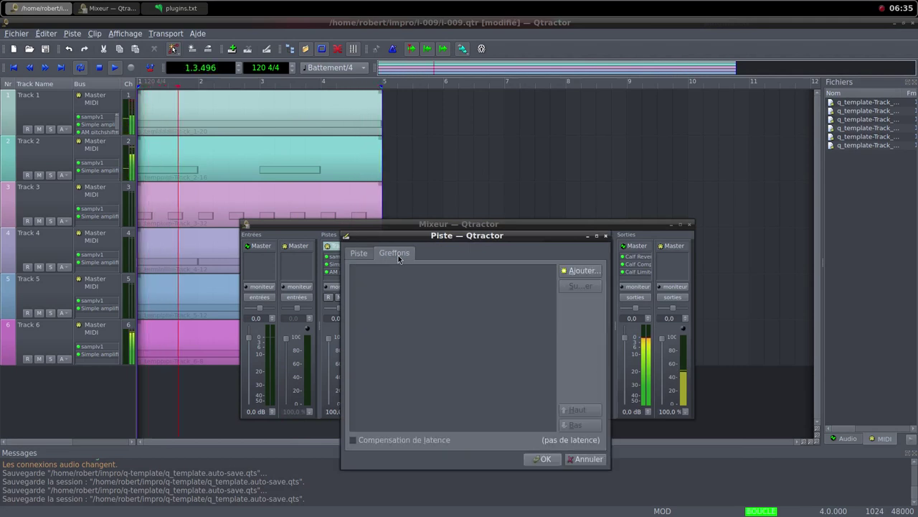
{"action": "left_click", "coordinate": [581, 270]}
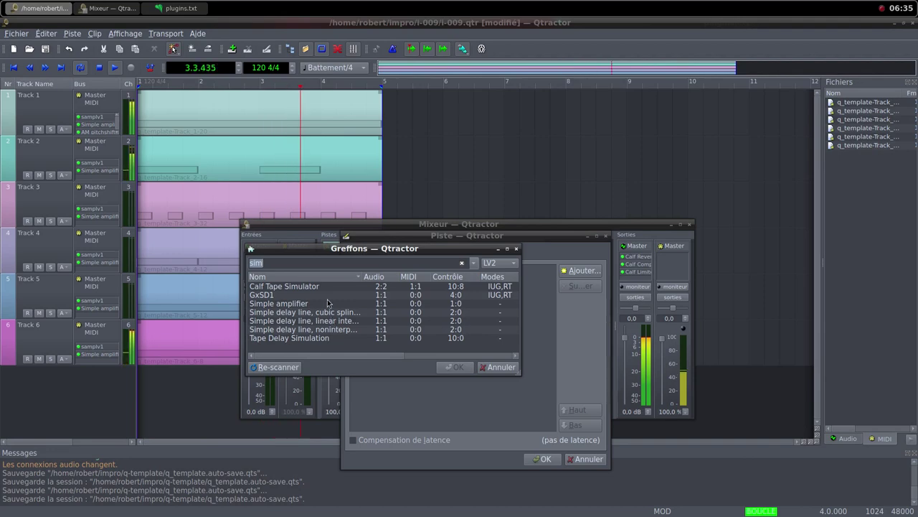
{"action": "type", "text": "sam"}
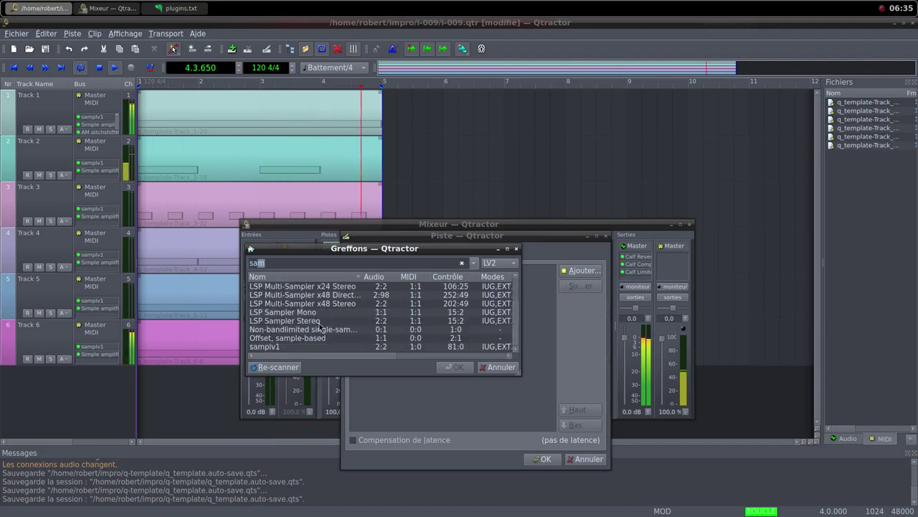
{"action": "double_click", "coordinate": [303, 348]}
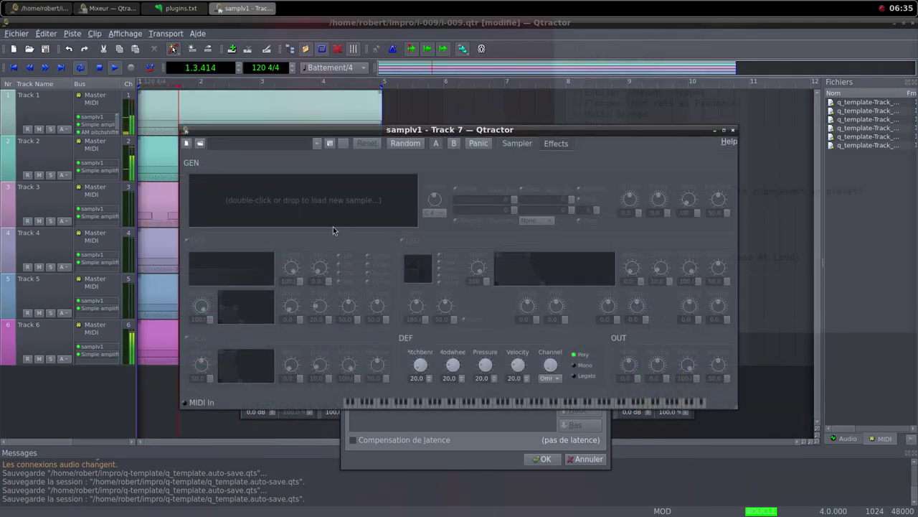
Load 11186__freed__121001d.wav from the i-009/samples folder into Track 7's samplv1
{"action": "double_click", "coordinate": [323, 216]}
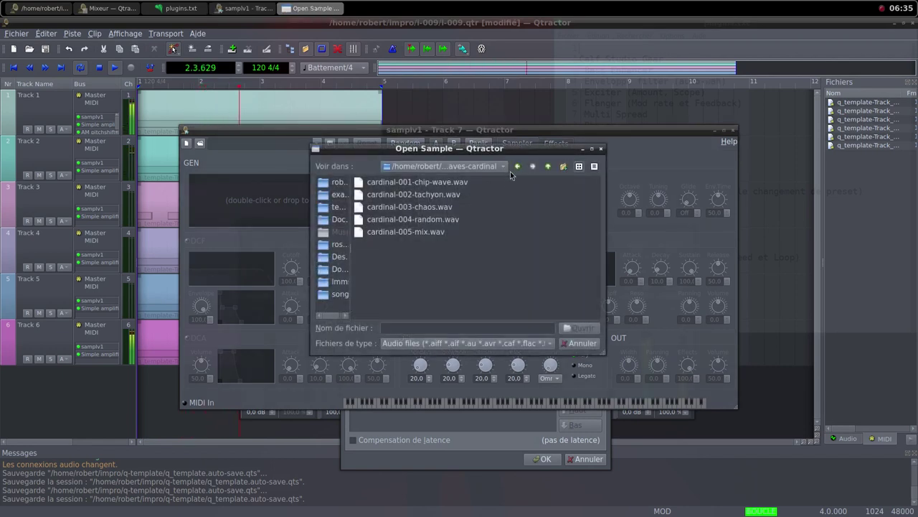
{"action": "left_click", "coordinate": [546, 166]}
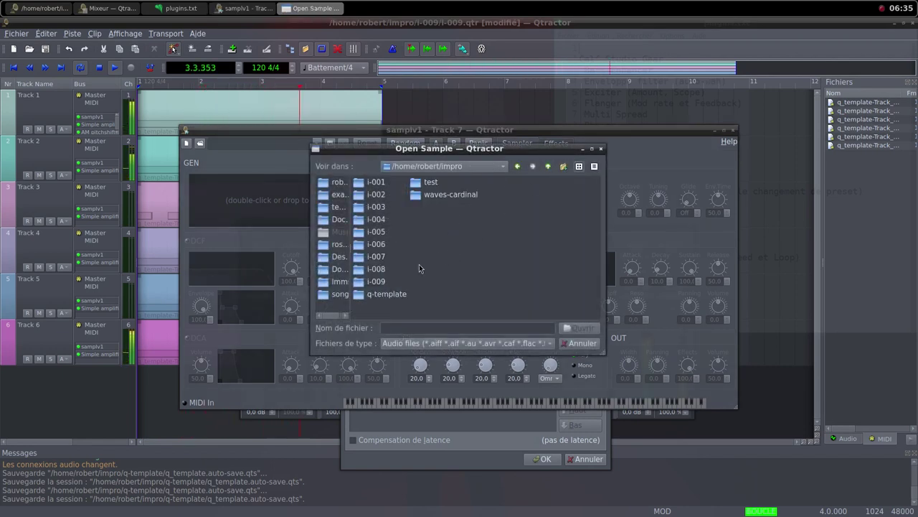
{"action": "double_click", "coordinate": [377, 281]}
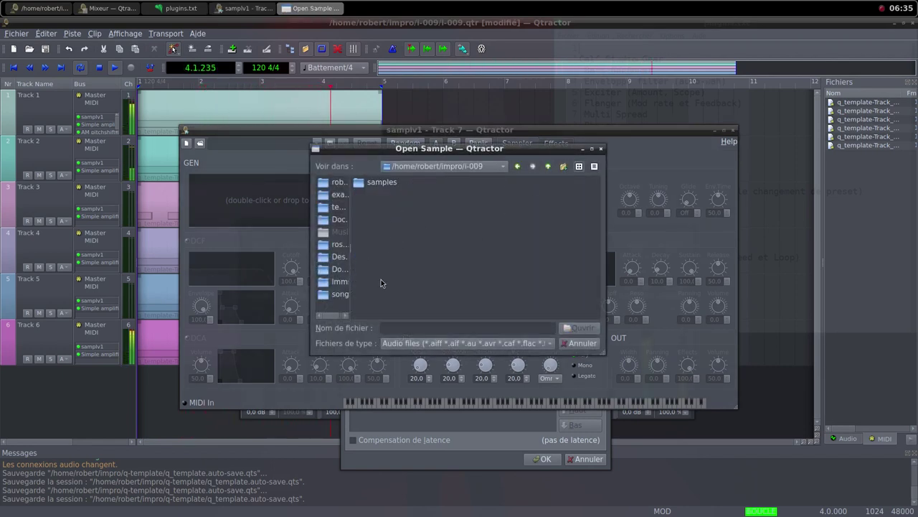
{"action": "double_click", "coordinate": [386, 185]}
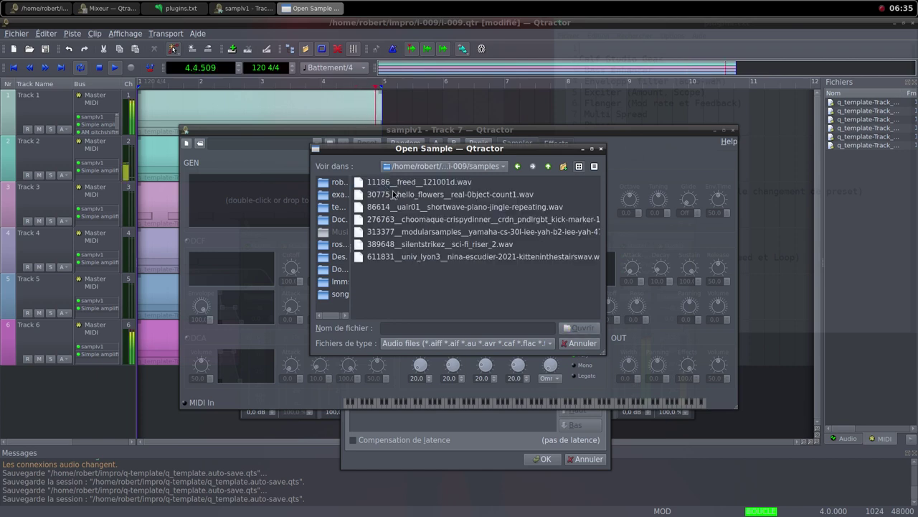
{"action": "left_click", "coordinate": [451, 184]}
{"action": "left_click", "coordinate": [579, 328]}
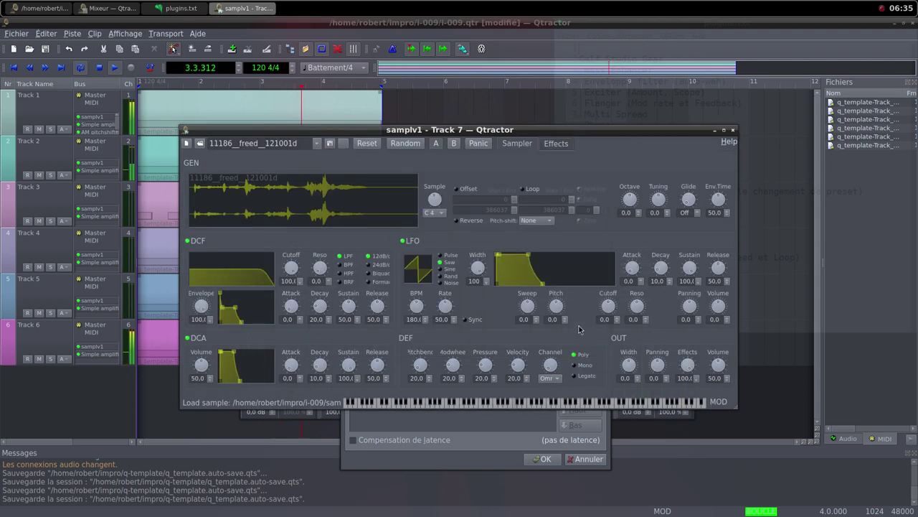
Set the DCA volume and the output volume of Track 7's samplv1 to 100, and close its window
{"action": "left_click_drag", "start_coordinate": [209, 362], "coordinate": [210, 384]}
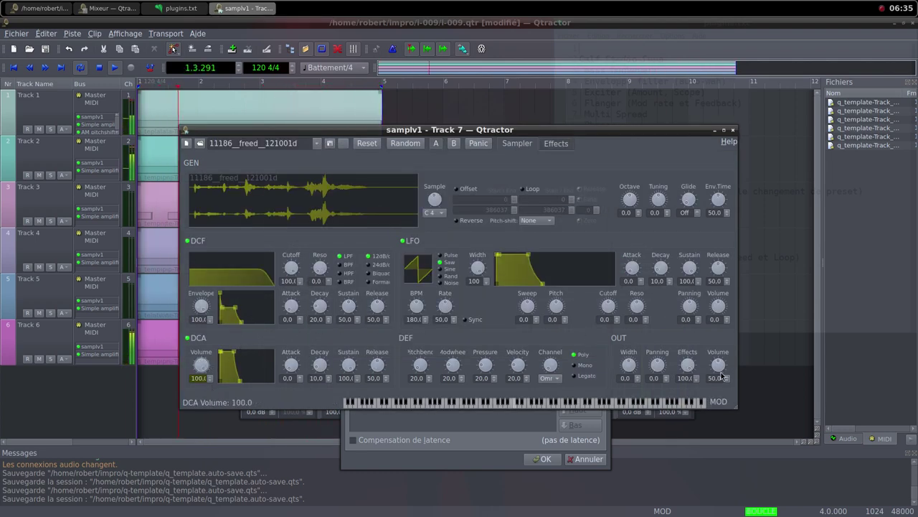
{"action": "left_click_drag", "start_coordinate": [714, 378], "coordinate": [724, 377]}
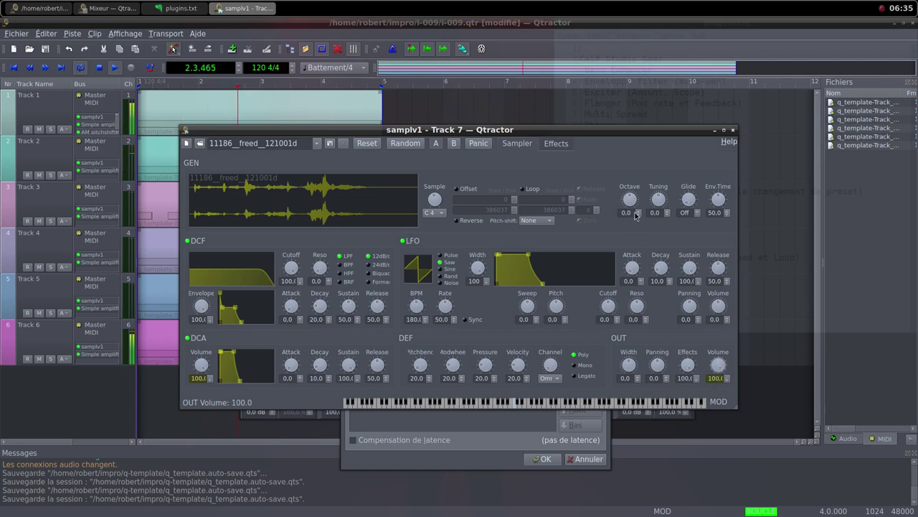
{"action": "left_click", "coordinate": [733, 130]}
Search the plugins for "sim", add Simple amplifier to Track 7, and close its settings window
{"action": "left_click", "coordinate": [572, 271]}
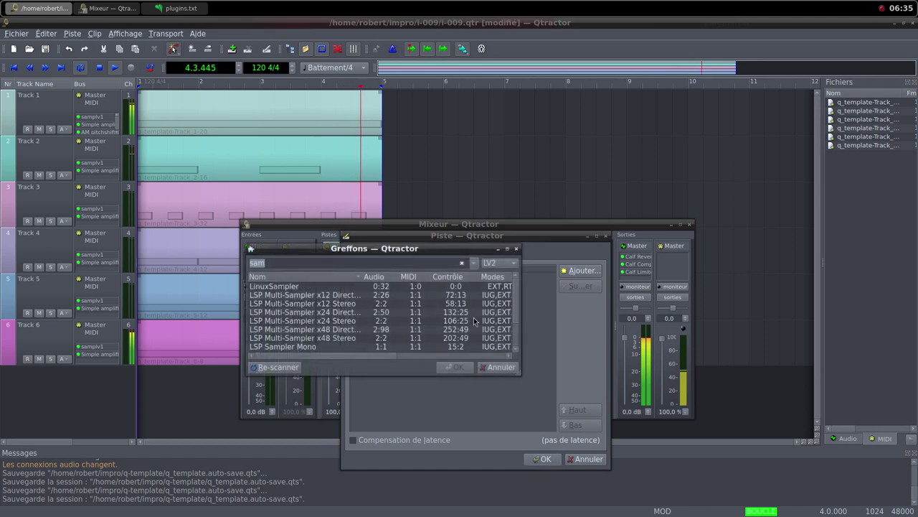
{"action": "type", "text": "sim"}
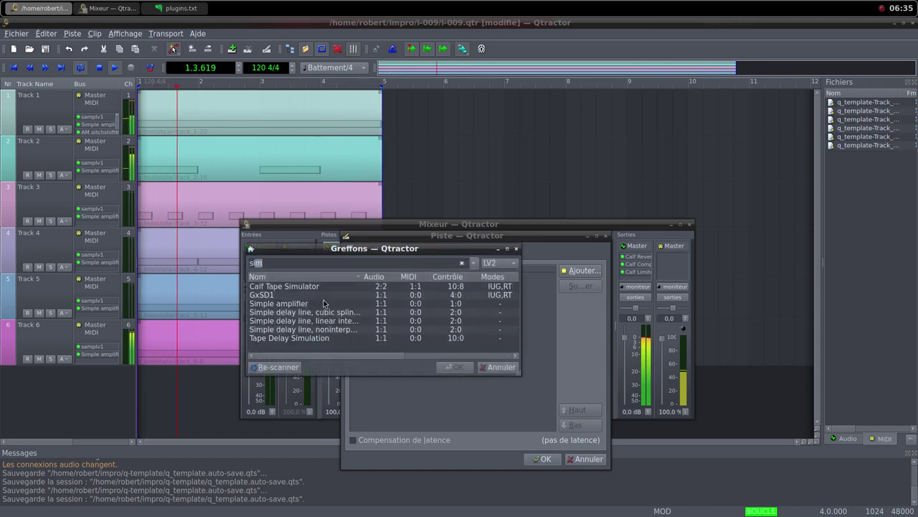
{"action": "double_click", "coordinate": [322, 303]}
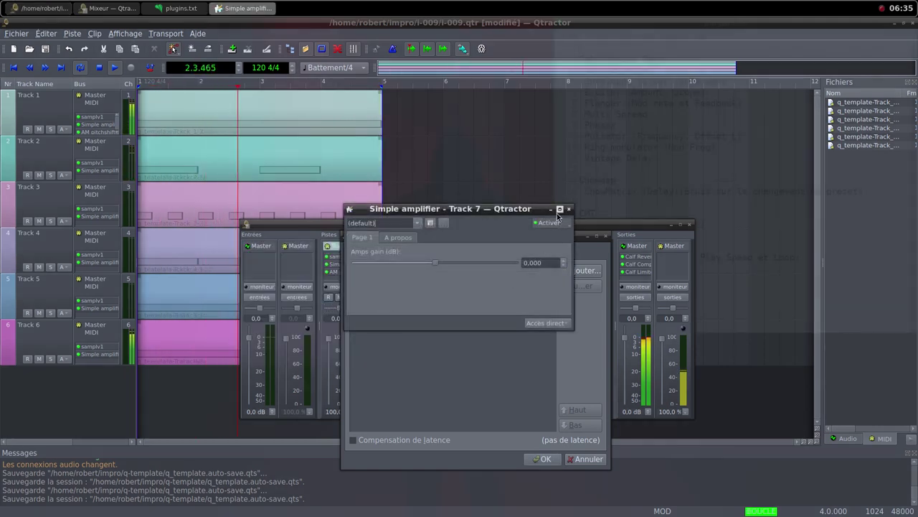
{"action": "key", "text": "Escape"}
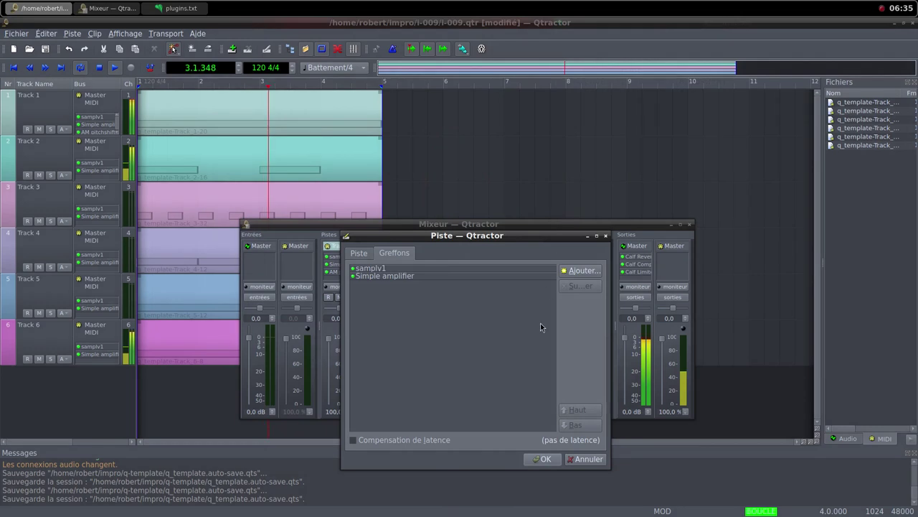
Confirm Track 7's plugin setup and lower its mixer volume to 0%
{"action": "left_click", "coordinate": [543, 459]}
{"action": "left_click_drag", "start_coordinate": [556, 340], "coordinate": [553, 426]}
{"action": "middle_click", "coordinate": [533, 13]}
{"action": "left_click", "coordinate": [535, 16]}
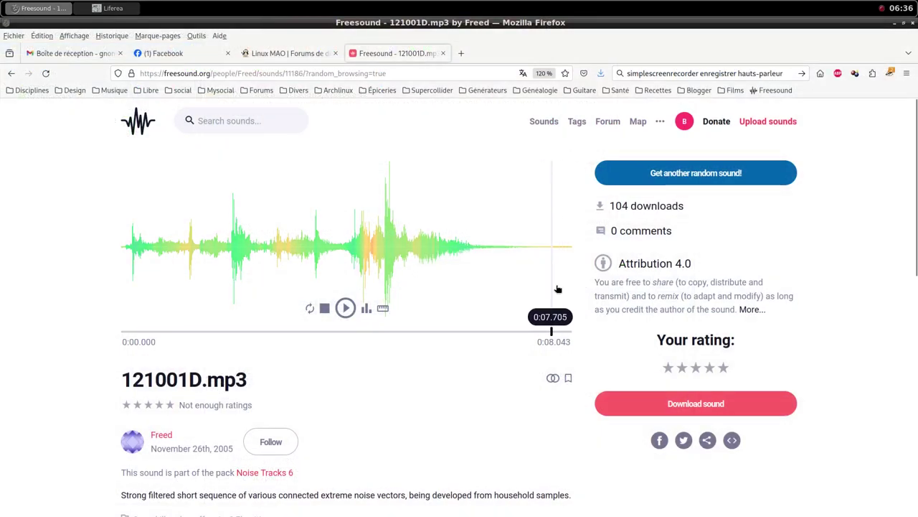
{"action": "middle_click", "coordinate": [495, 5]}
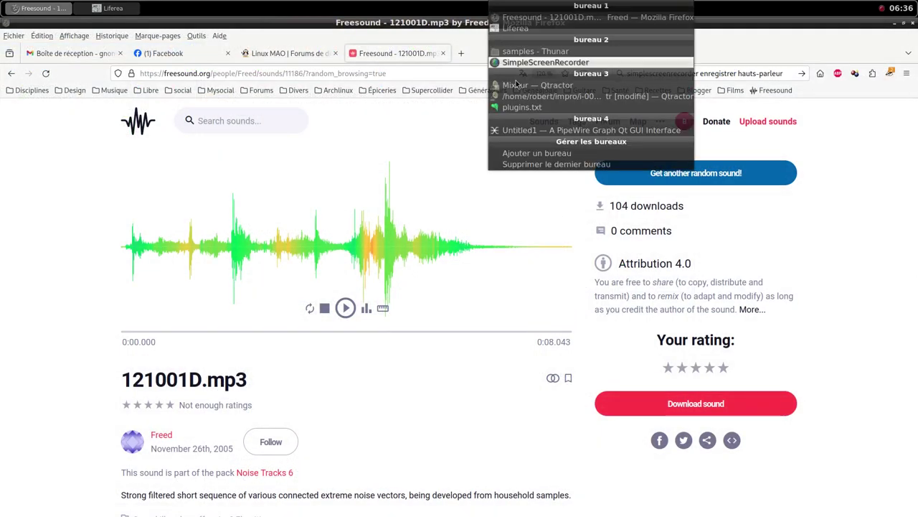
{"action": "left_click", "coordinate": [537, 85]}
Create a new MIDI clip on Track 7, draw a C4 note spanning its four bars, and close the clip editor
{"action": "right_click", "coordinate": [180, 388]}
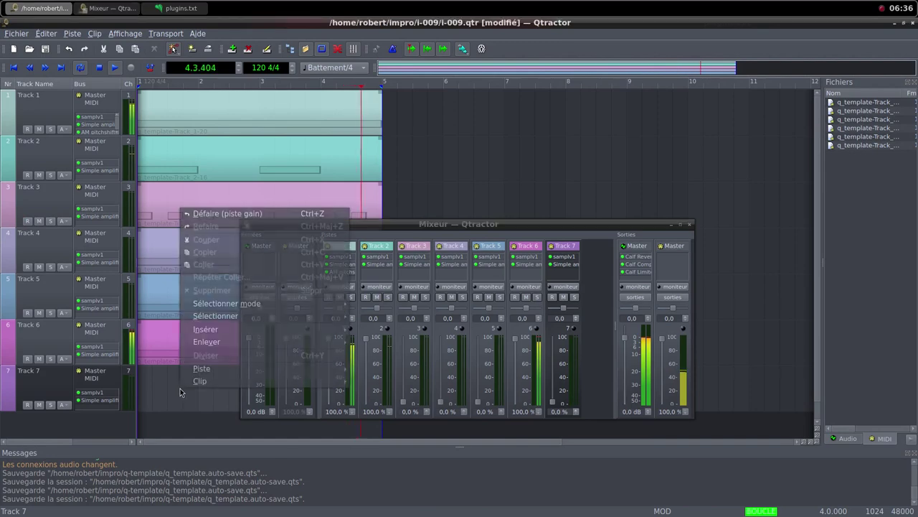
{"action": "mouse_move", "coordinate": [311, 388]}
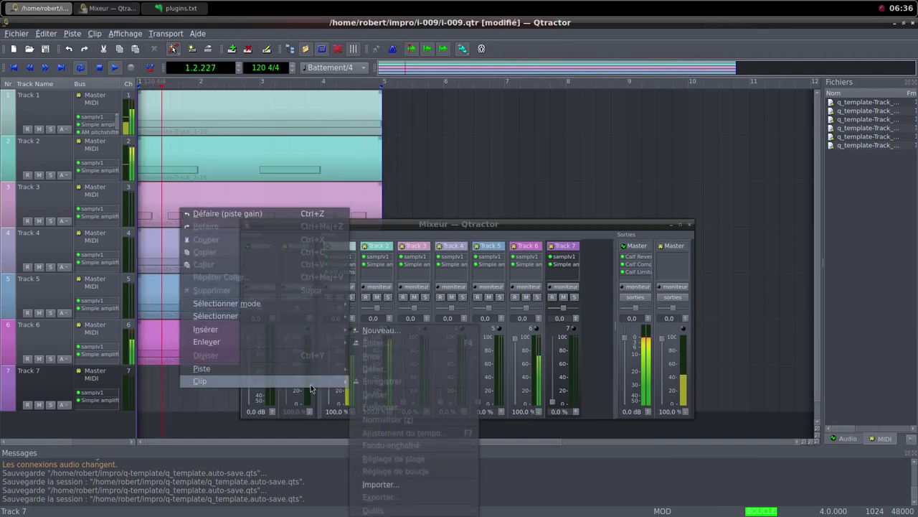
{"action": "left_click", "coordinate": [378, 331]}
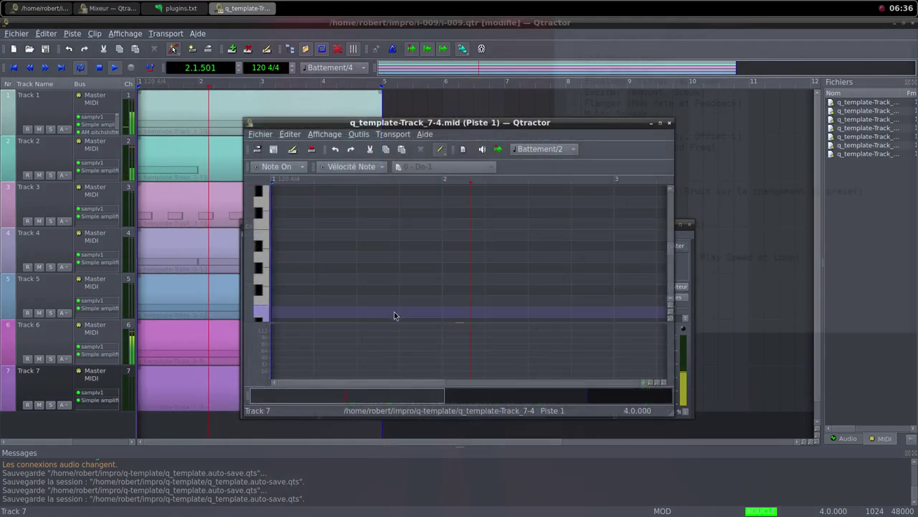
{"action": "left_click", "coordinate": [661, 123]}
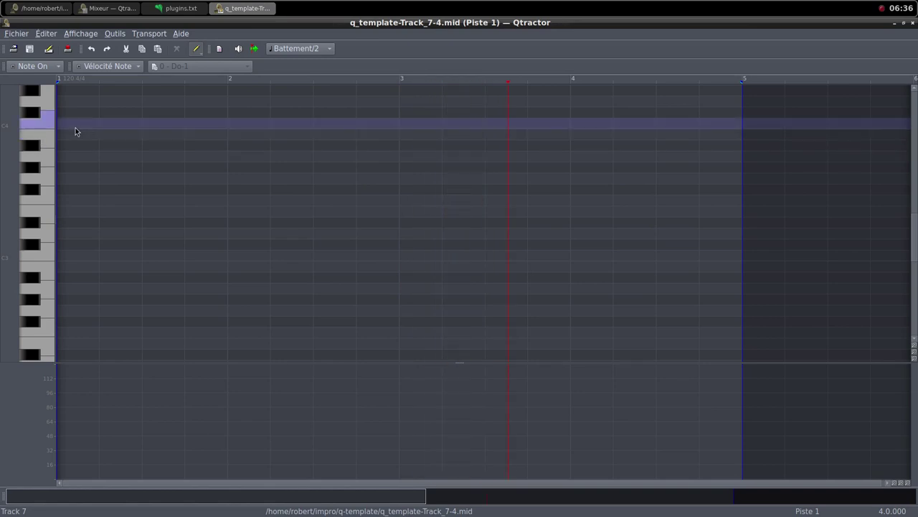
{"action": "left_click_drag", "start_coordinate": [66, 128], "coordinate": [741, 122]}
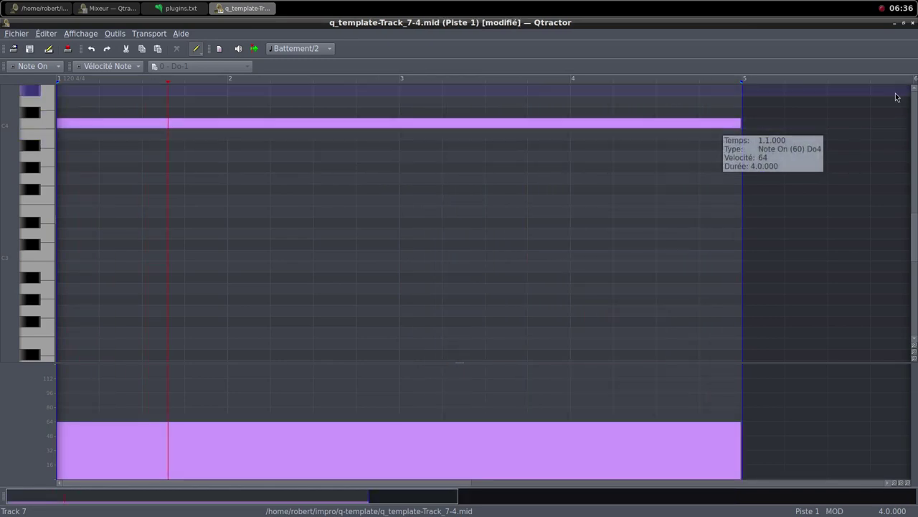
{"action": "left_click", "coordinate": [904, 23]}
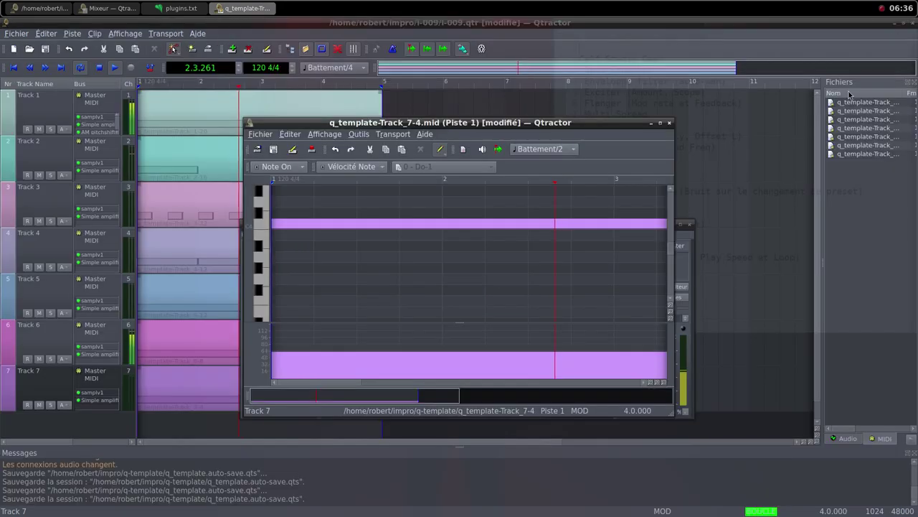
{"action": "left_click", "coordinate": [669, 124]}
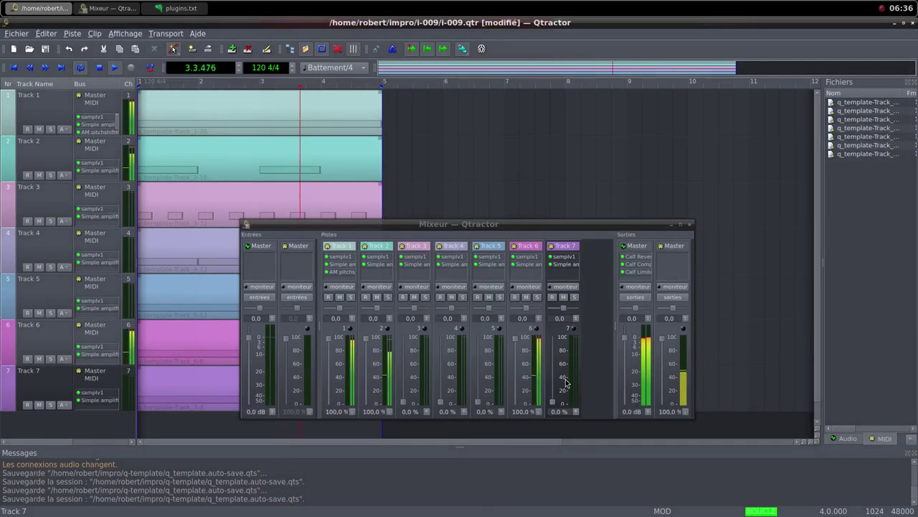
Raise Track 7's volume to 100% and set its Simple amplifier gain to about 18 dB
{"action": "left_click_drag", "start_coordinate": [552, 403], "coordinate": [557, 335]}
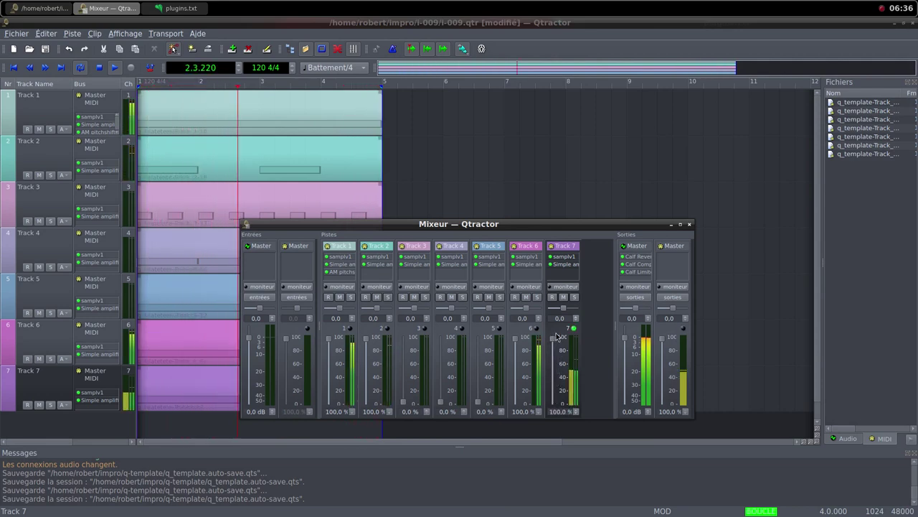
{"action": "double_click", "coordinate": [562, 265]}
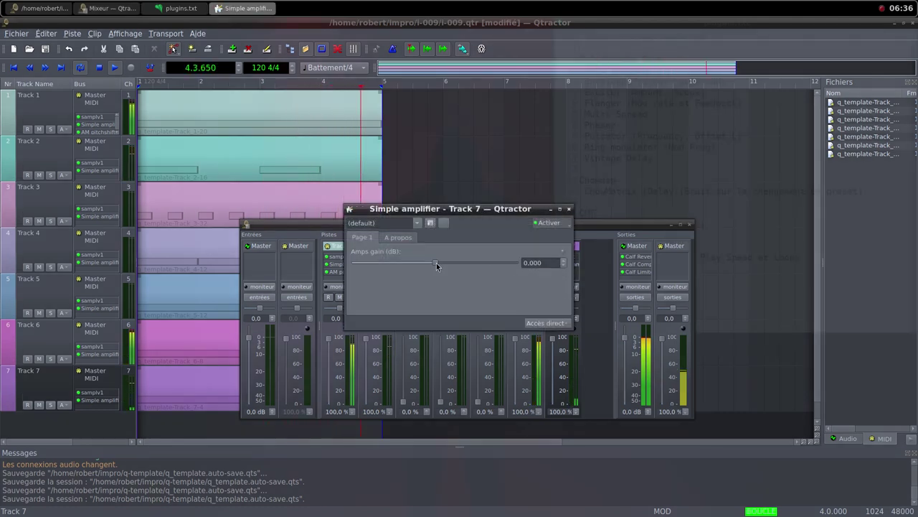
{"action": "left_click_drag", "start_coordinate": [436, 262], "coordinate": [457, 267]}
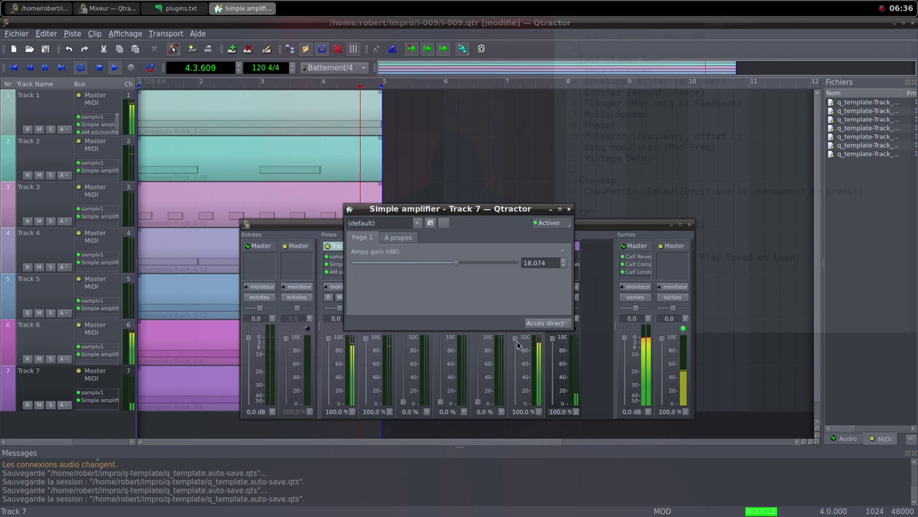
Fade Track 6 and Track 2 down to 0% in the mixer
{"action": "left_click_drag", "start_coordinate": [518, 345], "coordinate": [513, 408]}
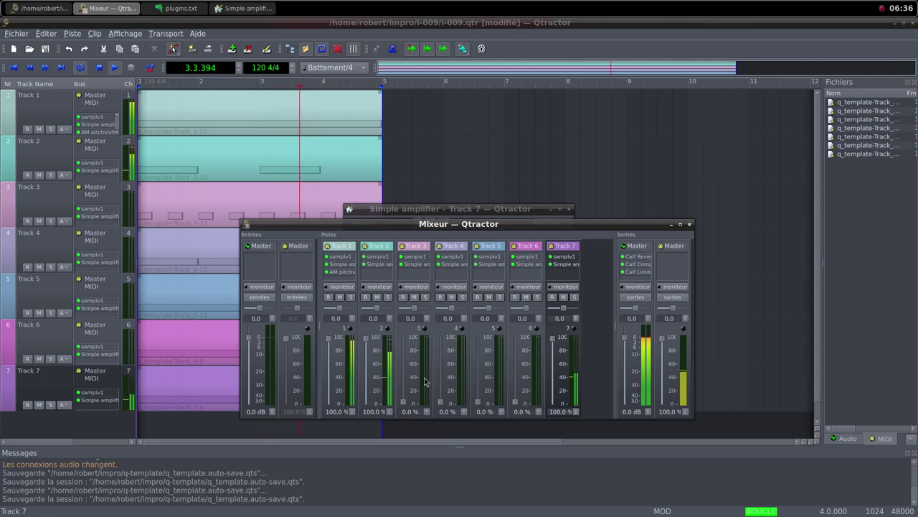
{"action": "left_click_drag", "start_coordinate": [365, 341], "coordinate": [377, 404]}
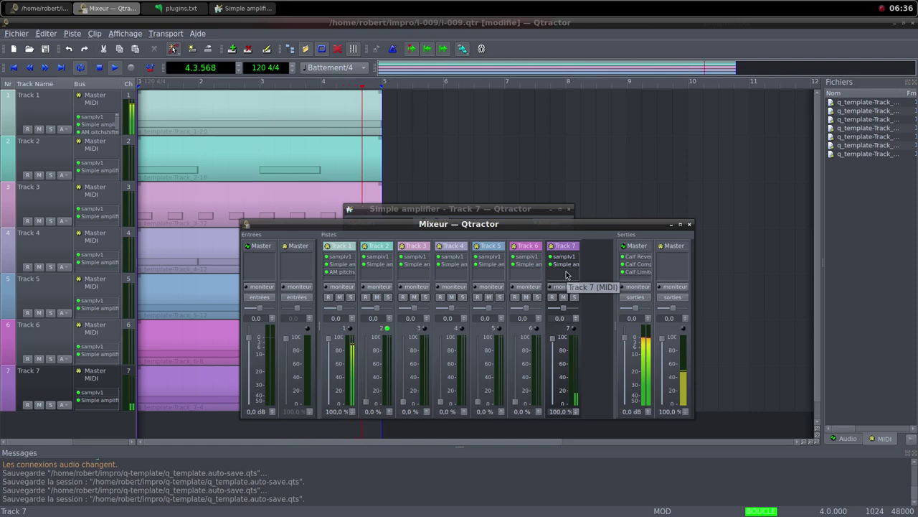
Search the plugins for "pit", add AM pitchshifter to Track 7, and set its pitch shift to about 1.427
{"action": "right_click", "coordinate": [566, 275]}
{"action": "left_click", "coordinate": [588, 277]}
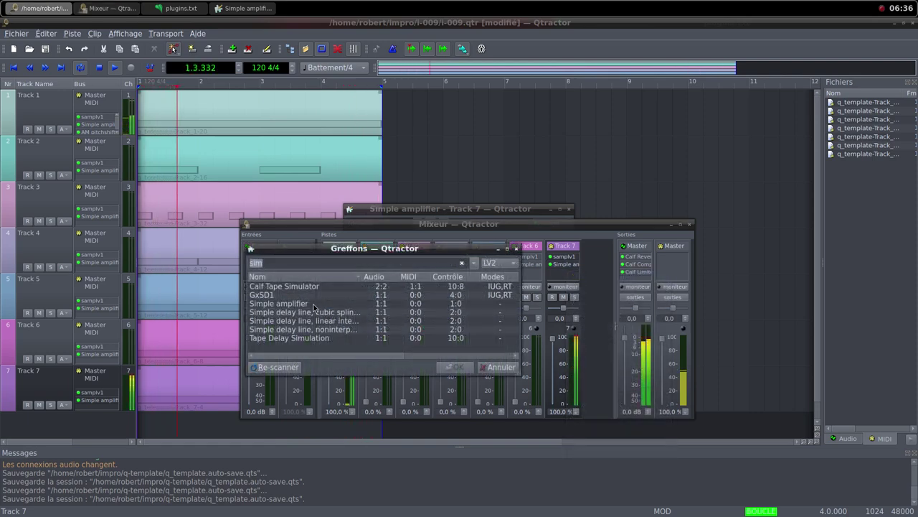
{"action": "type", "text": "pit"}
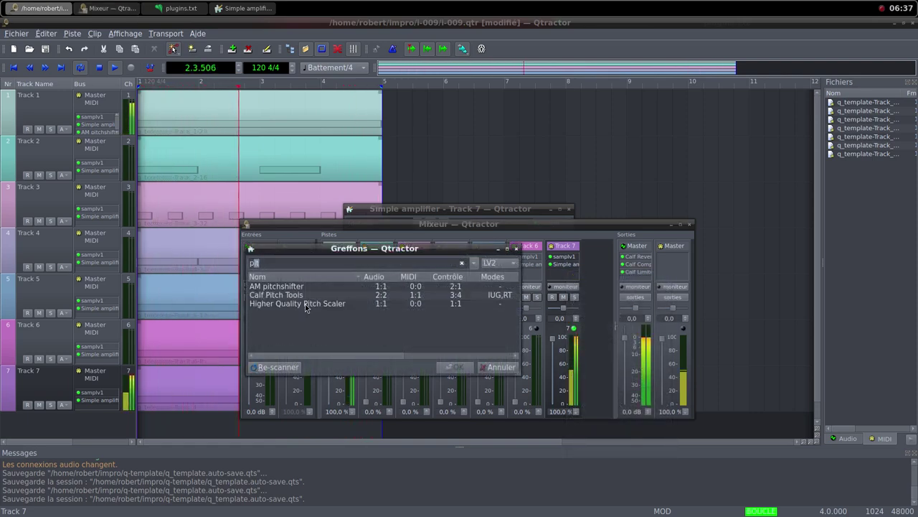
{"action": "left_click", "coordinate": [296, 287]}
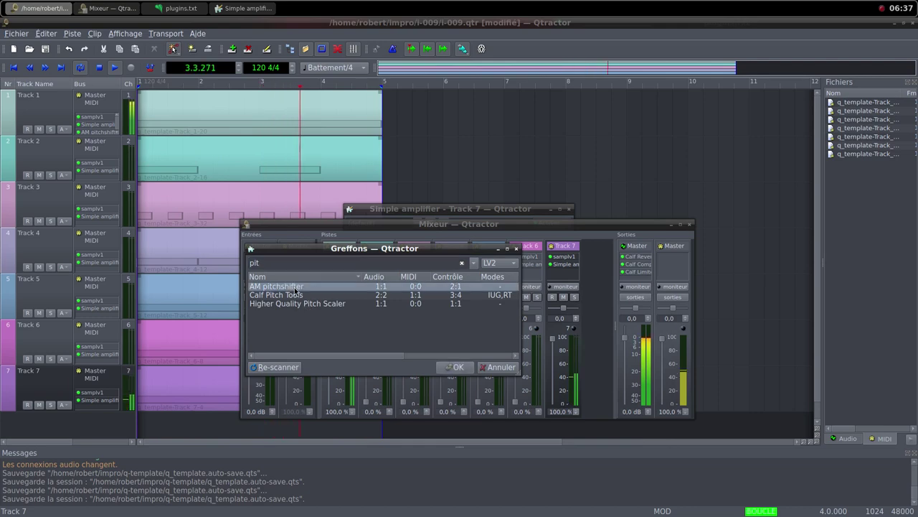
{"action": "double_click", "coordinate": [297, 287]}
{"action": "left_click_drag", "start_coordinate": [440, 264], "coordinate": [467, 267]}
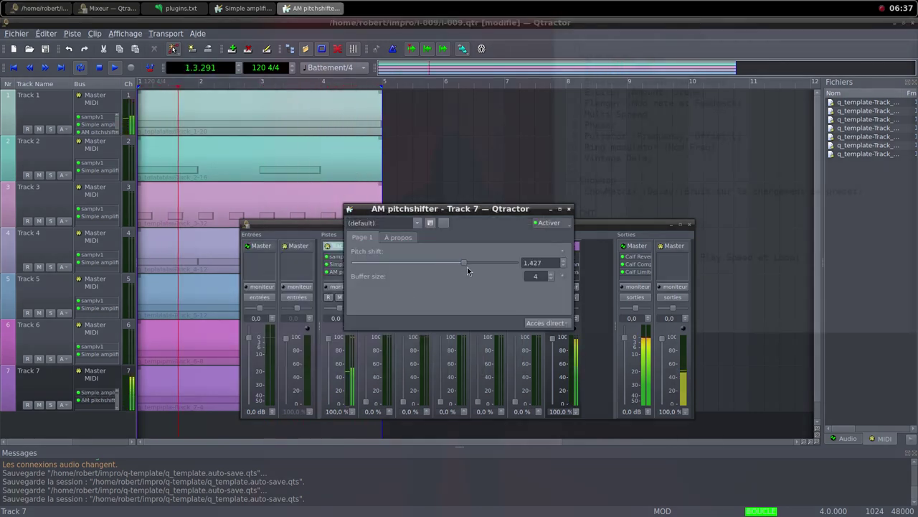
{"action": "left_click_drag", "start_coordinate": [481, 211], "coordinate": [594, 127]}
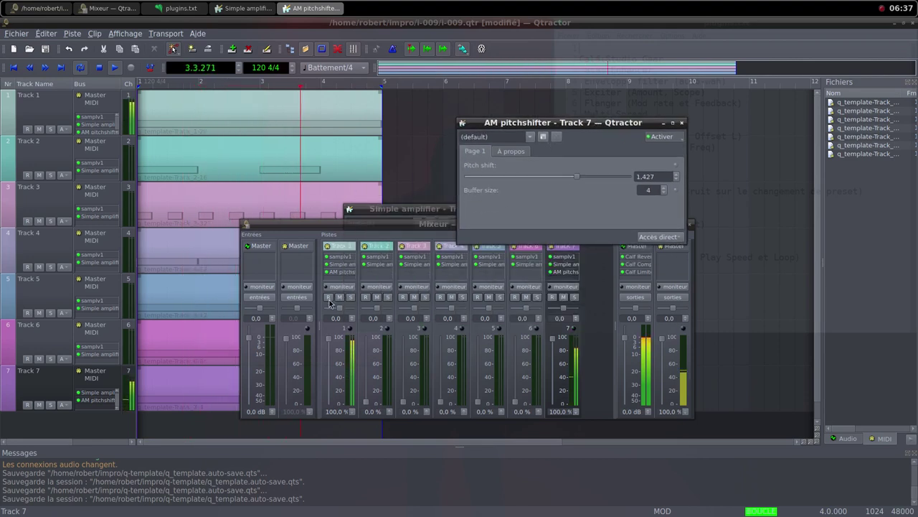
Lower Track 1's volume to 0%, close the AM pitchshifter window, and raise Tracks 4 and 3 to 100%
{"action": "left_click", "coordinate": [331, 344]}
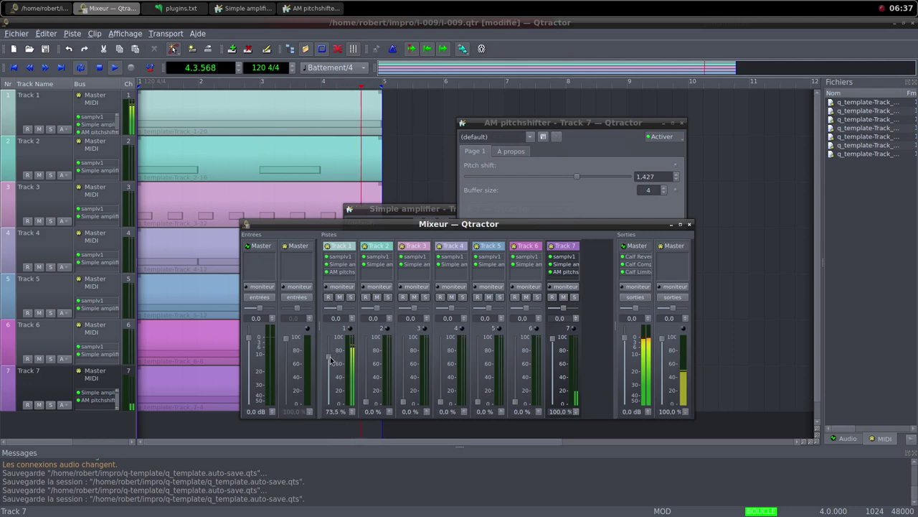
{"action": "left_click_drag", "start_coordinate": [330, 370], "coordinate": [332, 405]}
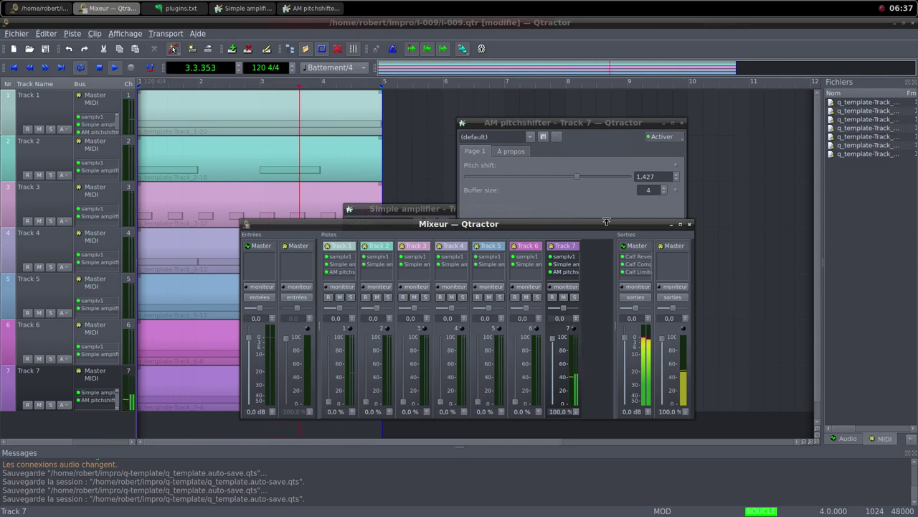
{"action": "left_click", "coordinate": [683, 124]}
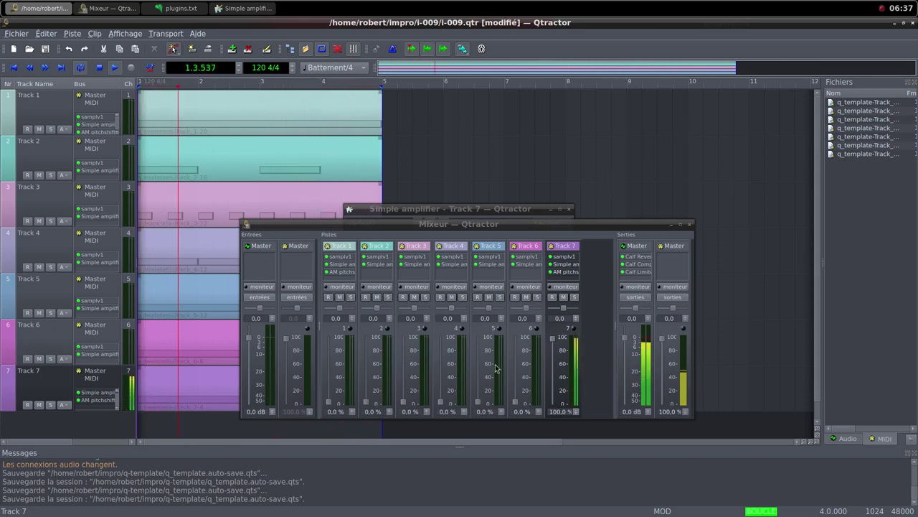
{"action": "left_click_drag", "start_coordinate": [442, 402], "coordinate": [446, 340]}
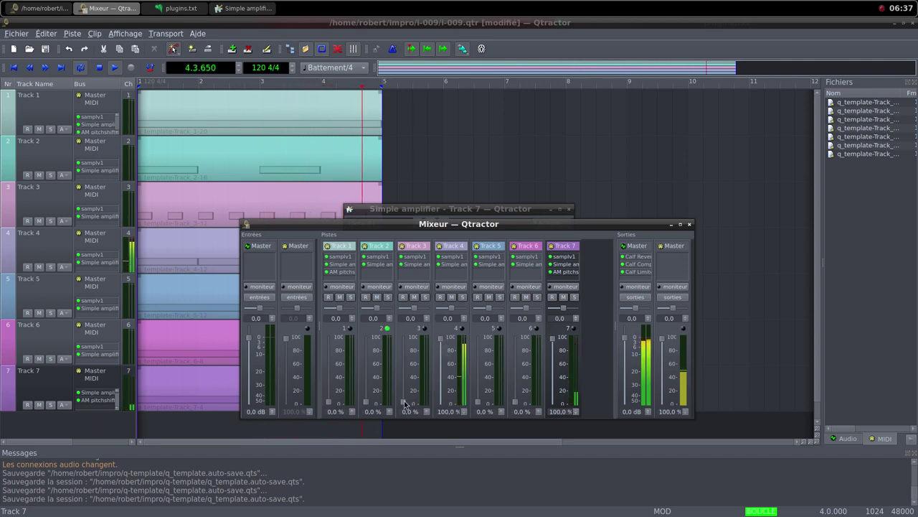
{"action": "left_click_drag", "start_coordinate": [405, 400], "coordinate": [412, 361]}
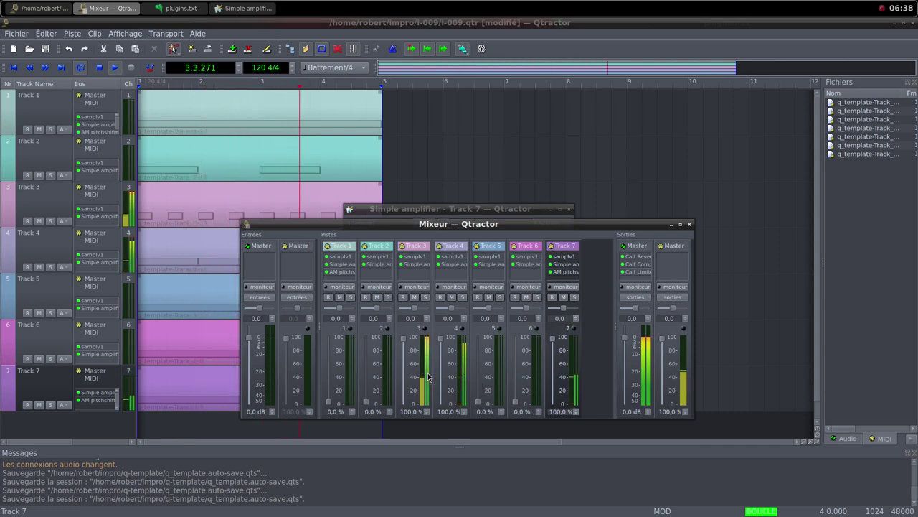
Search the plugins for "fla" and add Calf Flanger to Track 7
{"action": "right_click", "coordinate": [566, 275]}
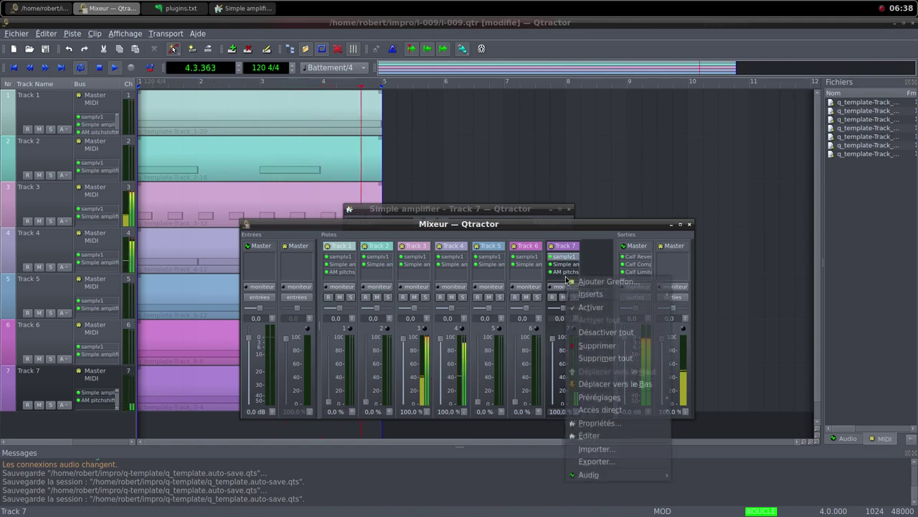
{"action": "left_click", "coordinate": [589, 283]}
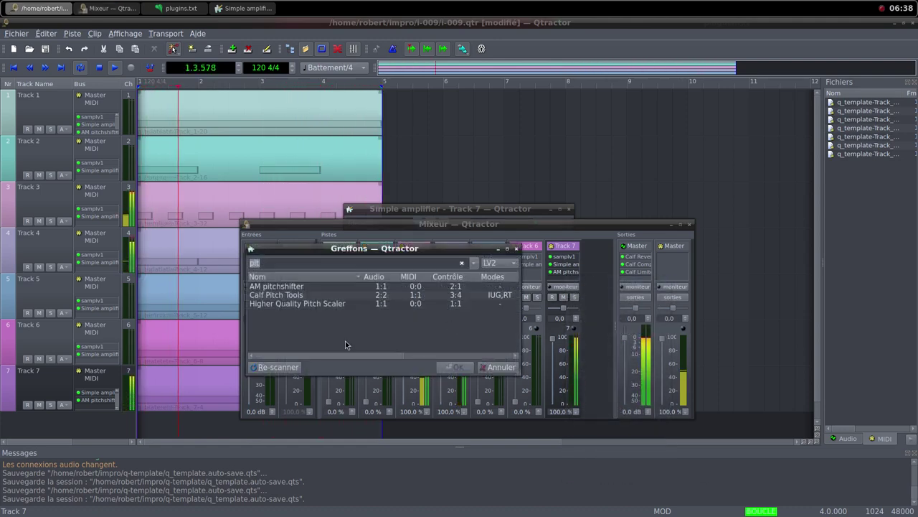
{"action": "key", "text": "BackSpace"}
{"action": "key", "text": "BackSpace"}
{"action": "key", "text": "BackSpace"}
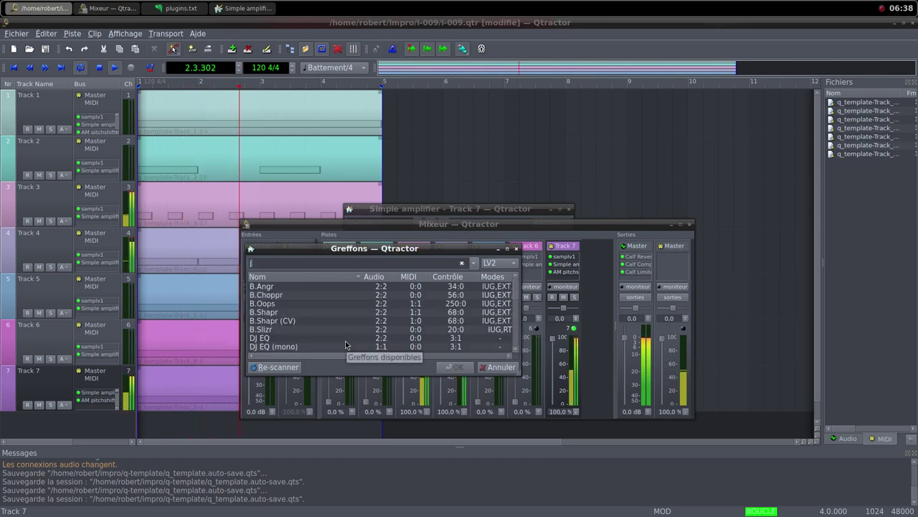
{"action": "type", "text": "fla"}
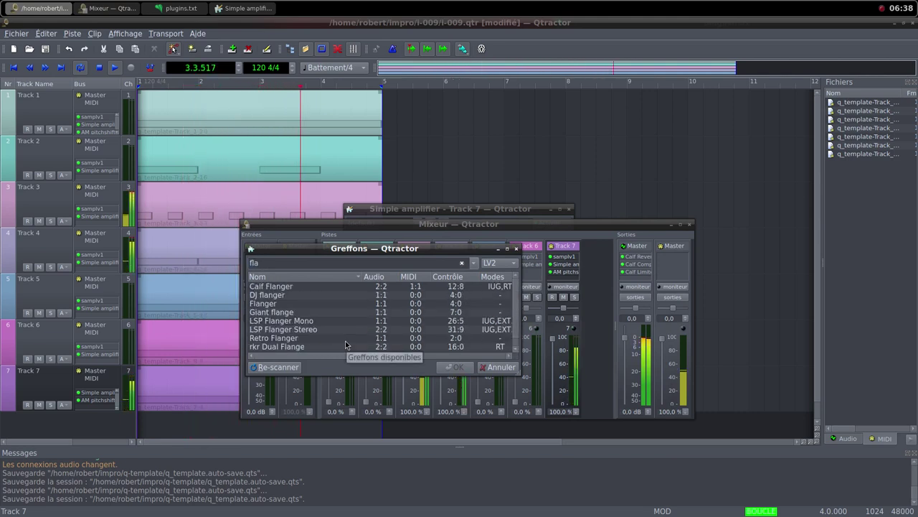
{"action": "left_click", "coordinate": [318, 287]}
{"action": "double_click", "coordinate": [317, 287]}
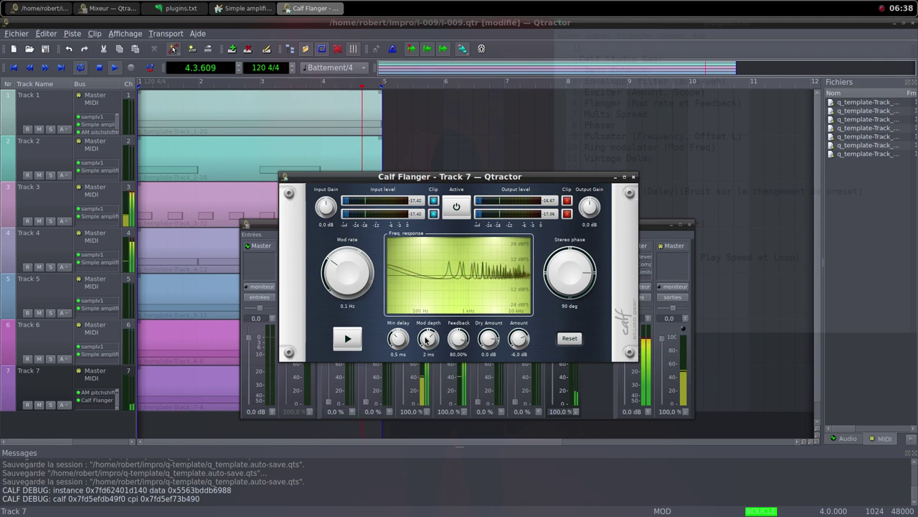
Set Track 7's Calf Flanger to a mod depth of about 4.754 ms and a mod rate of about 0.471 Hz, and close it
{"action": "left_click_drag", "start_coordinate": [428, 343], "coordinate": [418, 320]}
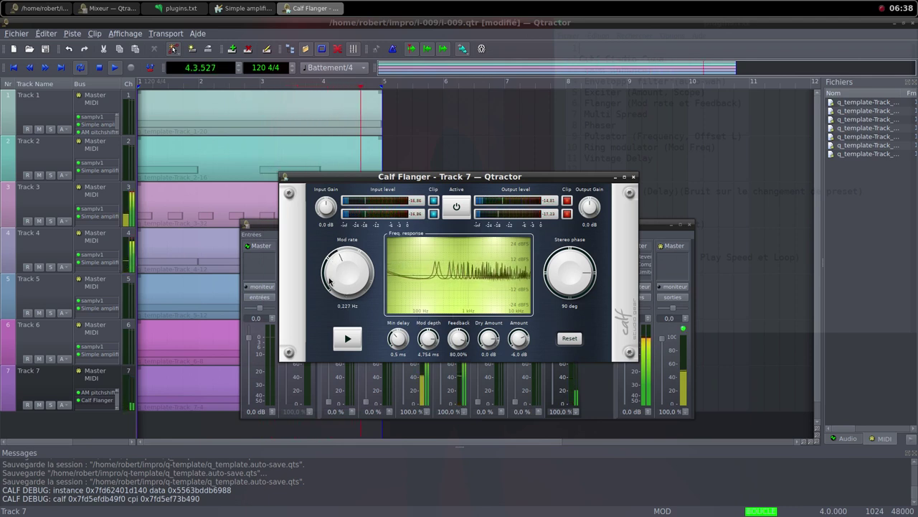
{"action": "left_click_drag", "start_coordinate": [327, 280], "coordinate": [332, 271]}
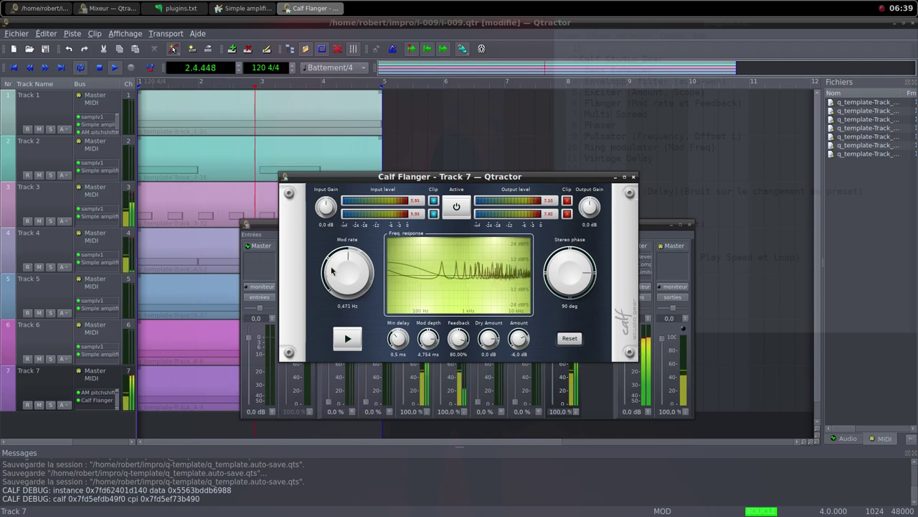
{"action": "left_click", "coordinate": [633, 177]}
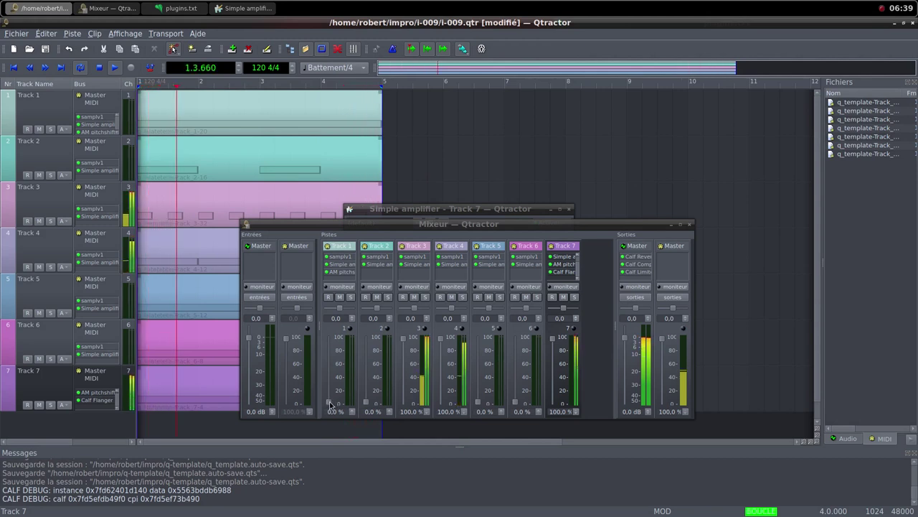
Raise Track 2's volume to 100% and fade Track 7 down to 0% in the mixer
{"action": "left_click", "coordinate": [366, 403]}
{"action": "left_click_drag", "start_coordinate": [366, 403], "coordinate": [366, 389]}
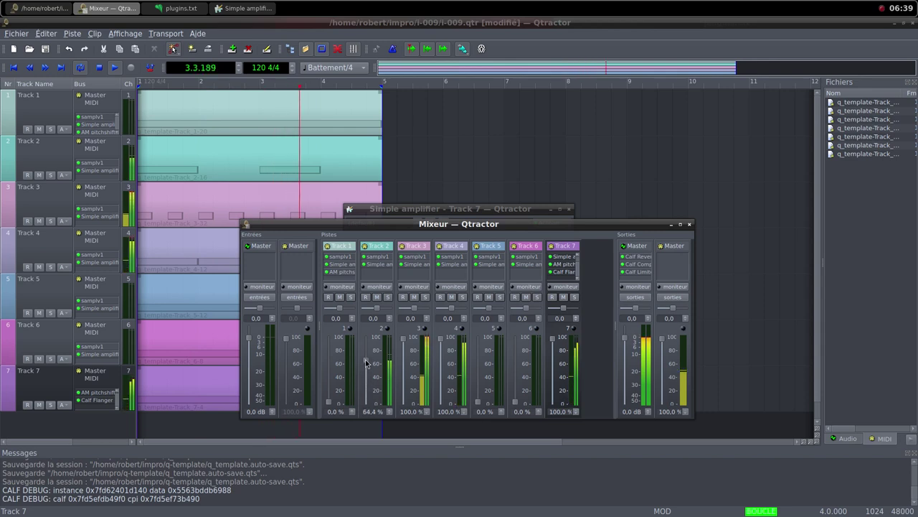
{"action": "left_click_drag", "start_coordinate": [366, 350], "coordinate": [365, 345]}
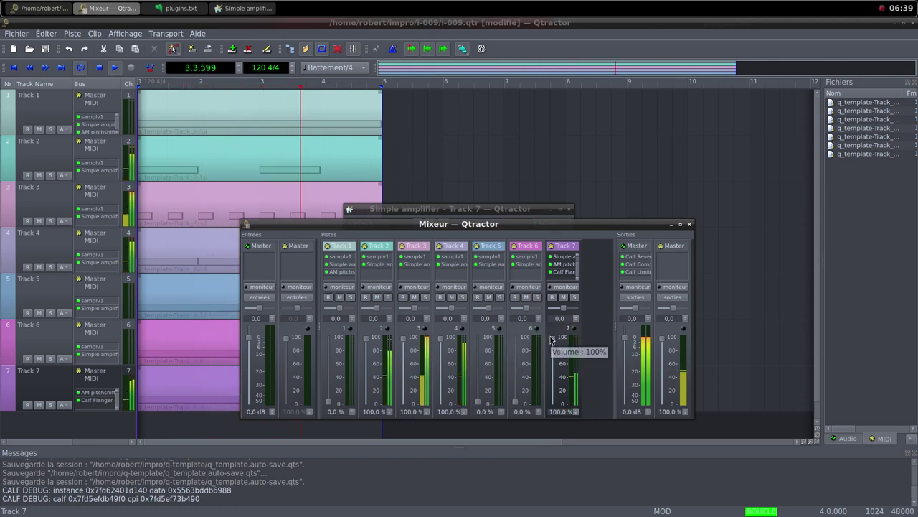
{"action": "left_click_drag", "start_coordinate": [554, 343], "coordinate": [557, 399]}
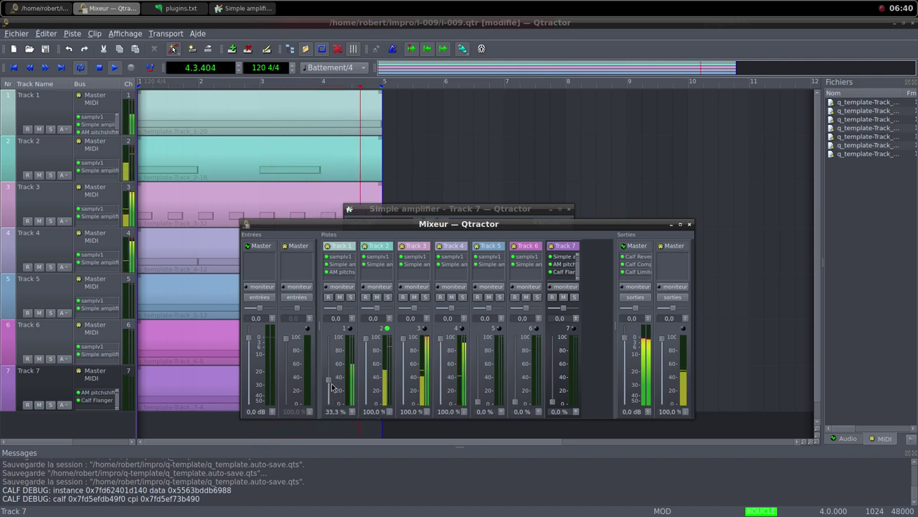
Raise Track 1's volume to 100% and fade Track 4 down to 0% in the mixer
{"action": "left_click_drag", "start_coordinate": [332, 381], "coordinate": [330, 352]}
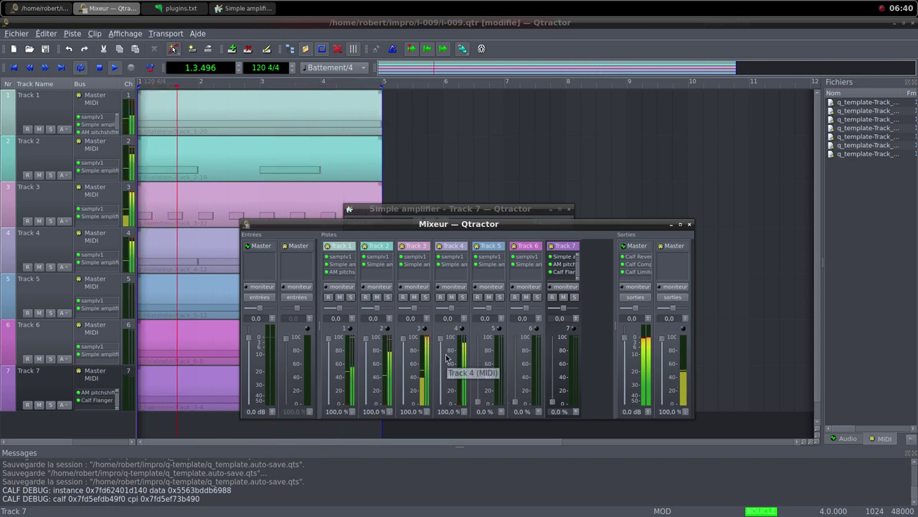
{"action": "left_click_drag", "start_coordinate": [443, 343], "coordinate": [444, 351]}
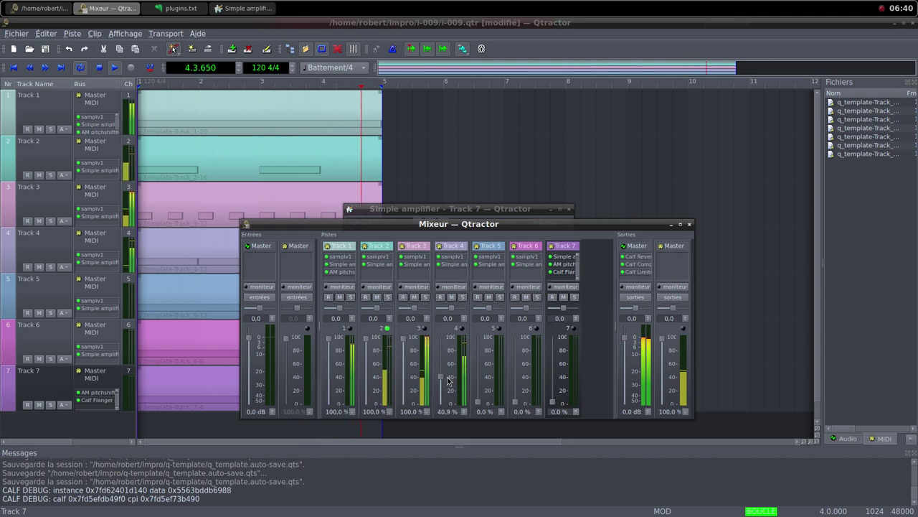
{"action": "left_click_drag", "start_coordinate": [450, 387], "coordinate": [450, 406]}
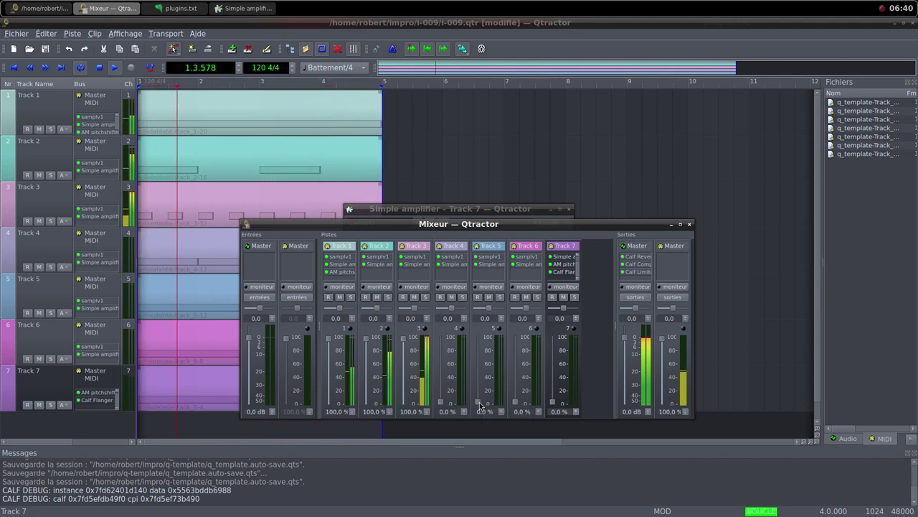
Bring Track 5 and Track 6 up to 100% volume, one after the other
{"action": "left_click_drag", "start_coordinate": [481, 406], "coordinate": [480, 381]}
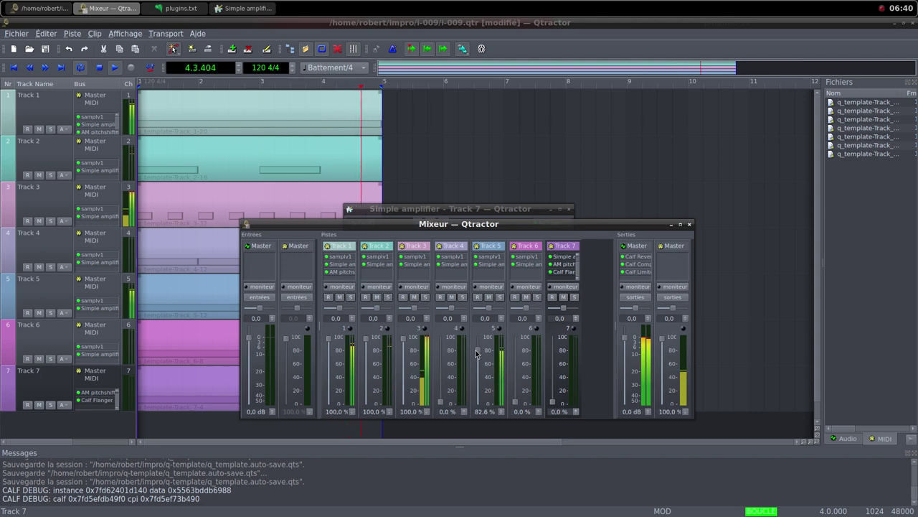
{"action": "left_click_drag", "start_coordinate": [475, 349], "coordinate": [475, 342]}
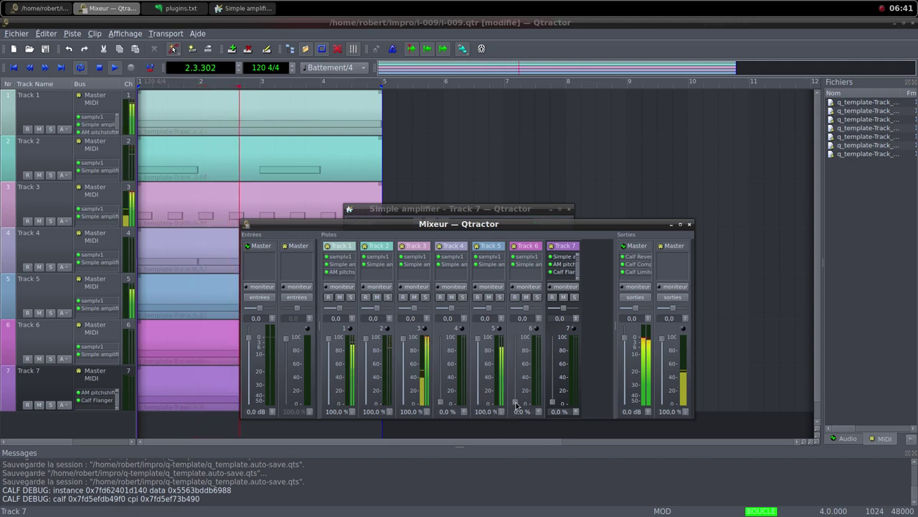
{"action": "left_click_drag", "start_coordinate": [516, 402], "coordinate": [517, 374]}
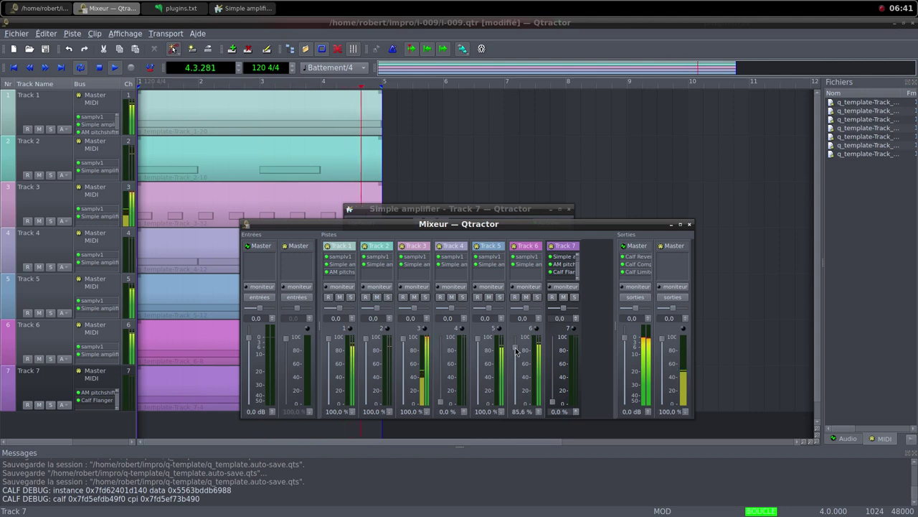
{"action": "left_click_drag", "start_coordinate": [515, 350], "coordinate": [515, 337]}
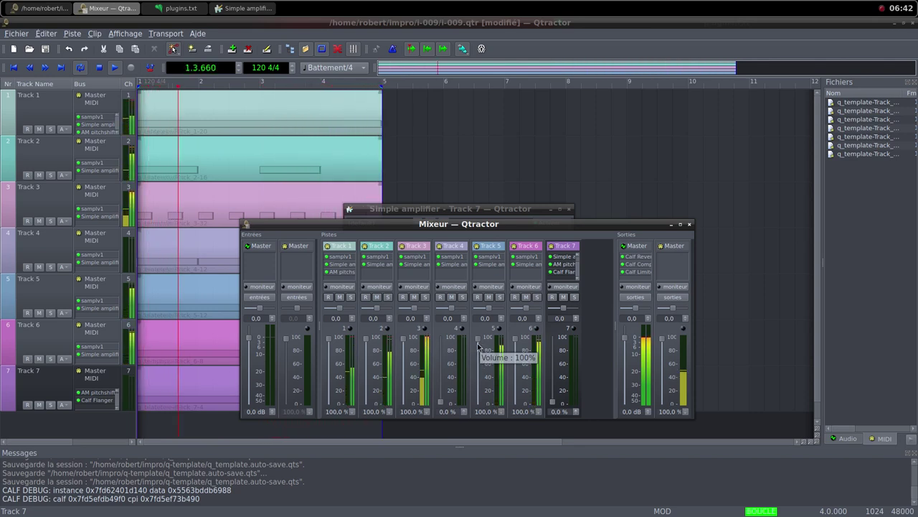
Fade Track 5 down to 0% and raise Track 7's volume to 100%
{"action": "left_click_drag", "start_coordinate": [478, 345], "coordinate": [479, 373]}
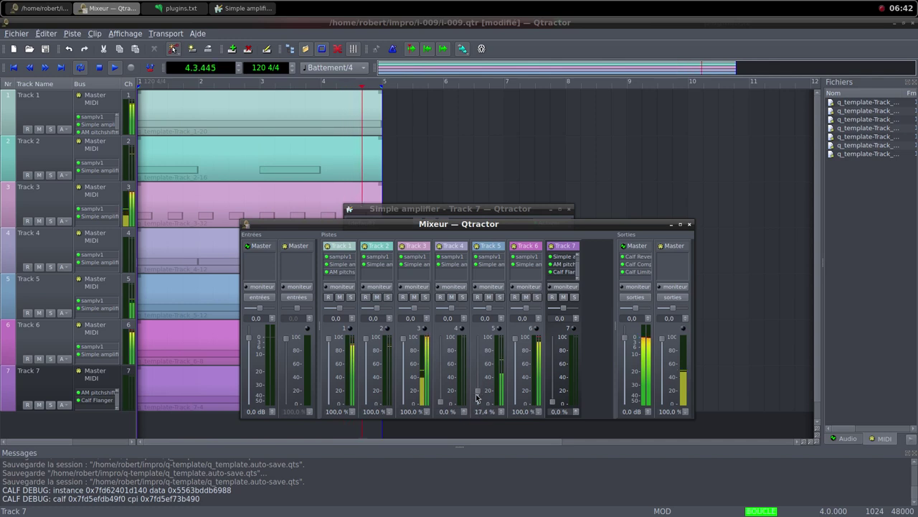
{"action": "left_click_drag", "start_coordinate": [475, 402], "coordinate": [477, 413]}
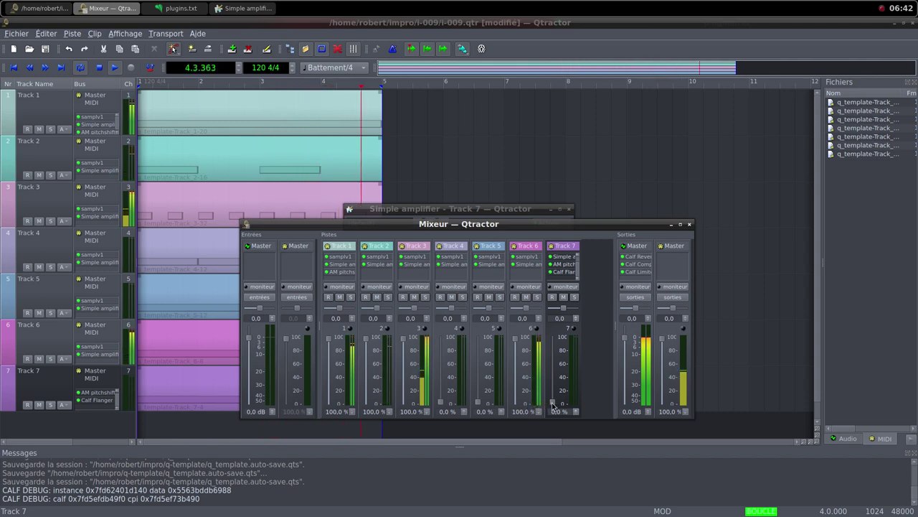
{"action": "left_click_drag", "start_coordinate": [553, 403], "coordinate": [546, 339]}
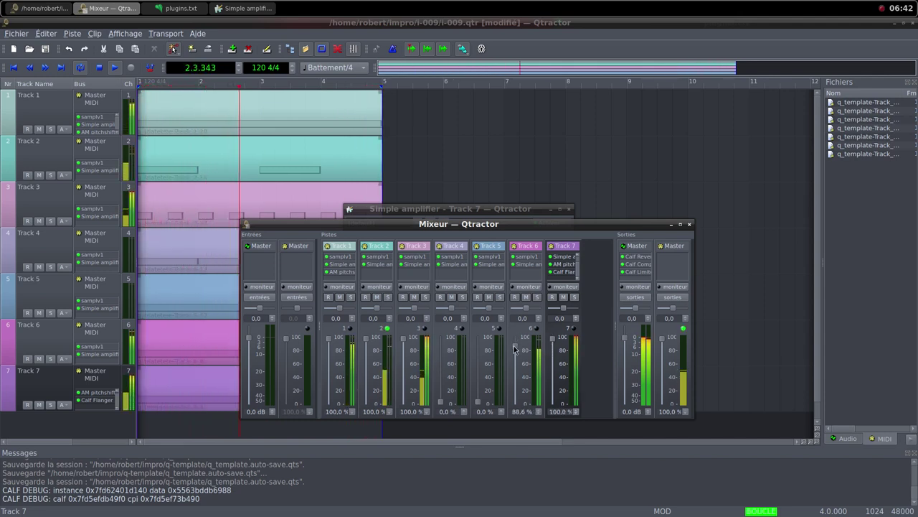
Fade Track 6 and Track 1 down to 0% volume
{"action": "left_click_drag", "start_coordinate": [515, 338], "coordinate": [512, 407]}
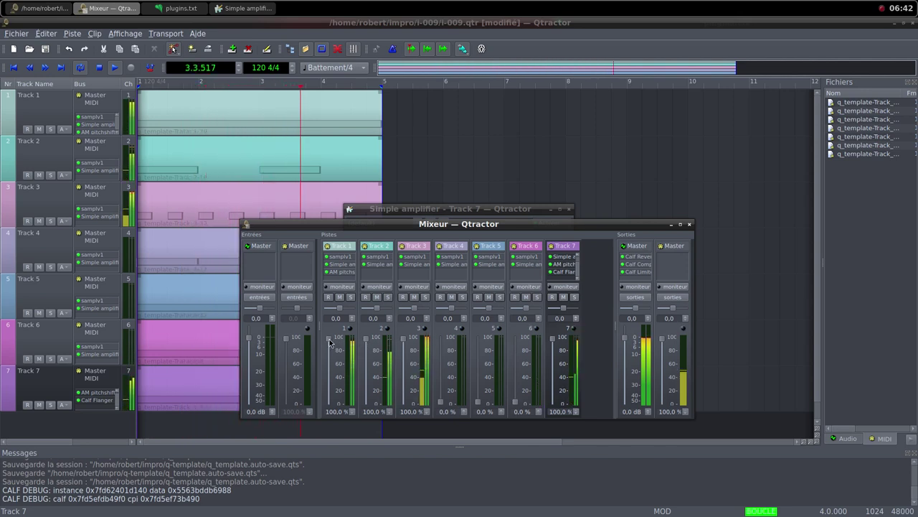
{"action": "left_click_drag", "start_coordinate": [329, 341], "coordinate": [338, 409]}
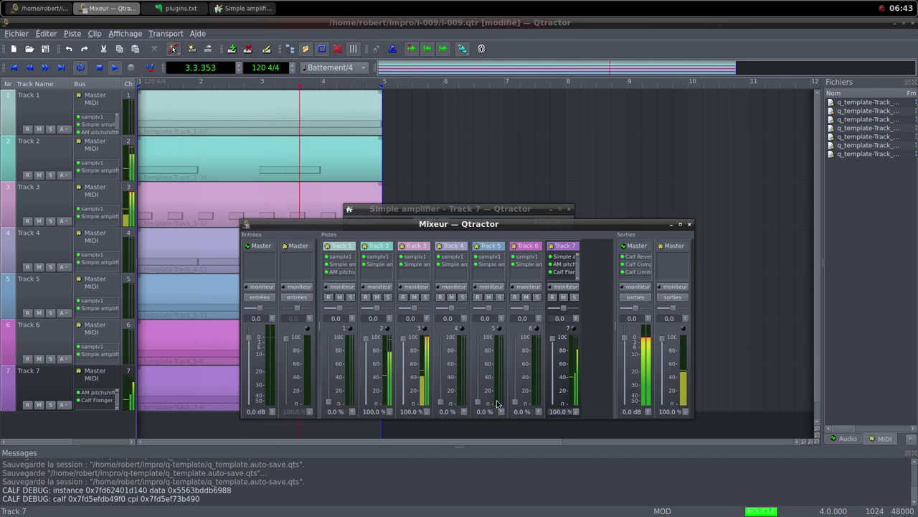
Raise Track 5 to 100% and Track 4 to about 98.5%, and fade Track 7 down to 0%
{"action": "left_click_drag", "start_coordinate": [480, 405], "coordinate": [472, 342]}
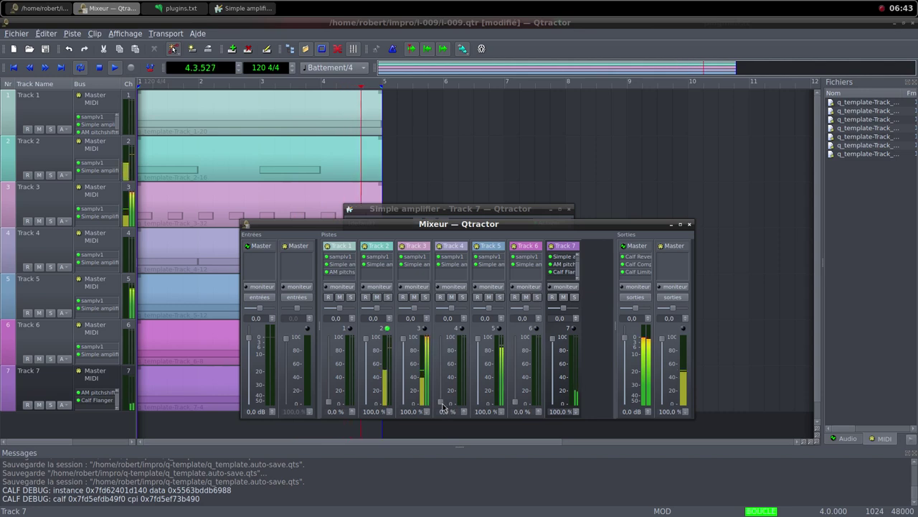
{"action": "left_click_drag", "start_coordinate": [444, 407], "coordinate": [447, 344]}
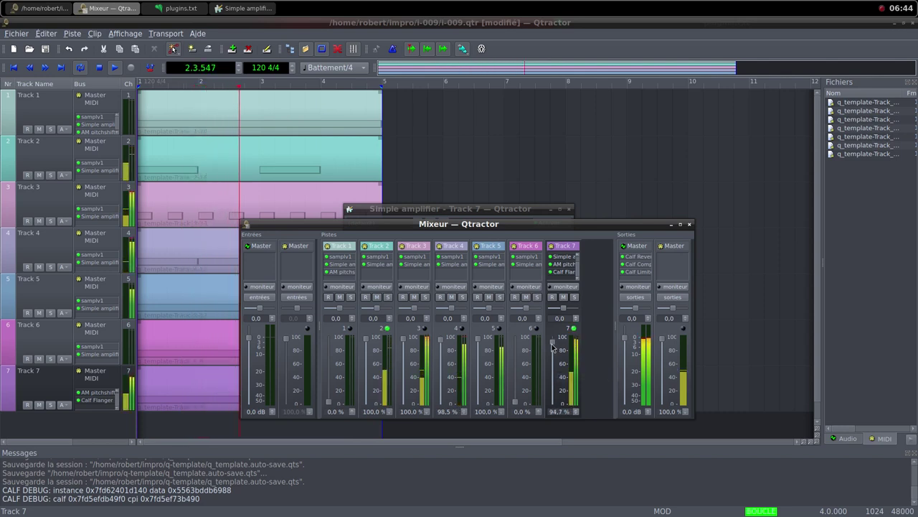
{"action": "left_click_drag", "start_coordinate": [552, 345], "coordinate": [553, 407]}
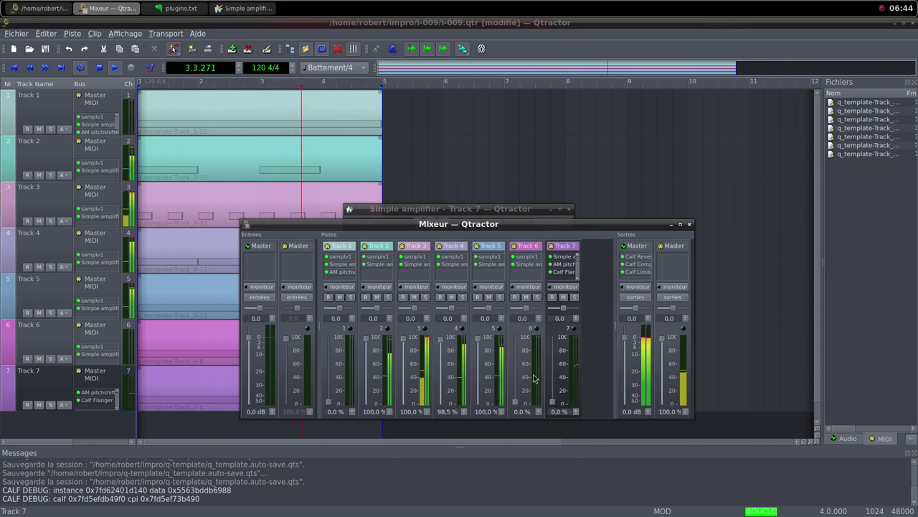
Search the plugins for "pit" and add AM pitchshifter to Track 5
{"action": "right_click", "coordinate": [488, 281]}
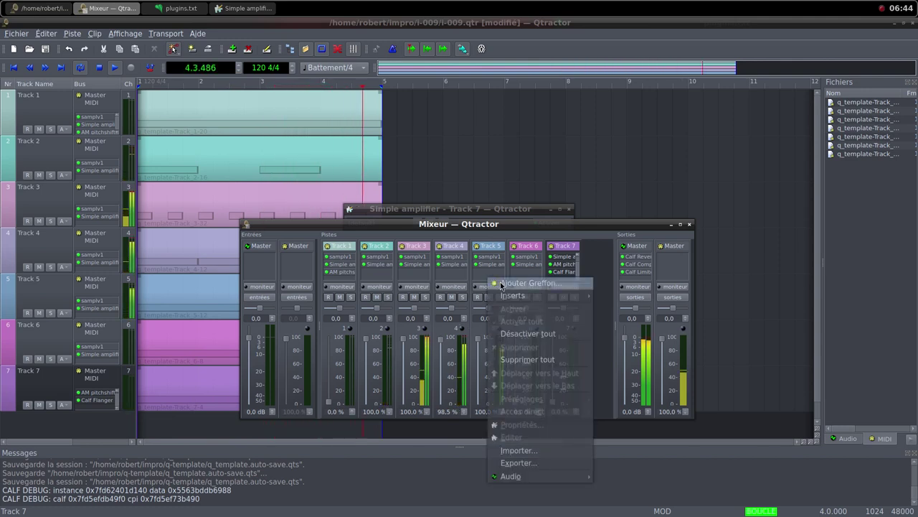
{"action": "left_click", "coordinate": [502, 285]}
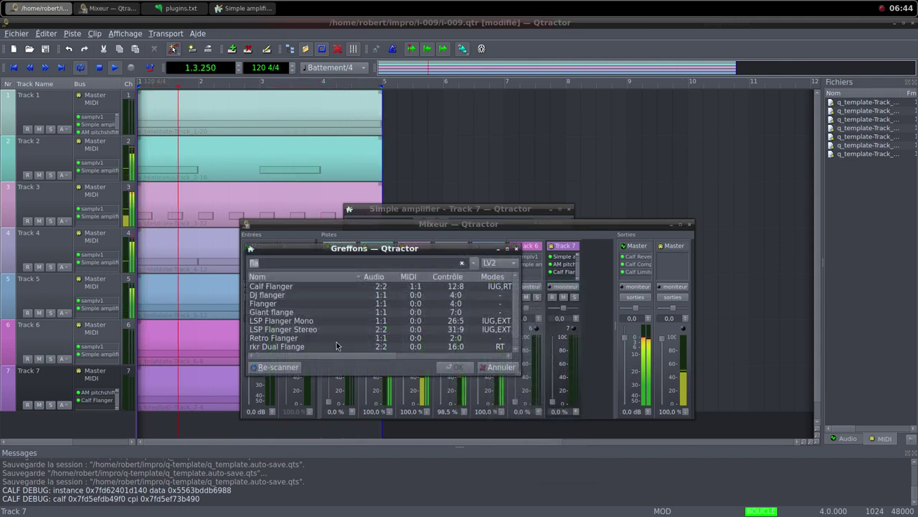
{"action": "type", "text": "pit"}
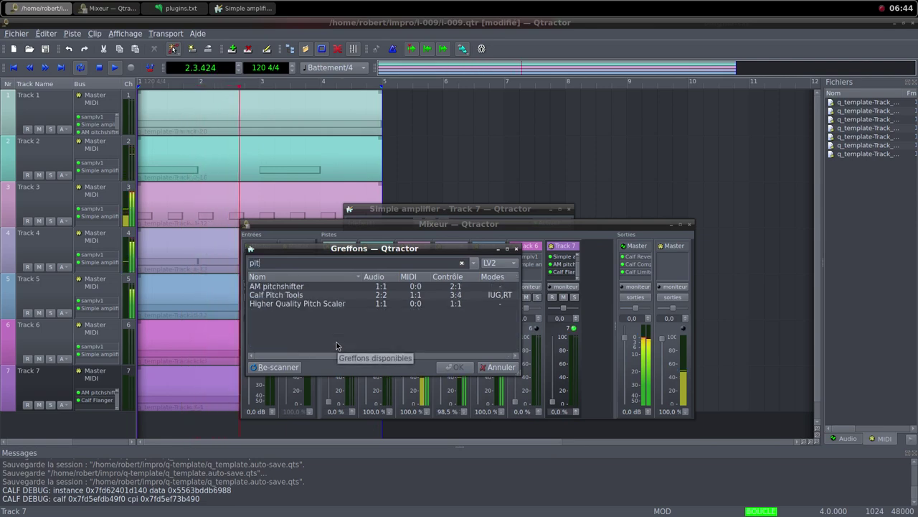
{"action": "double_click", "coordinate": [311, 287]}
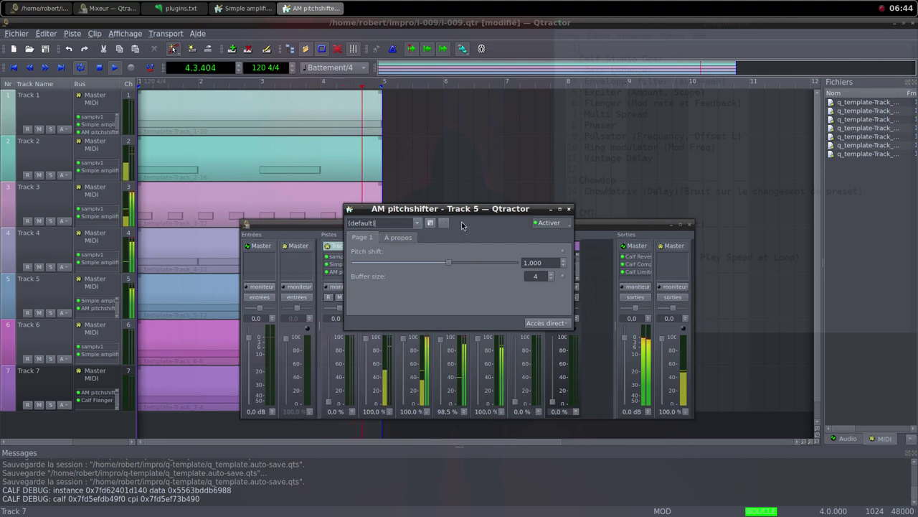
Set the pitch shift of Track 5's AM pitchshifter to about 0.513 and close its window
{"action": "left_click_drag", "start_coordinate": [463, 210], "coordinate": [512, 124]}
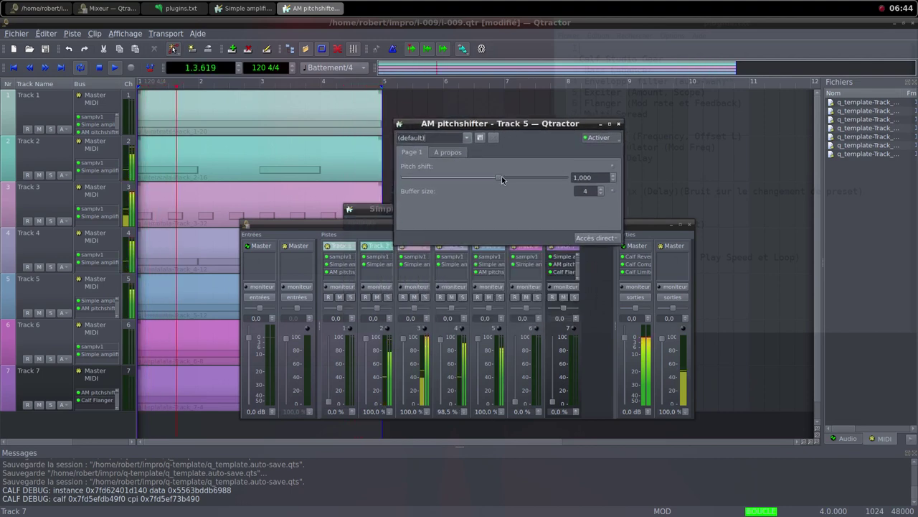
{"action": "left_click_drag", "start_coordinate": [500, 177], "coordinate": [479, 183]}
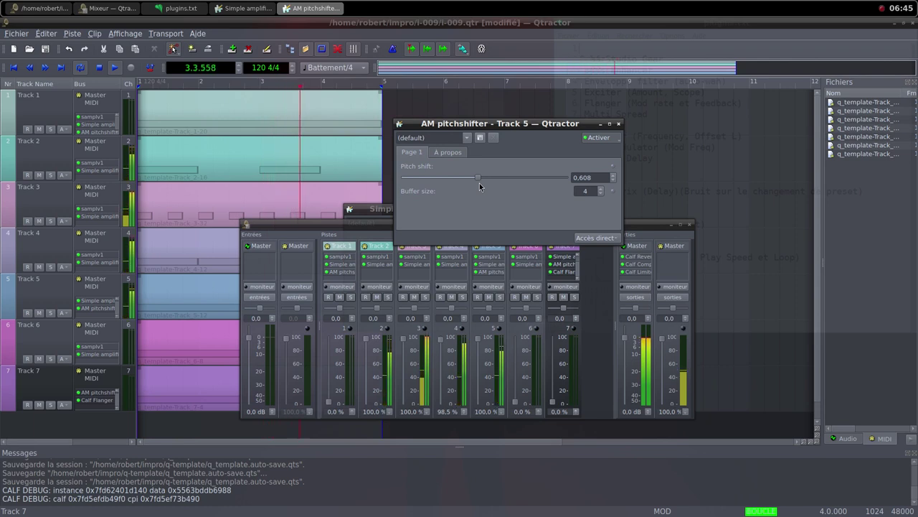
{"action": "left_click_drag", "start_coordinate": [480, 182], "coordinate": [472, 184]}
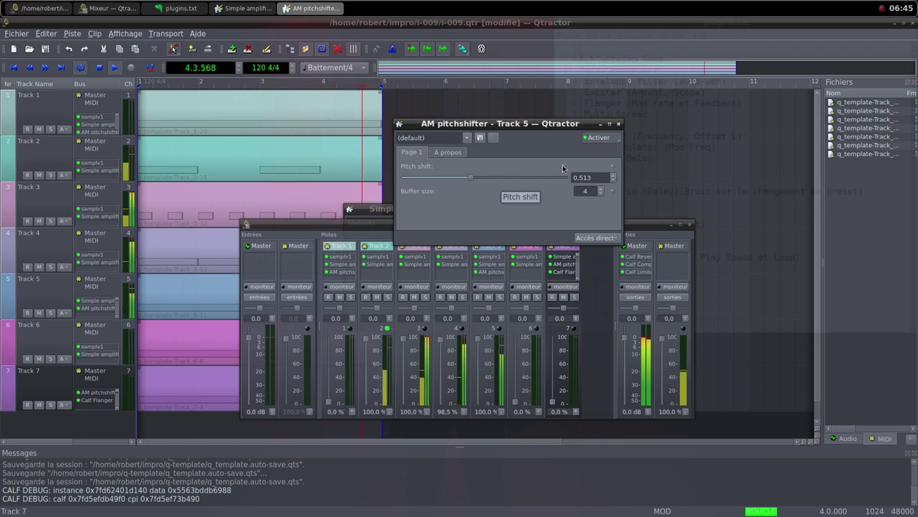
{"action": "left_click", "coordinate": [618, 124]}
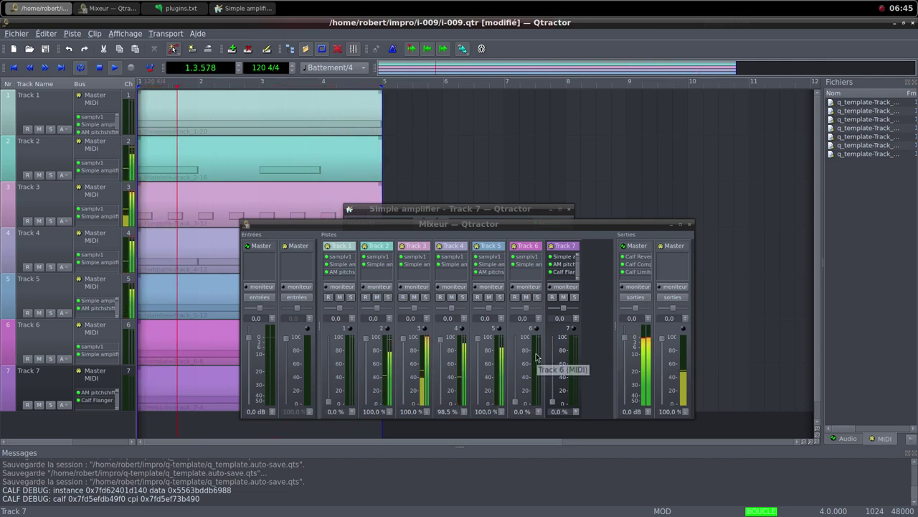
Fade Track 5 and Track 4 gradually down to 0% volume
{"action": "left_click", "coordinate": [478, 343]}
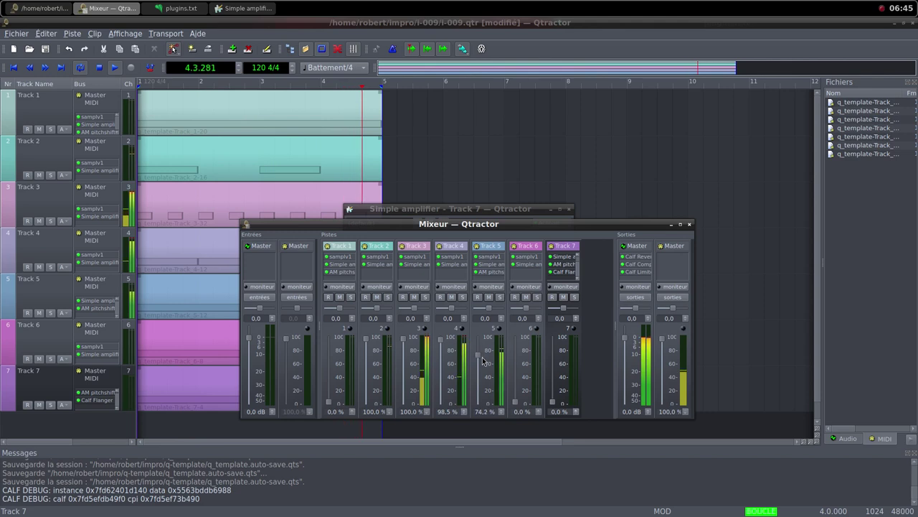
{"action": "left_click_drag", "start_coordinate": [484, 369], "coordinate": [487, 393]}
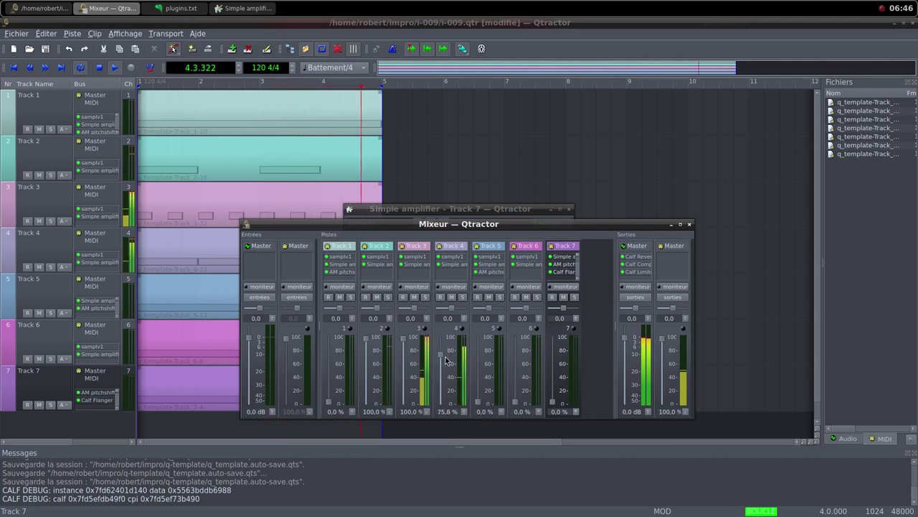
{"action": "left_click_drag", "start_coordinate": [447, 364], "coordinate": [447, 408]}
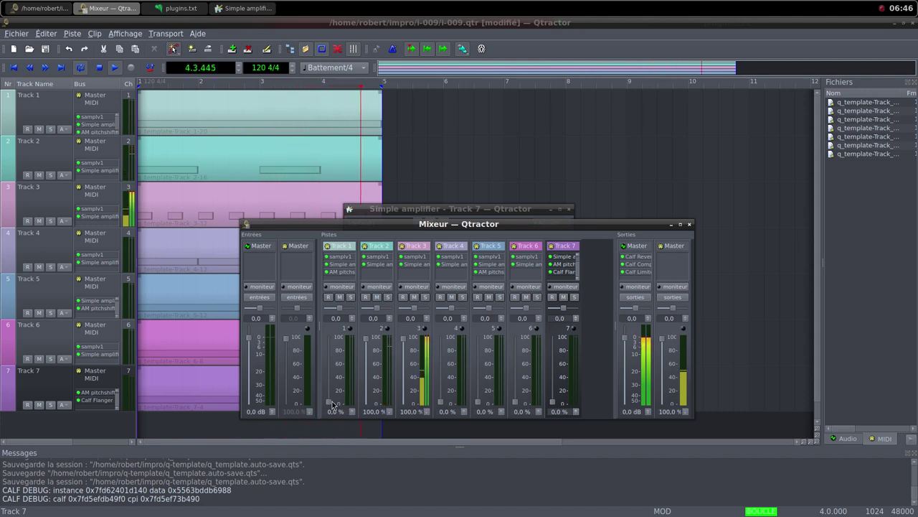
Raise the volumes of Tracks 1, 7 and 5 to 100%, in that order
{"action": "left_click_drag", "start_coordinate": [329, 402], "coordinate": [327, 340]}
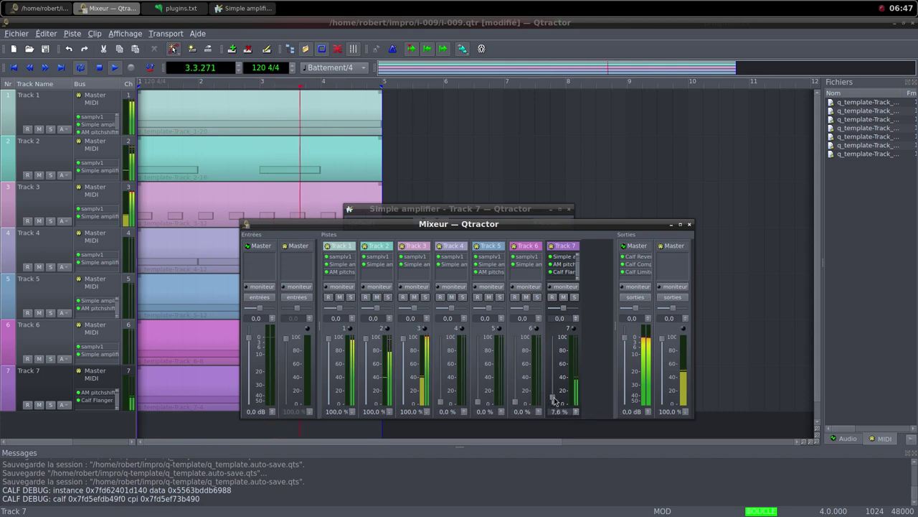
{"action": "left_click_drag", "start_coordinate": [553, 404], "coordinate": [554, 342]}
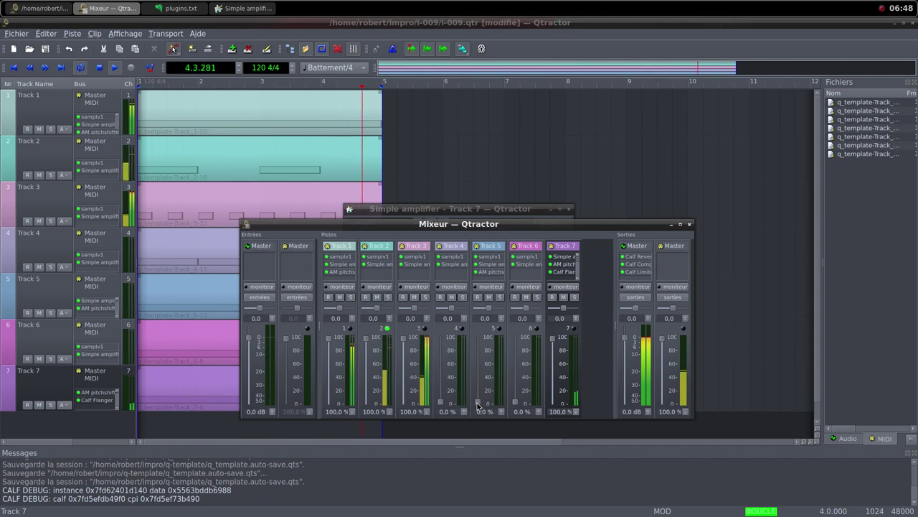
{"action": "left_click_drag", "start_coordinate": [477, 406], "coordinate": [479, 342]}
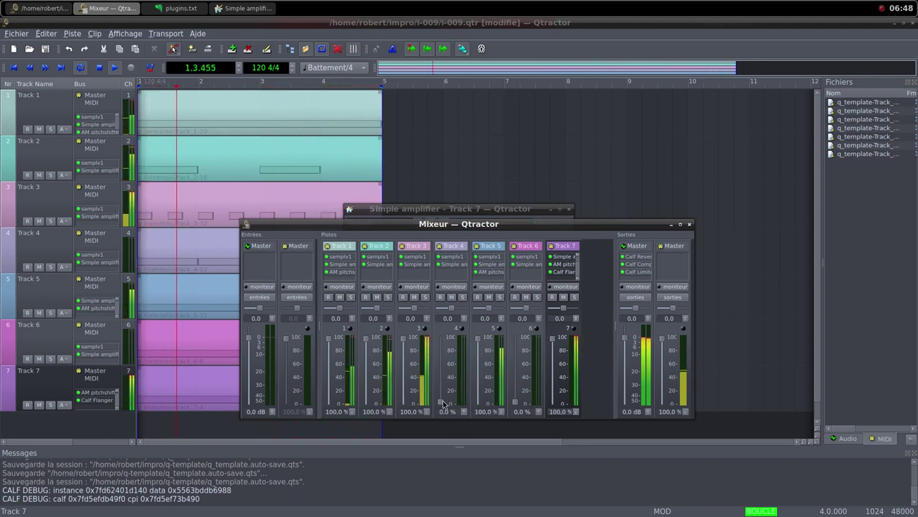
Bring Track 4 and Track 6 gradually up to 100% volume
{"action": "left_click_drag", "start_coordinate": [440, 403], "coordinate": [444, 386]}
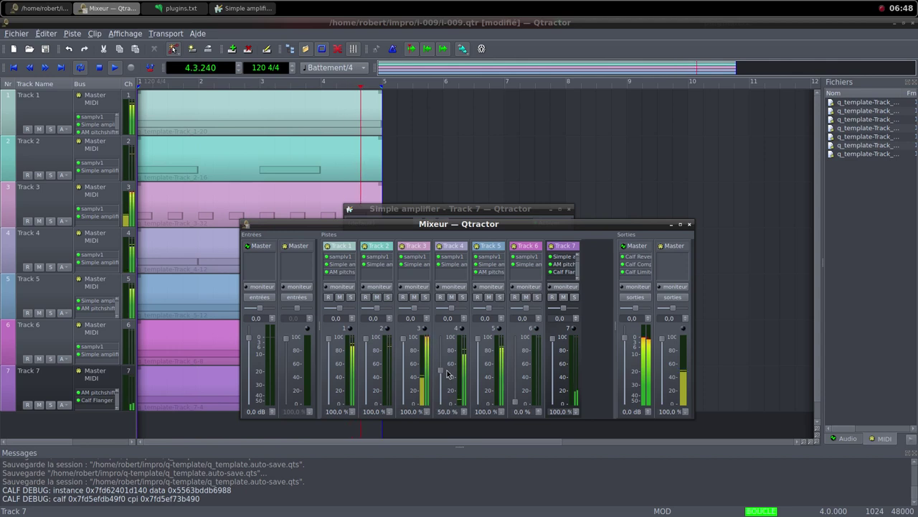
{"action": "left_click_drag", "start_coordinate": [449, 369], "coordinate": [445, 352]}
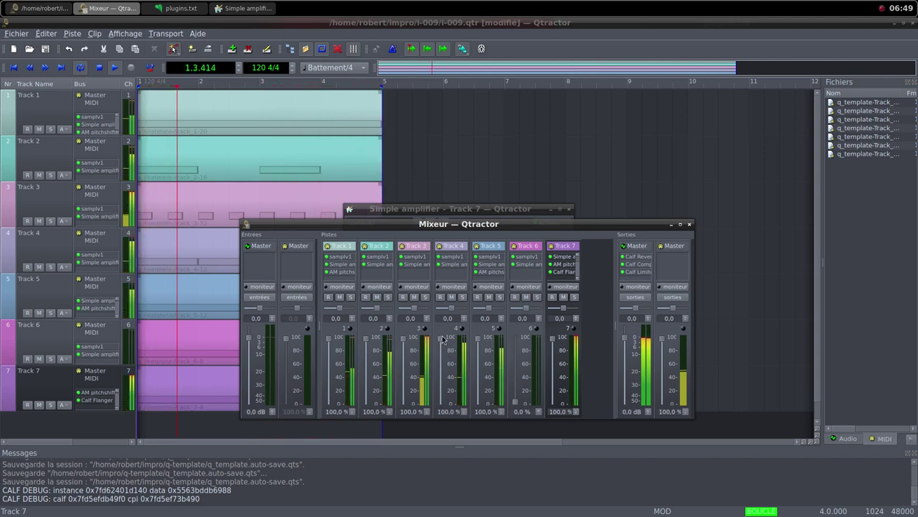
{"action": "left_click_drag", "start_coordinate": [516, 401], "coordinate": [514, 396]}
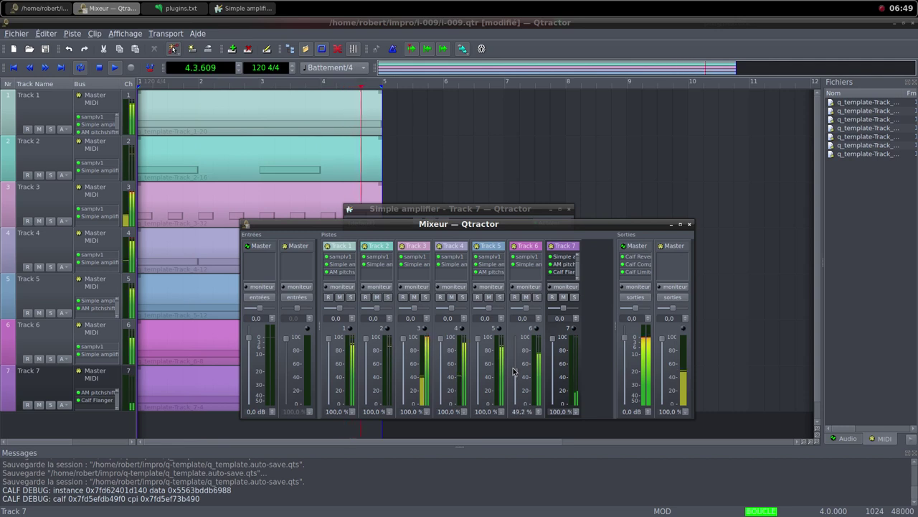
{"action": "left_click_drag", "start_coordinate": [513, 369], "coordinate": [512, 345]}
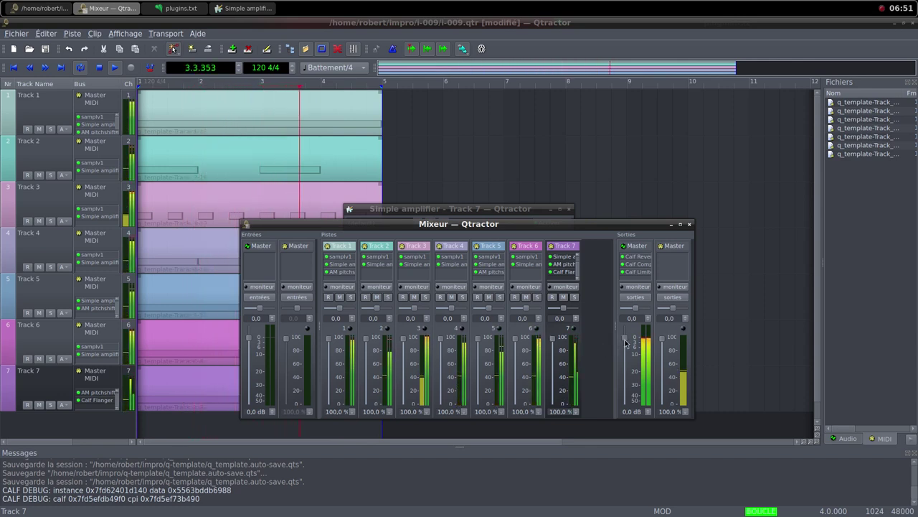
Fade out the whole mix by lowering the Master audio output gradually to -70 dB
{"action": "left_click_drag", "start_coordinate": [626, 344], "coordinate": [629, 352]}
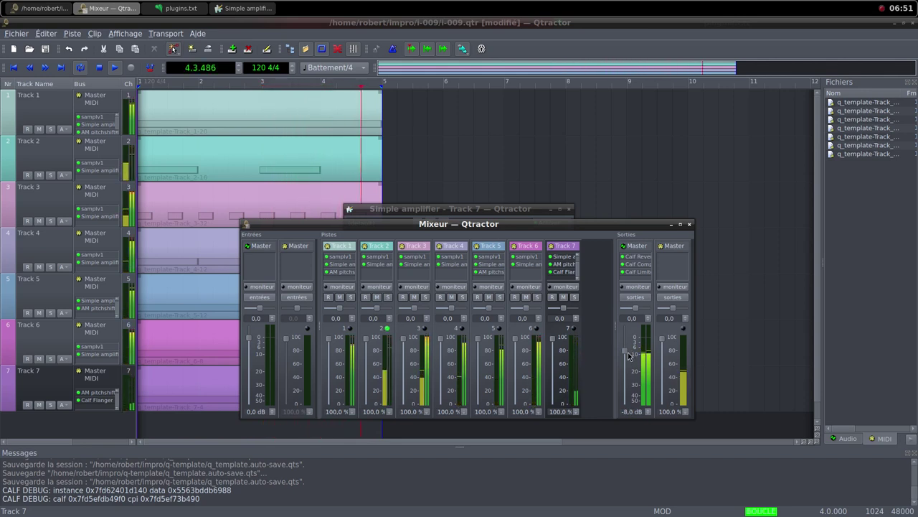
{"action": "left_click_drag", "start_coordinate": [629, 357], "coordinate": [628, 363]}
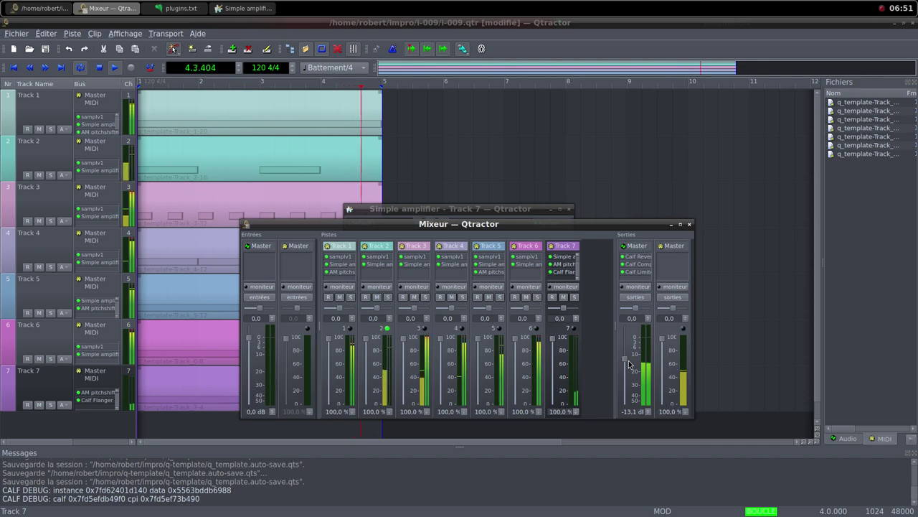
{"action": "left_click_drag", "start_coordinate": [628, 364], "coordinate": [631, 372]}
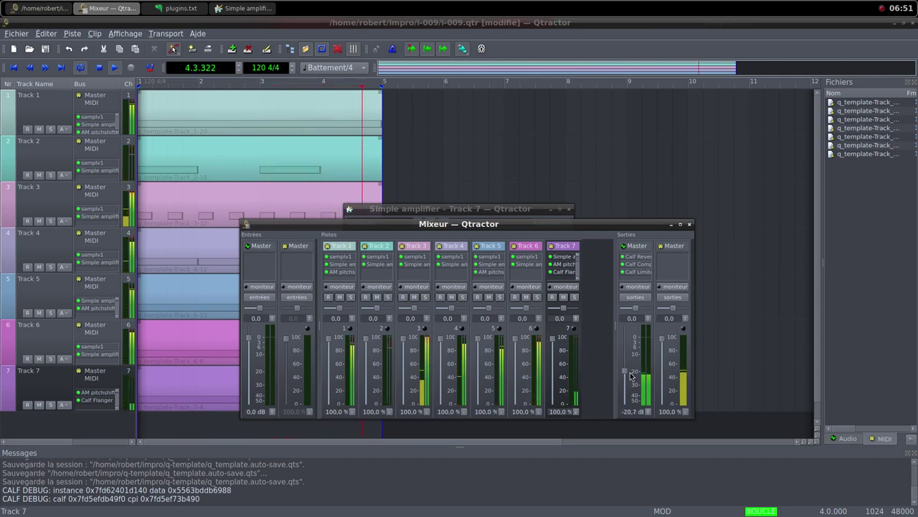
{"action": "left_click_drag", "start_coordinate": [630, 376], "coordinate": [633, 410]}
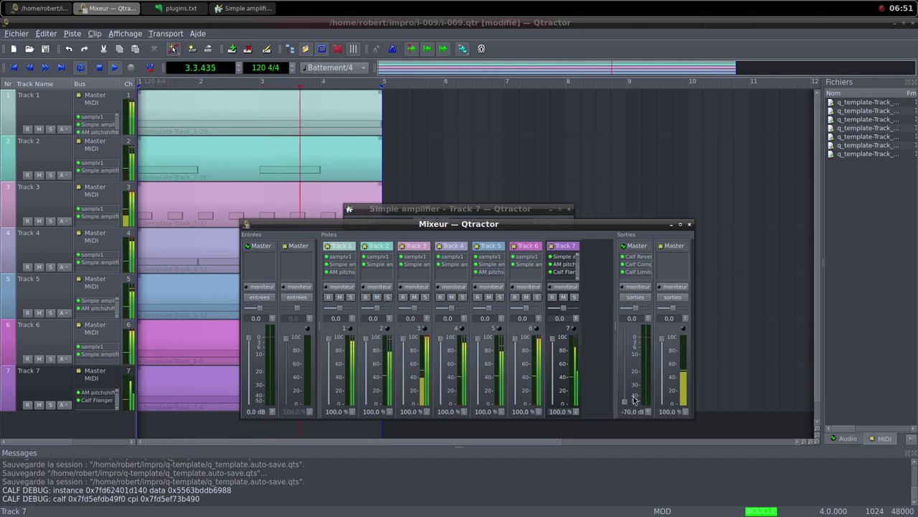